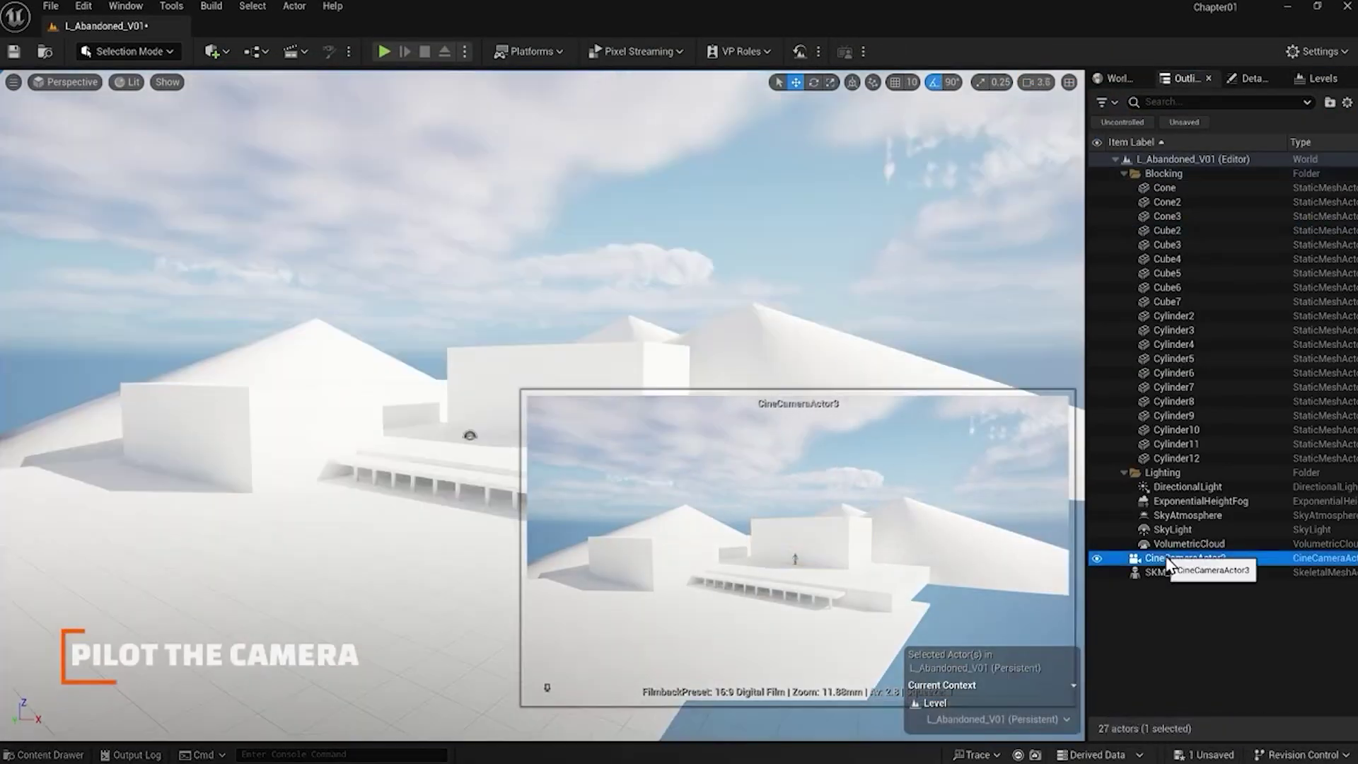
{"action": "right_click", "coordinate": [1167, 558]}
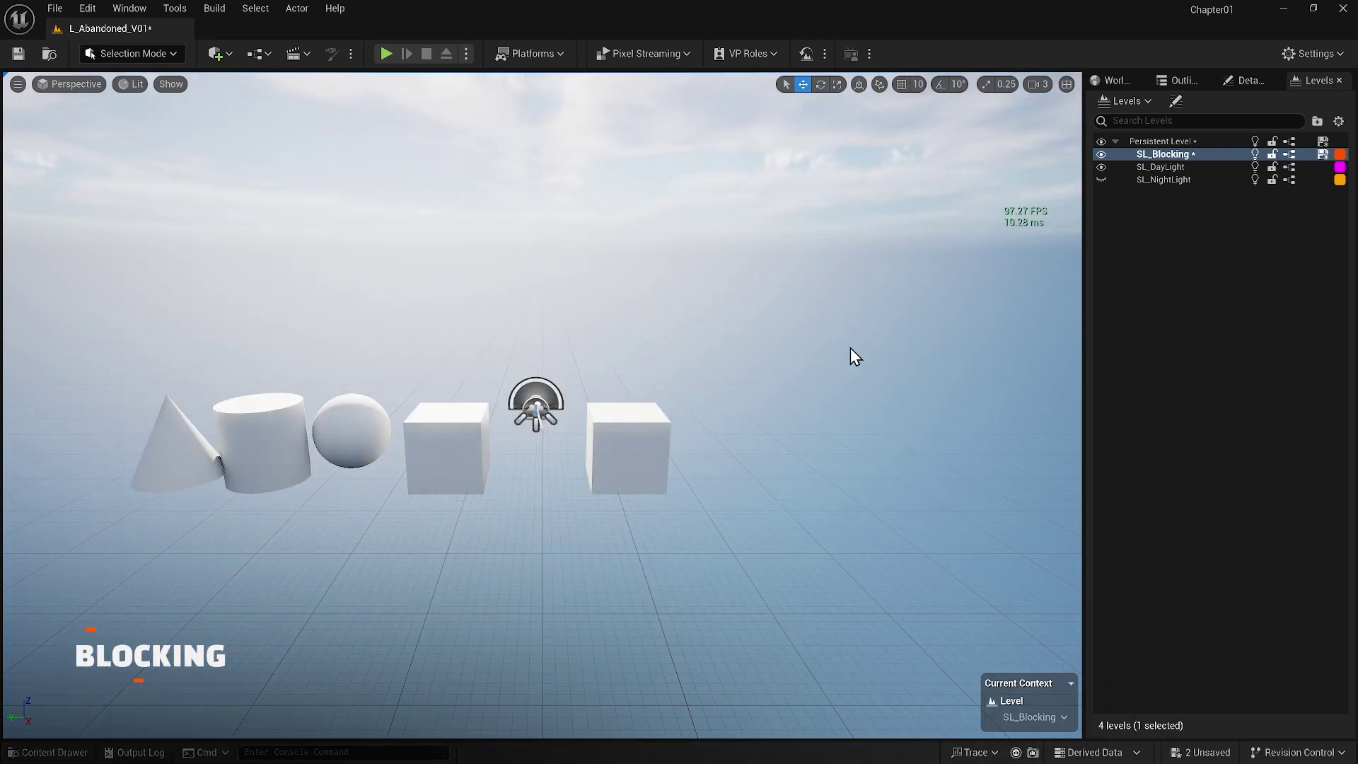
- Remove the SL_NightLight sublevel from the level list and confirm the removal
{"action": "left_click", "coordinate": [1168, 156]}
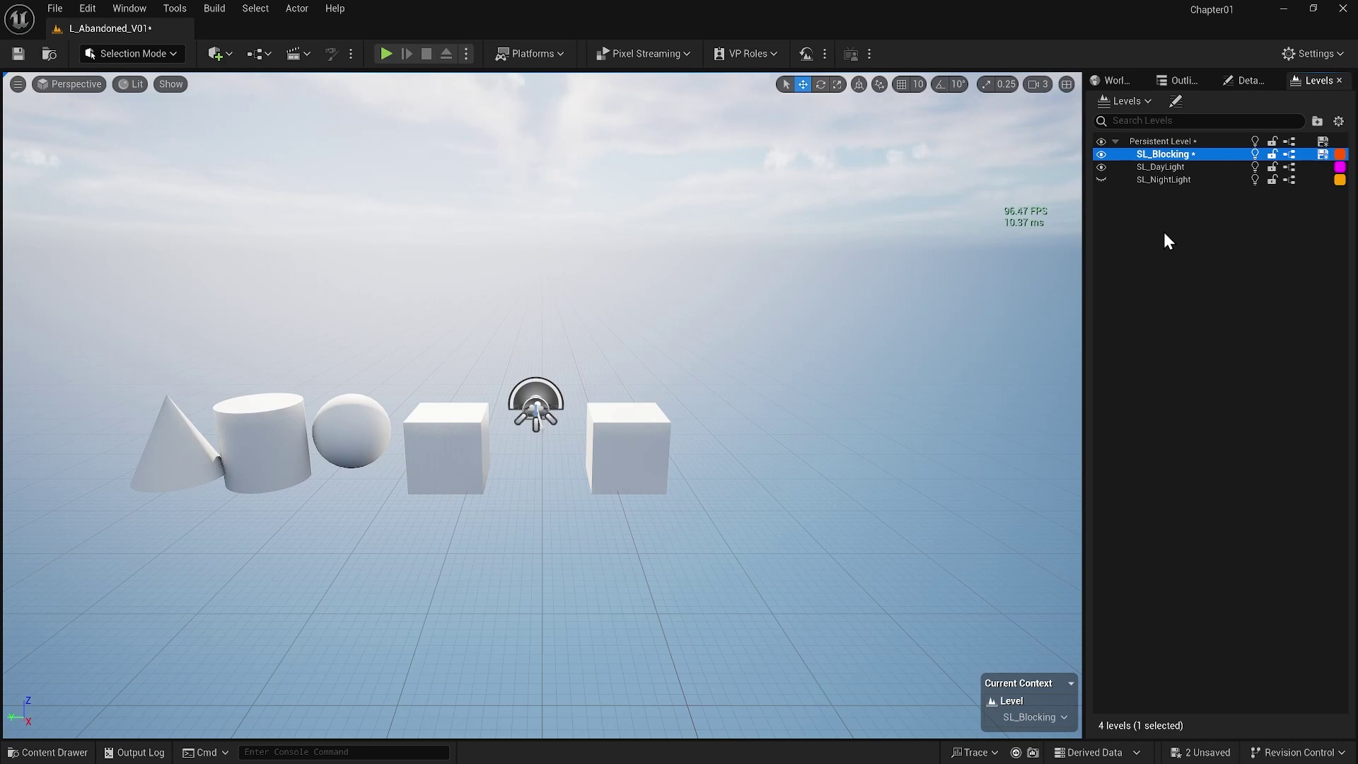
{"action": "left_click", "coordinate": [1171, 182]}
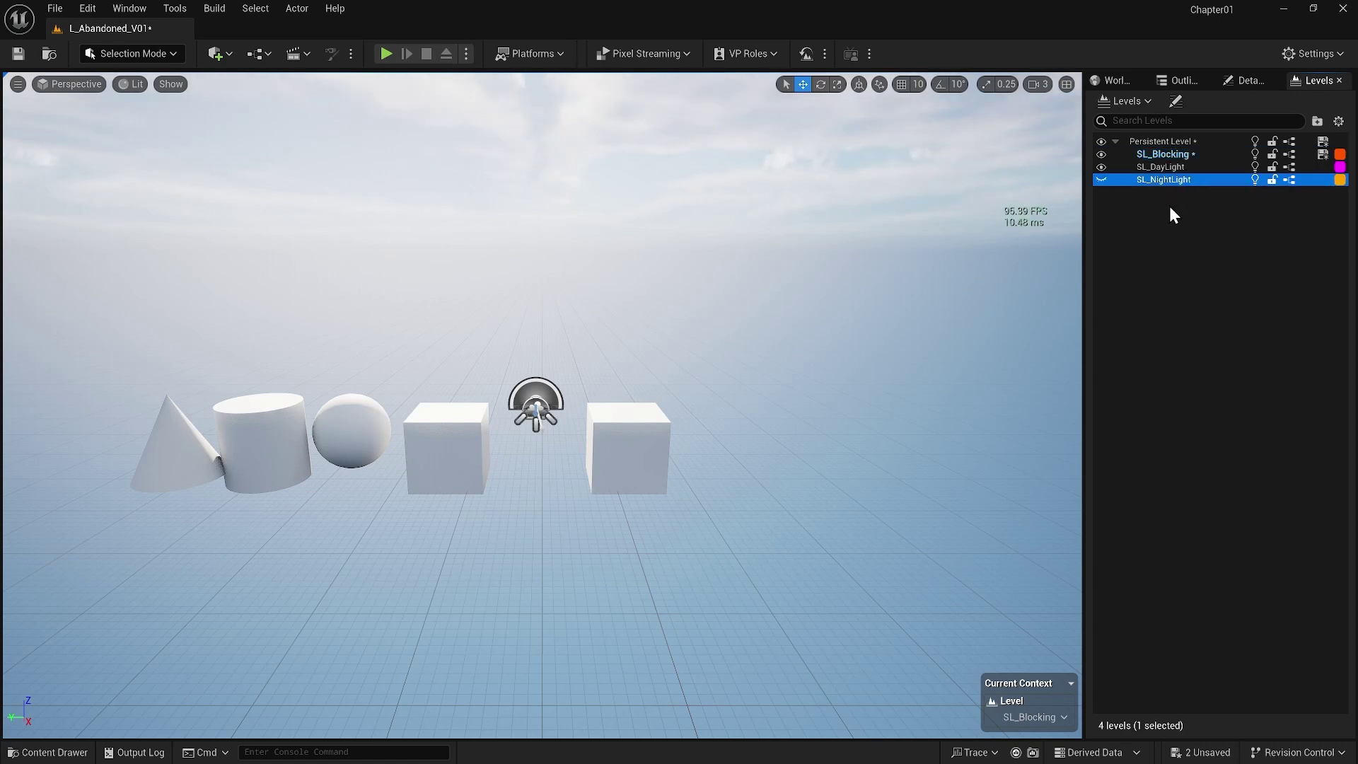
{"action": "key", "text": "Delete"}
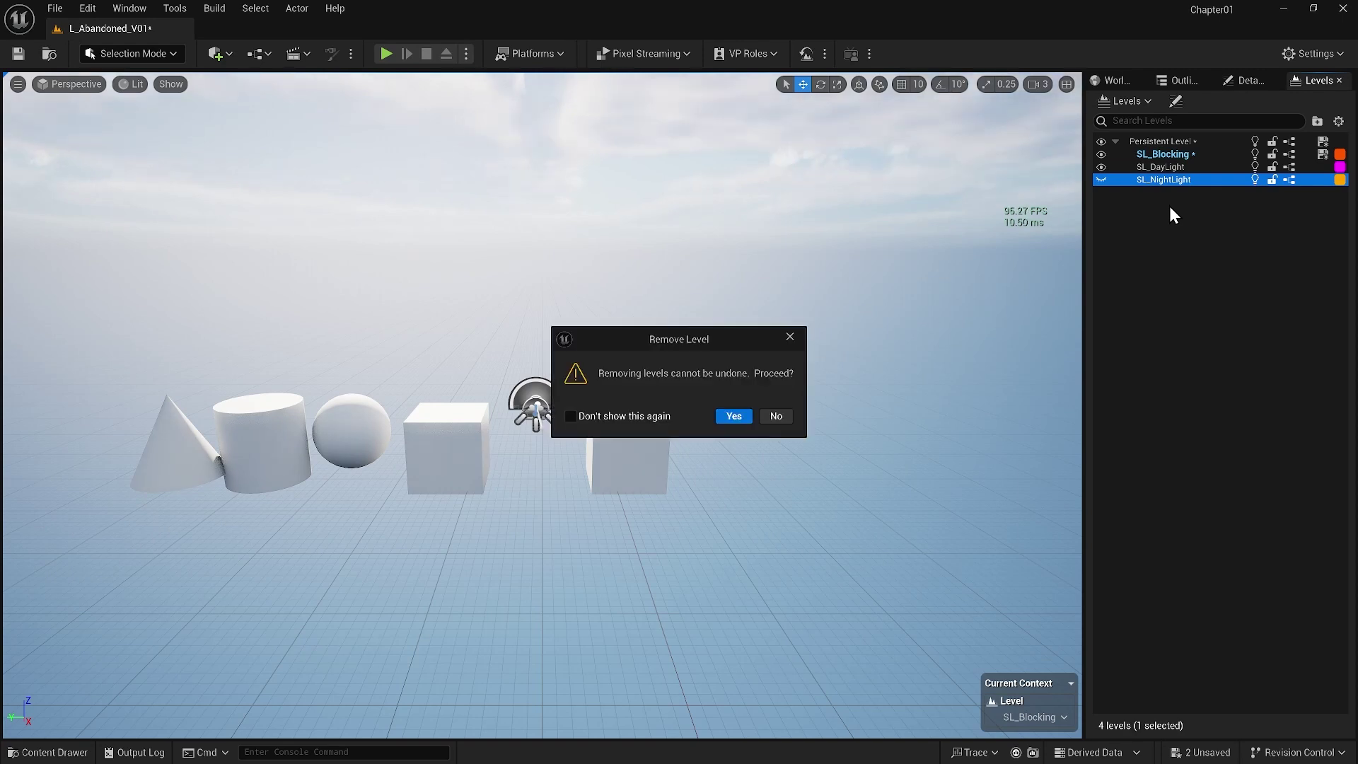
{"action": "left_click", "coordinate": [733, 417]}
- Save all modified levels, including SL_Blocking, from the SL content folder
{"action": "left_click", "coordinate": [50, 751]}
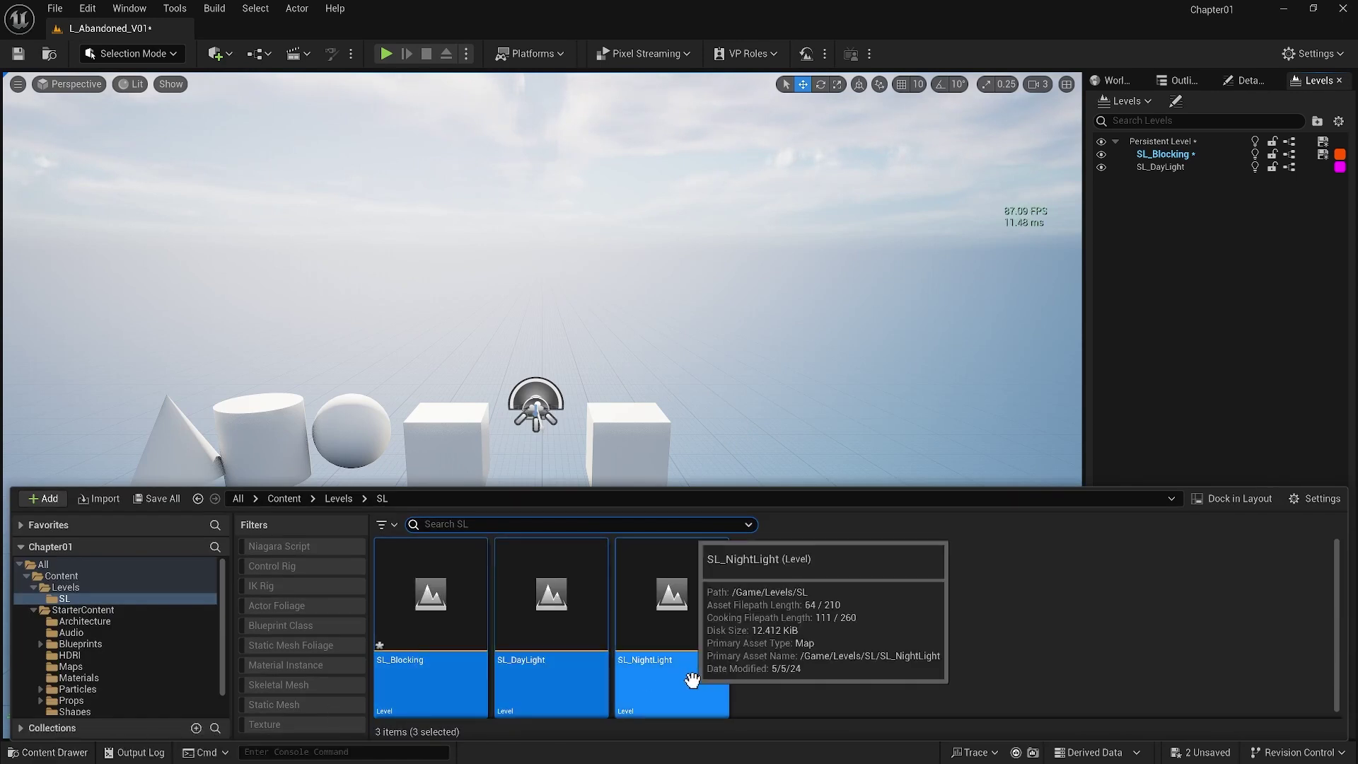
{"action": "key", "text": "ctrl+shift+s"}
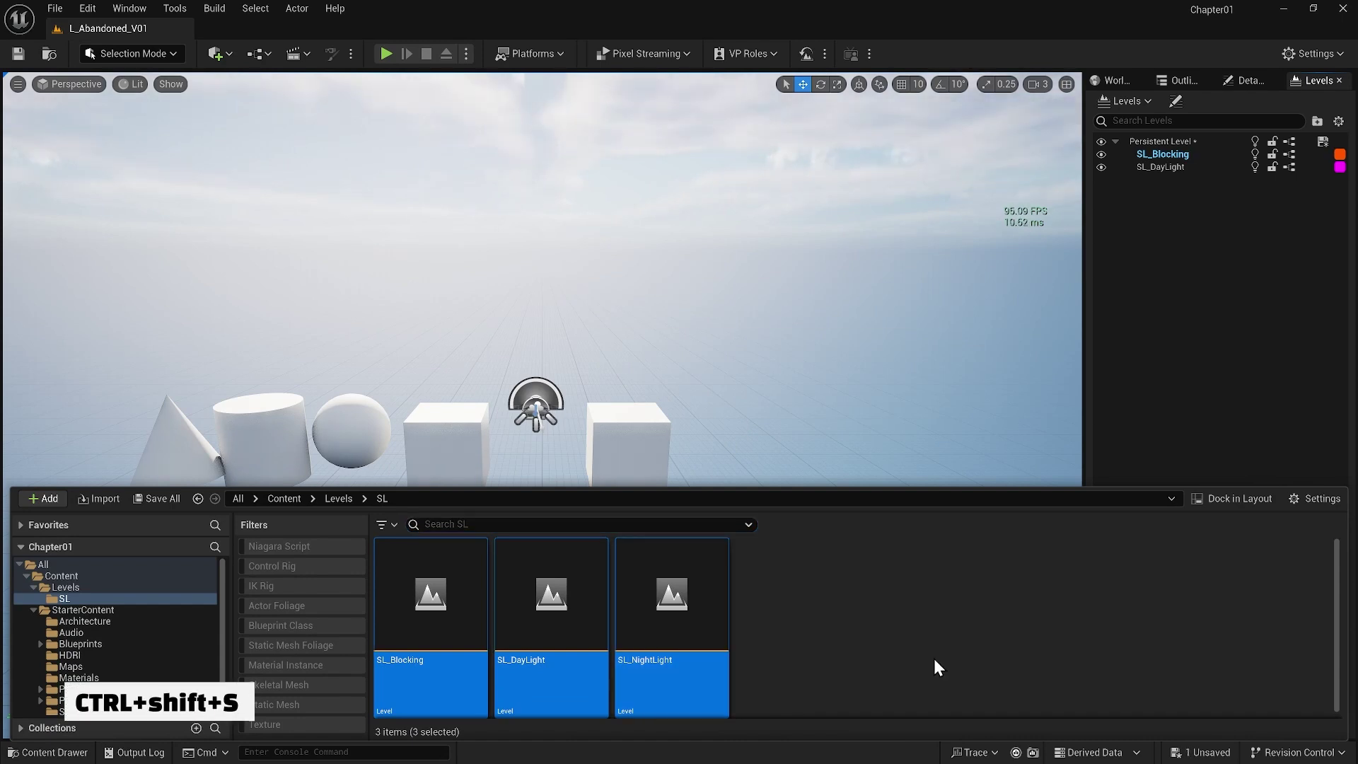
{"action": "left_click", "coordinate": [904, 403]}
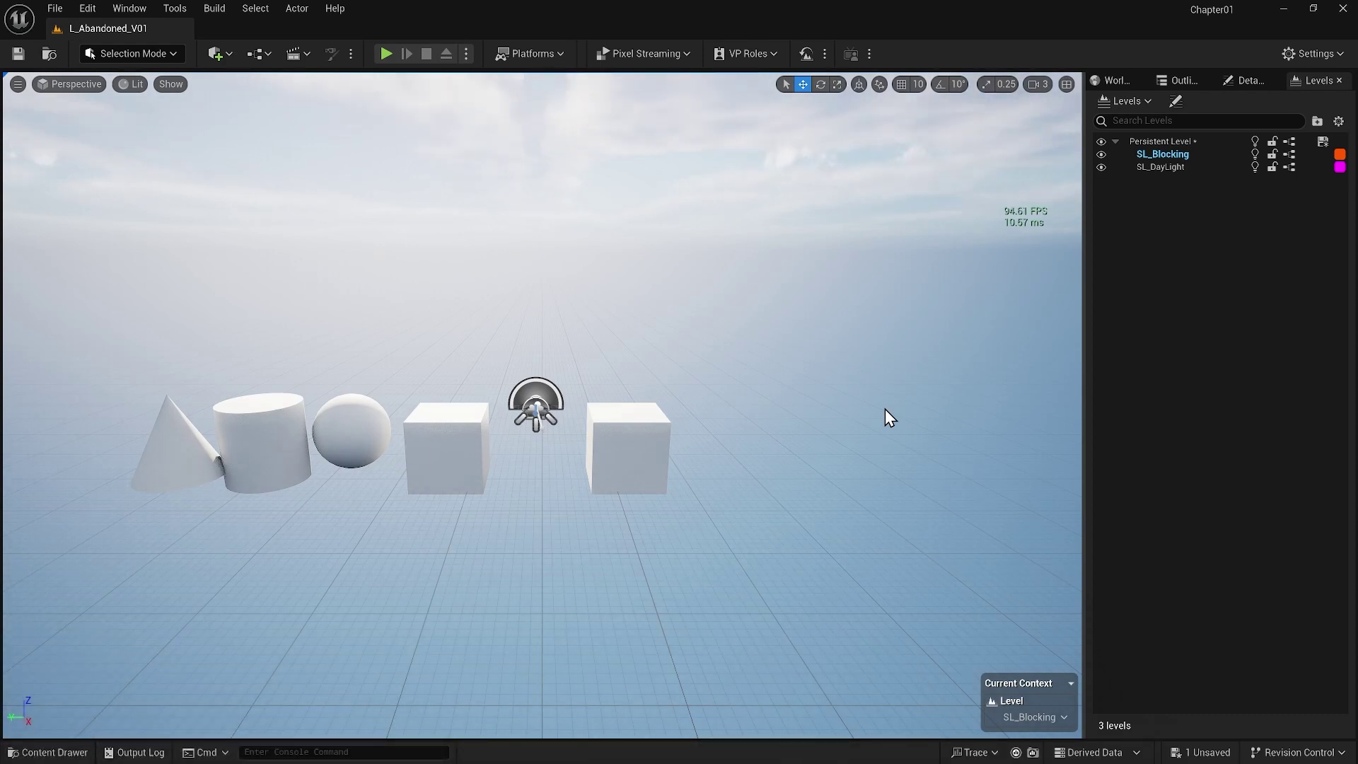
{"action": "left_click", "coordinate": [919, 84]}
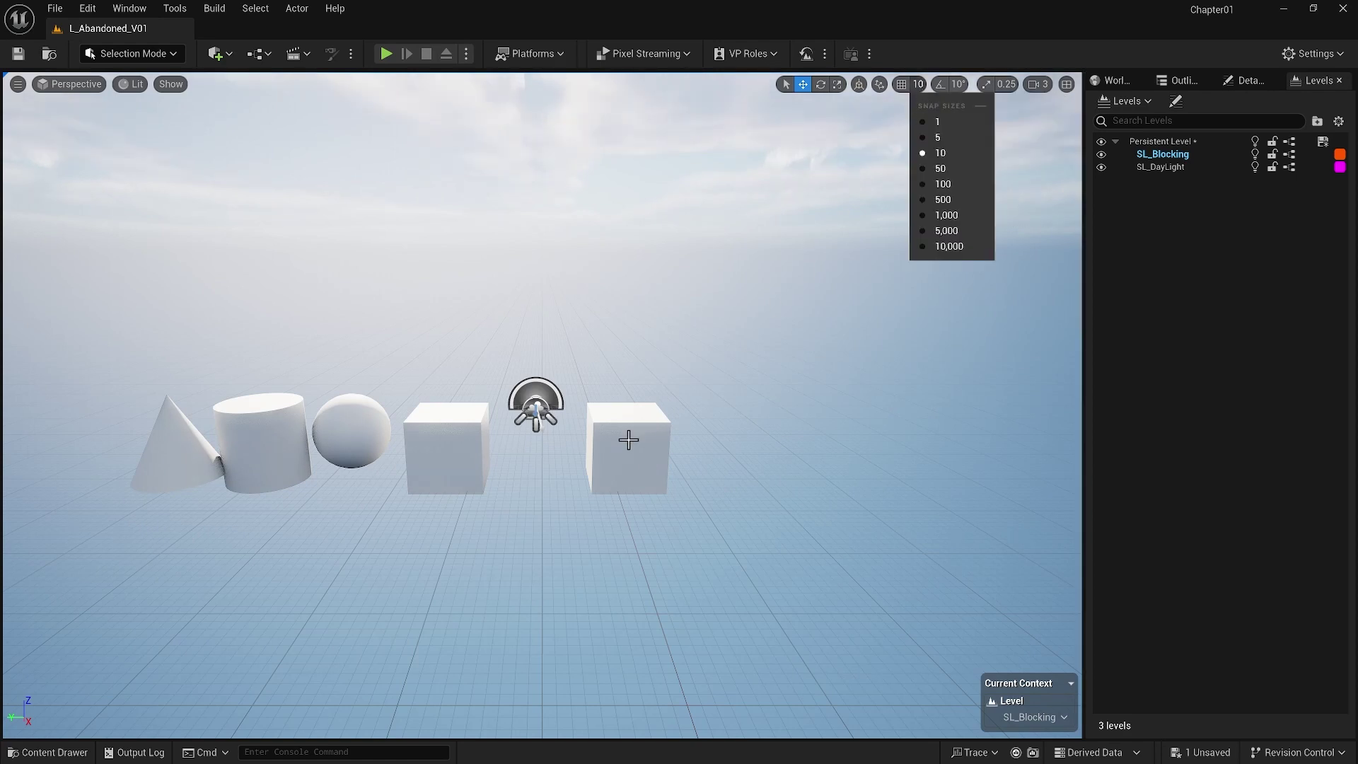
{"action": "left_click", "coordinate": [605, 460]}
{"action": "left_click", "coordinate": [605, 461]}
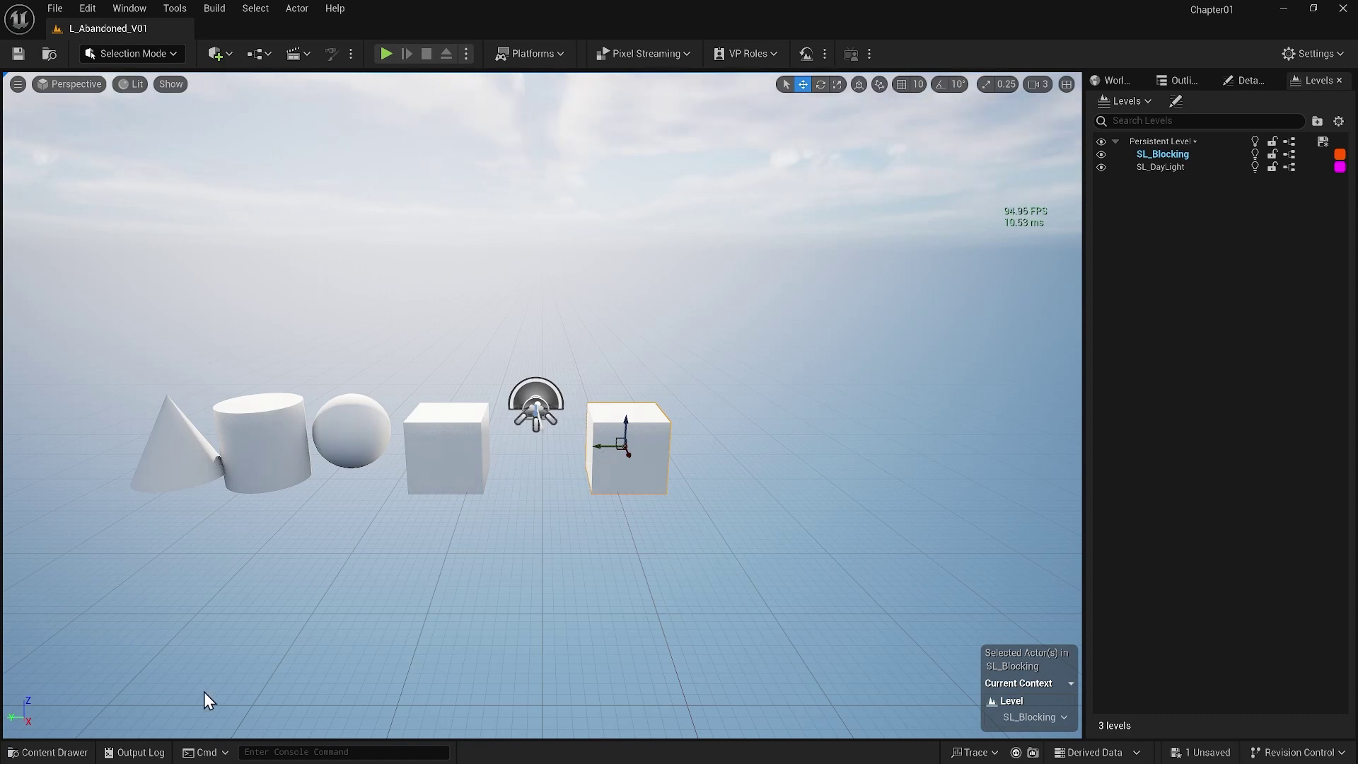
- Add the Third Person blueprint content pack to the project and close the content windows
{"action": "left_click", "coordinate": [45, 752]}
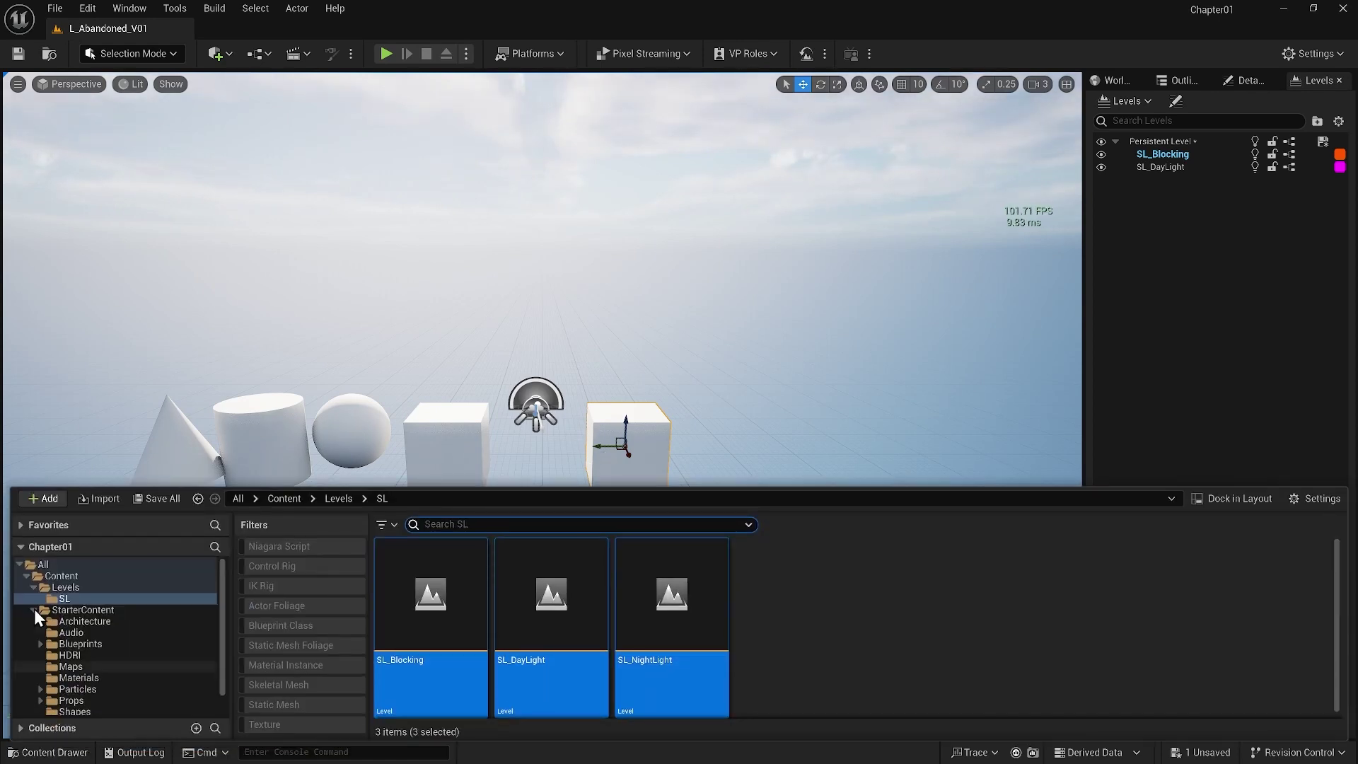
{"action": "left_click", "coordinate": [36, 496]}
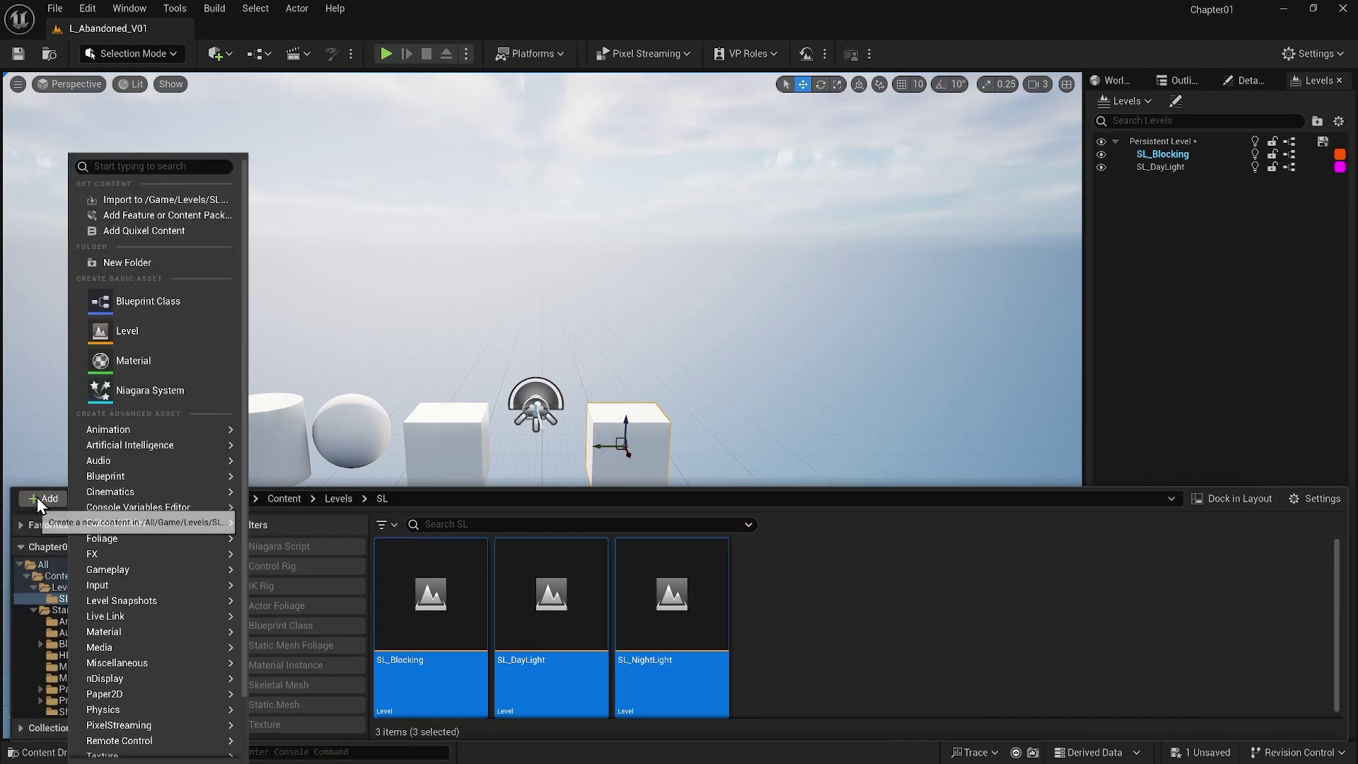
{"action": "left_click", "coordinate": [167, 215]}
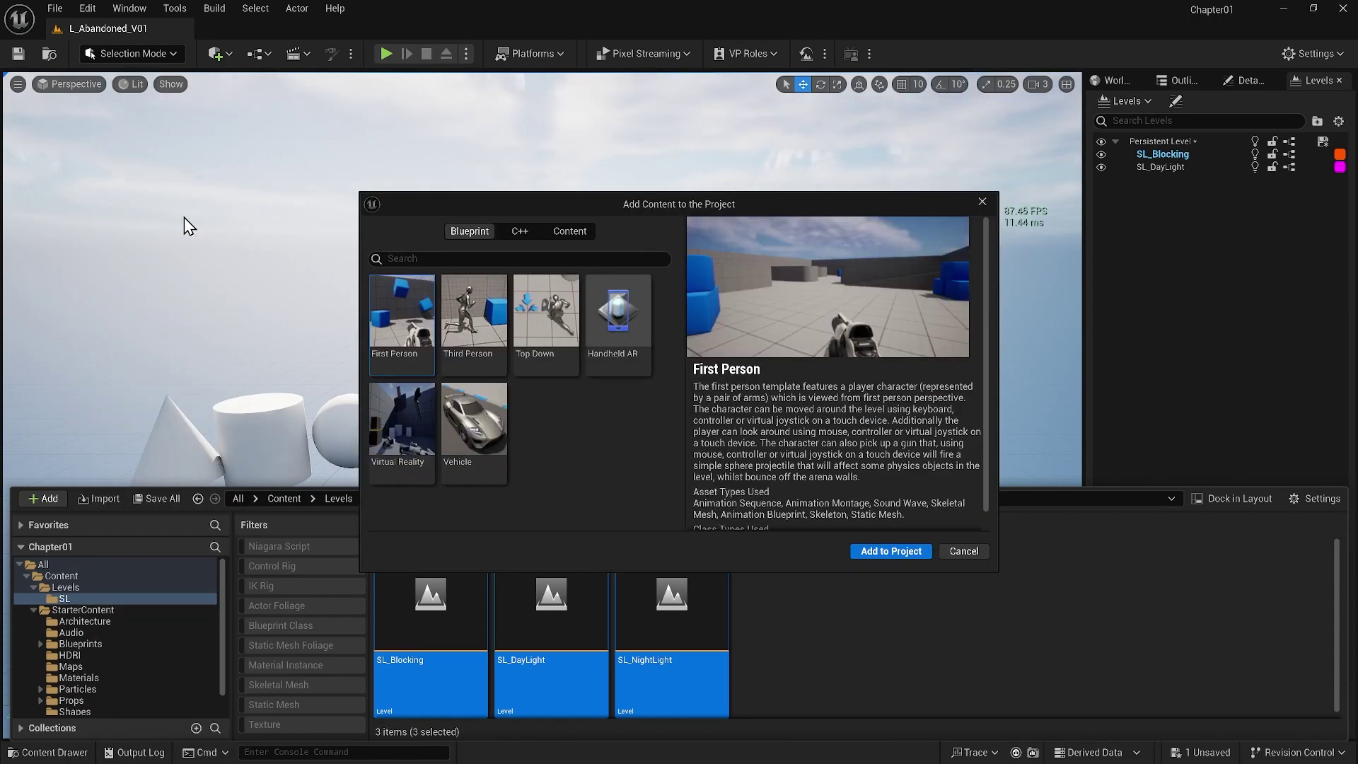
{"action": "left_click", "coordinate": [460, 315]}
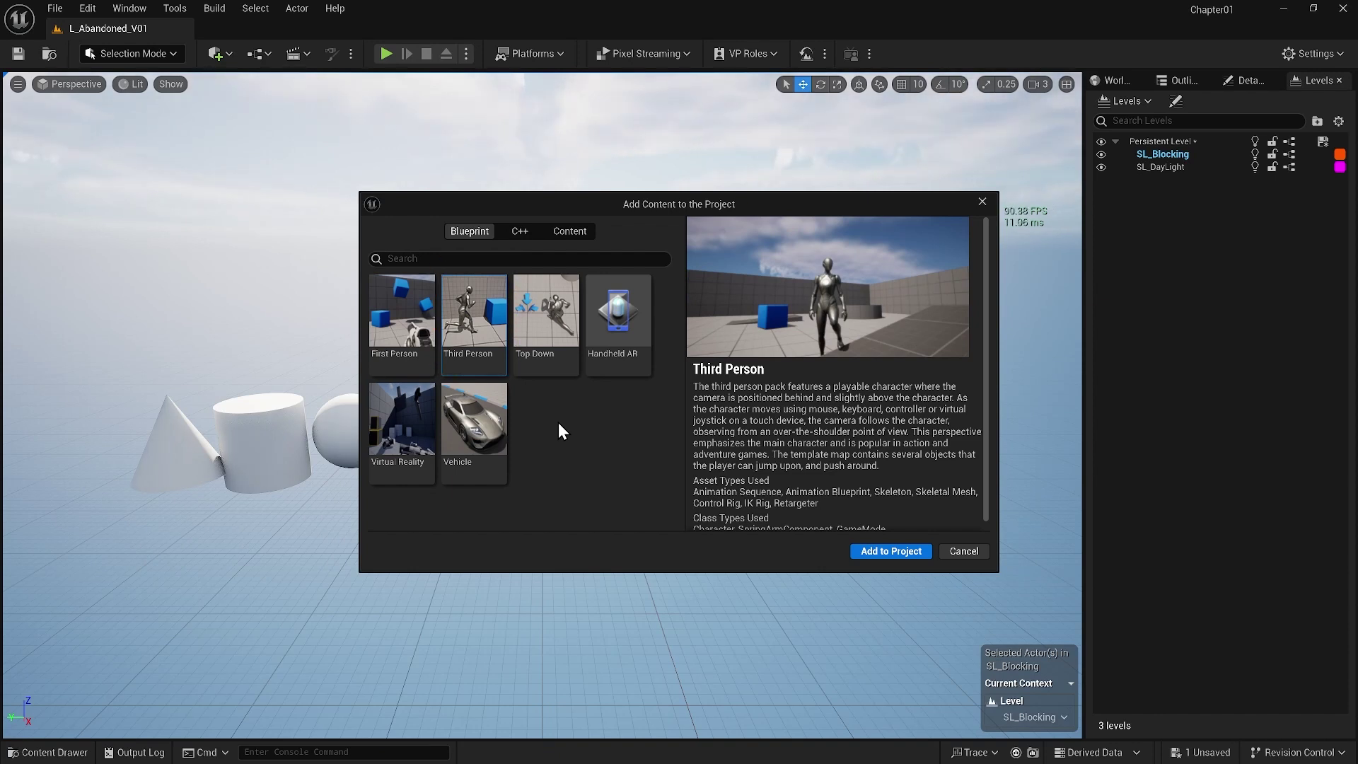
{"action": "left_click", "coordinate": [889, 551]}
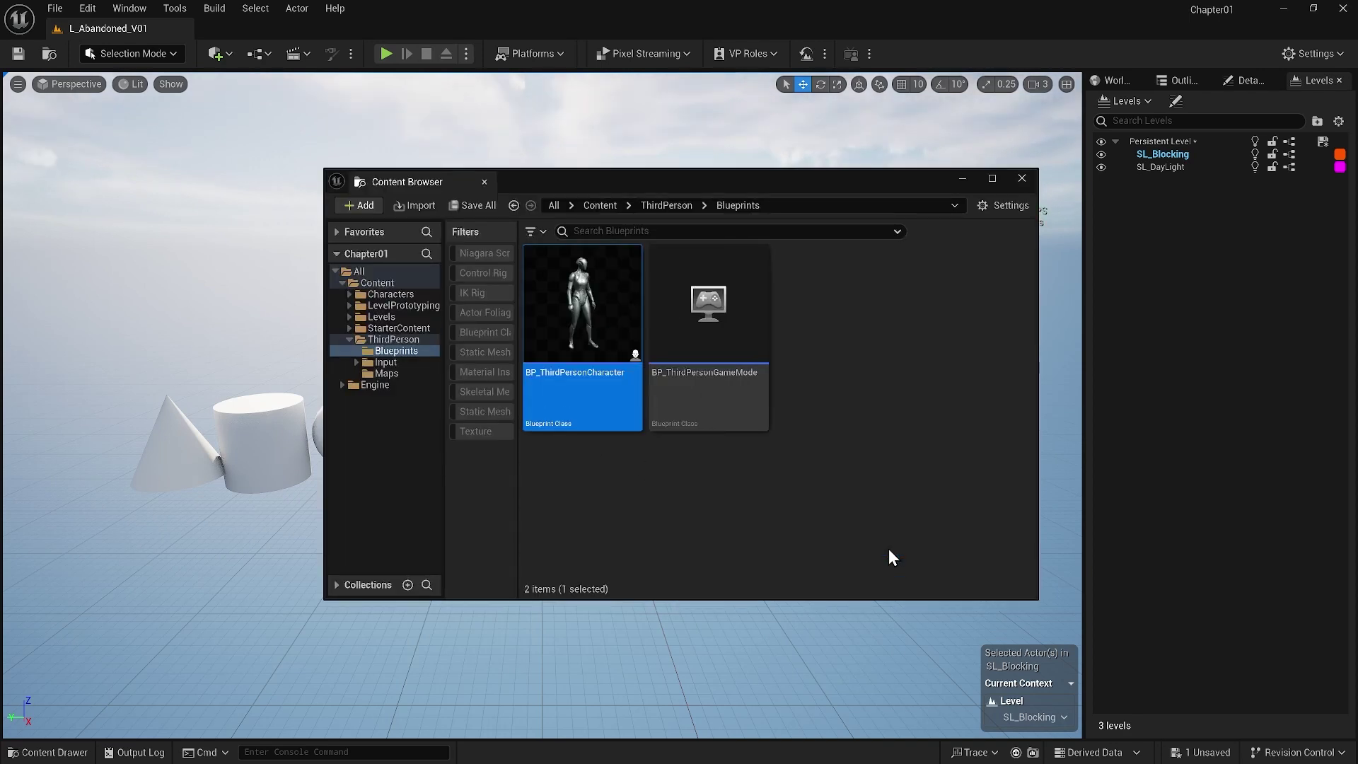
{"action": "left_click", "coordinate": [1022, 178]}
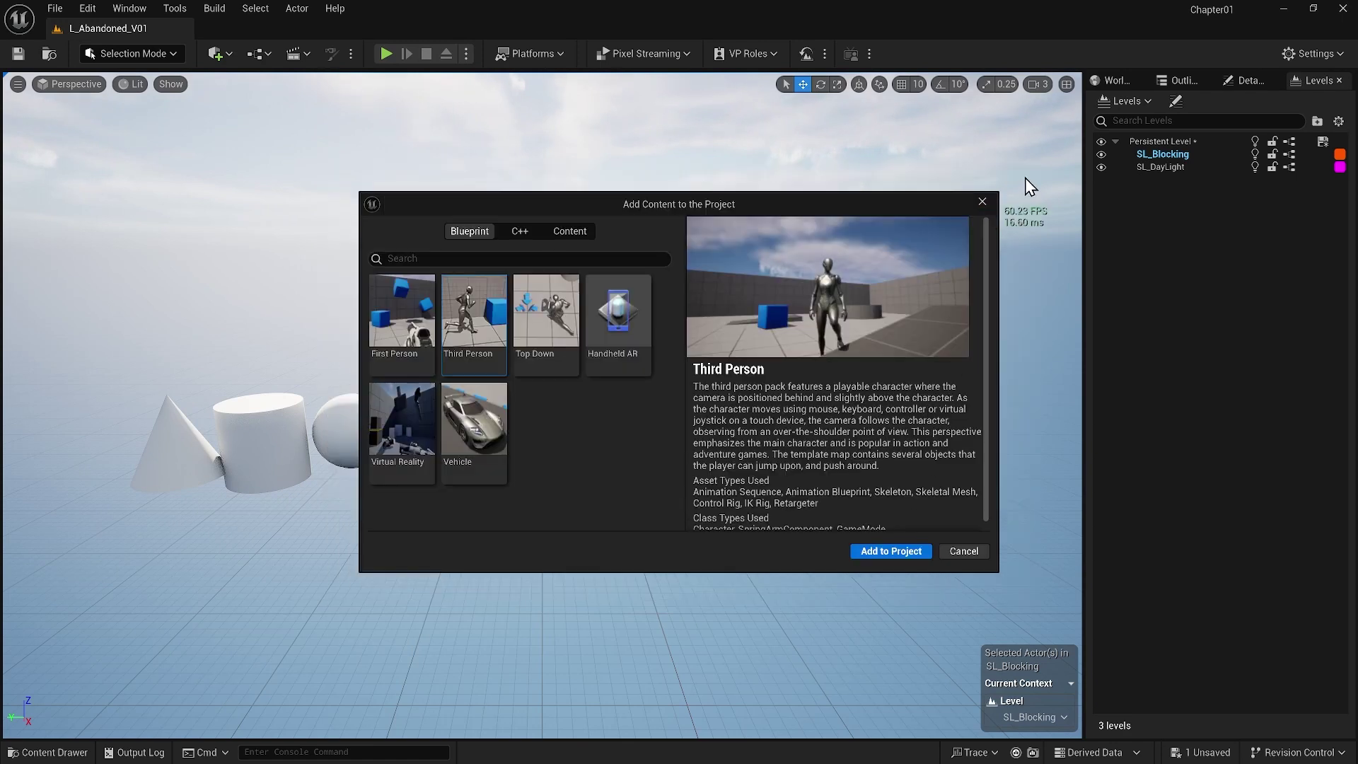
{"action": "left_click", "coordinate": [980, 202]}
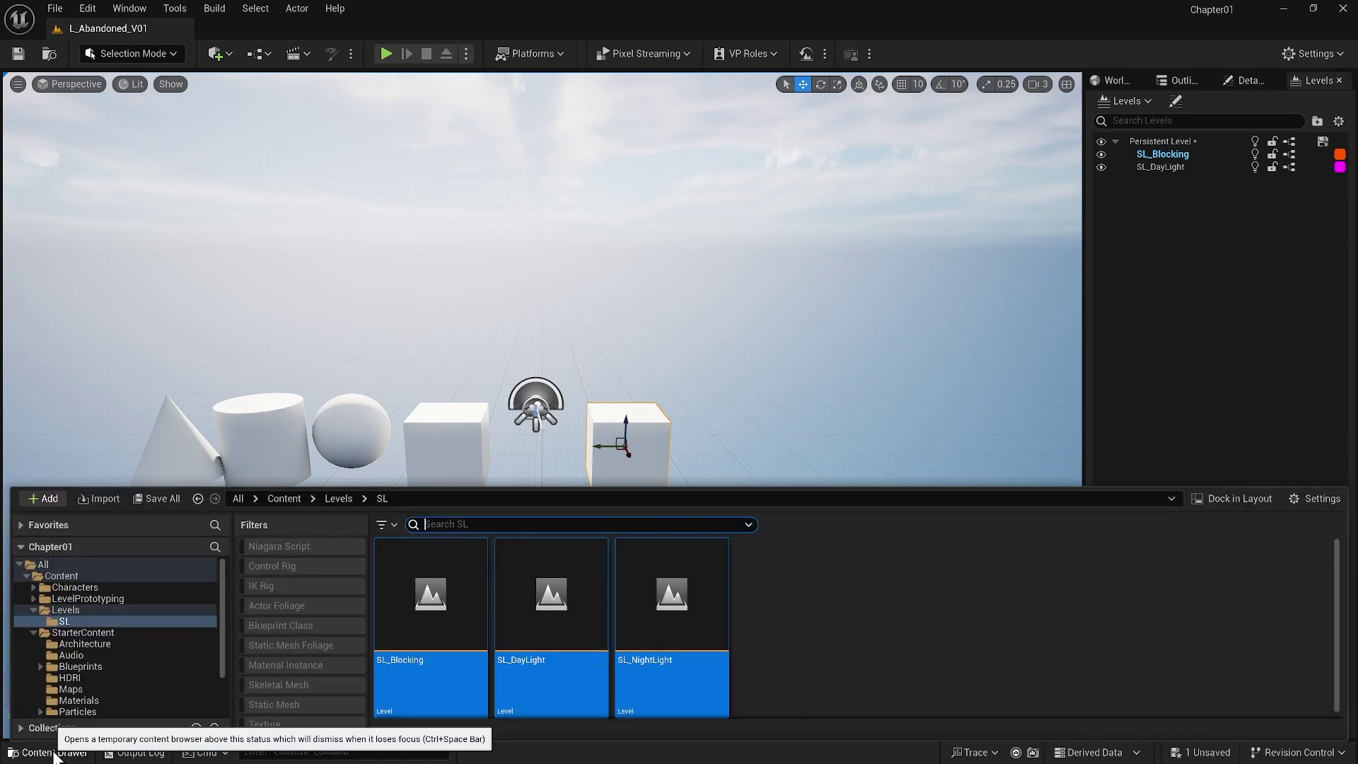
- Place the SKM_Manny_Simple mesh from Characters > Mannequins > Meshes into the scene beside the cubes, accepting the placement outside the level bounds
{"action": "left_click", "coordinate": [54, 752]}
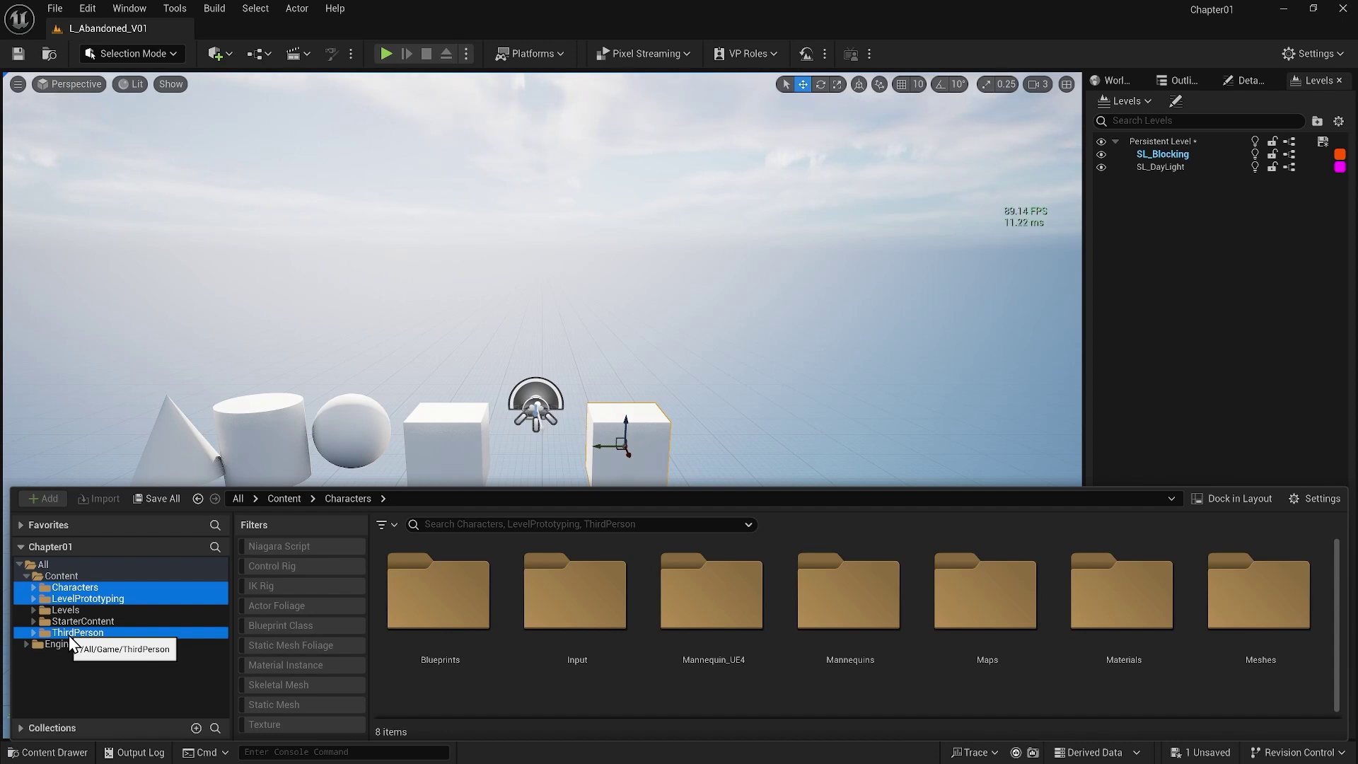
{"action": "left_click", "coordinate": [81, 588]}
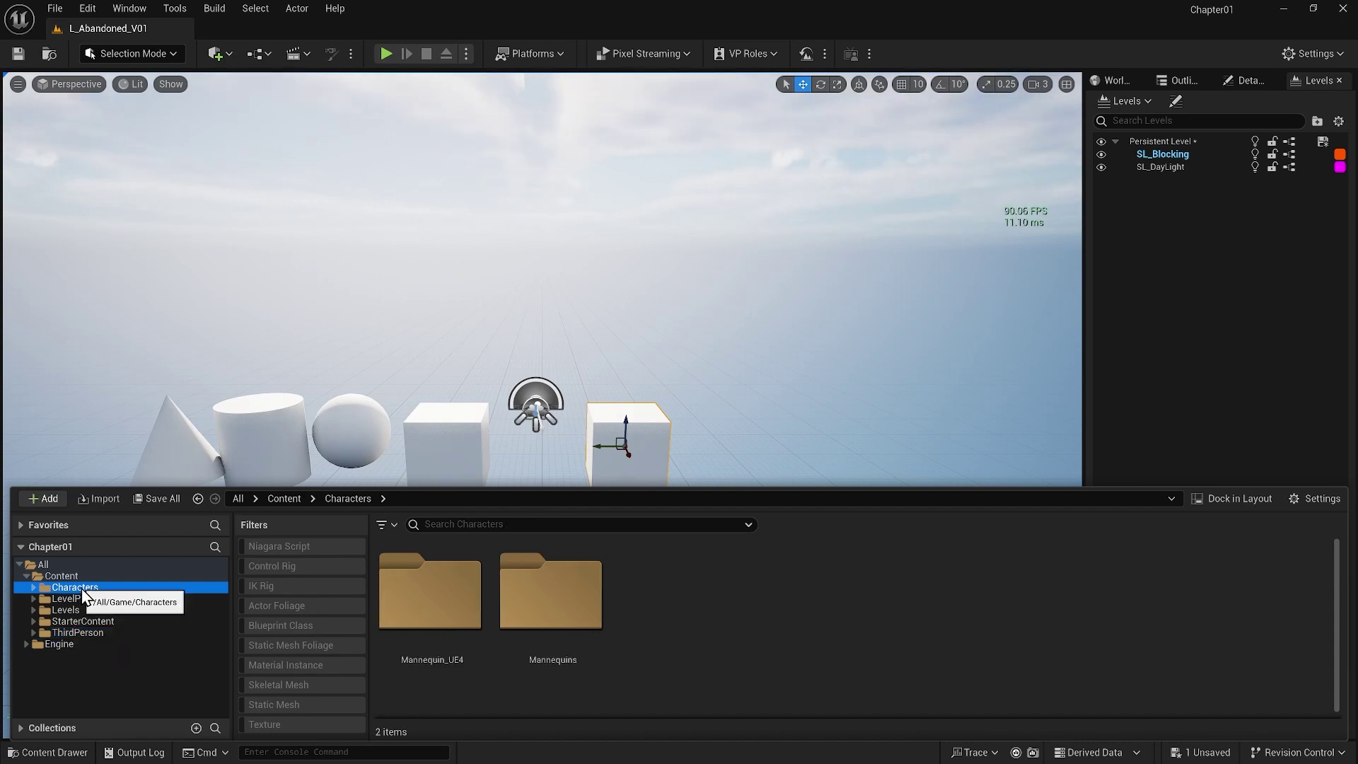
{"action": "double_click", "coordinate": [554, 645]}
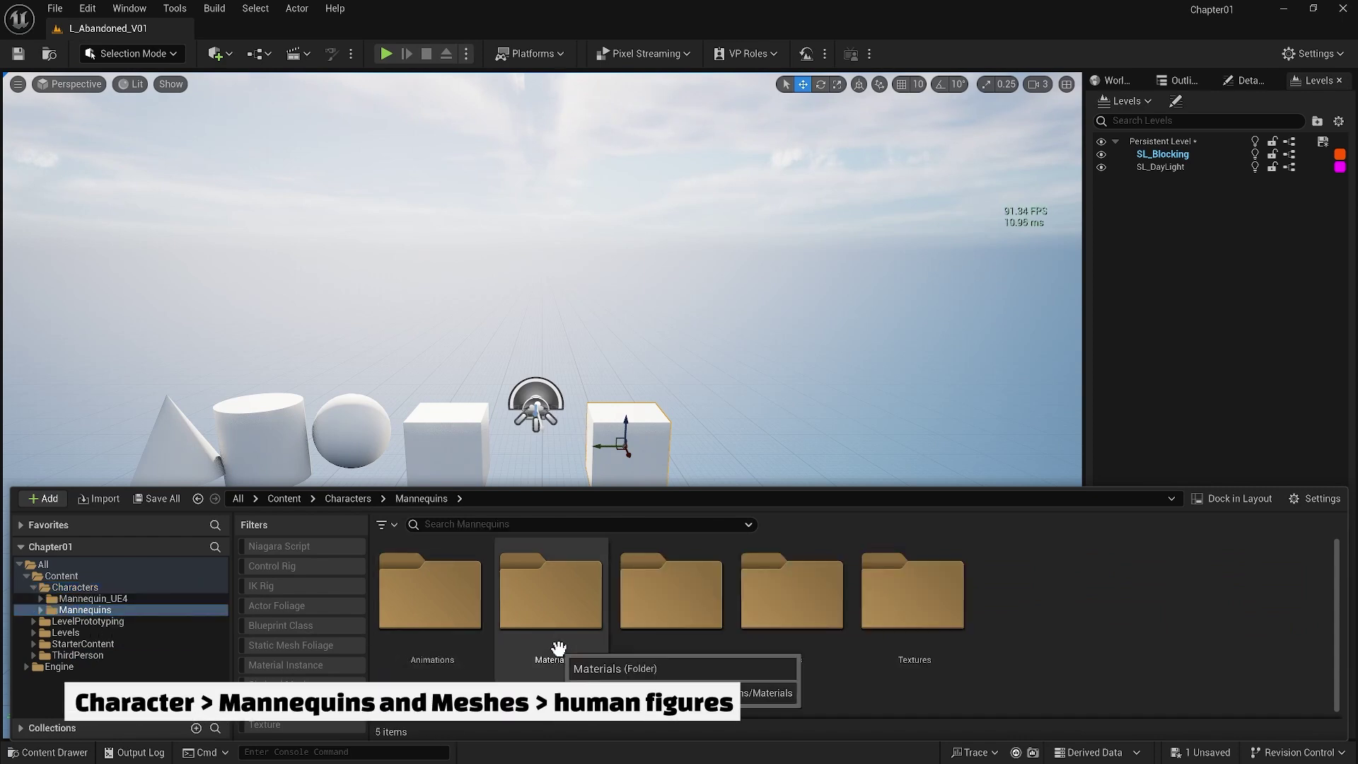
{"action": "double_click", "coordinate": [672, 627]}
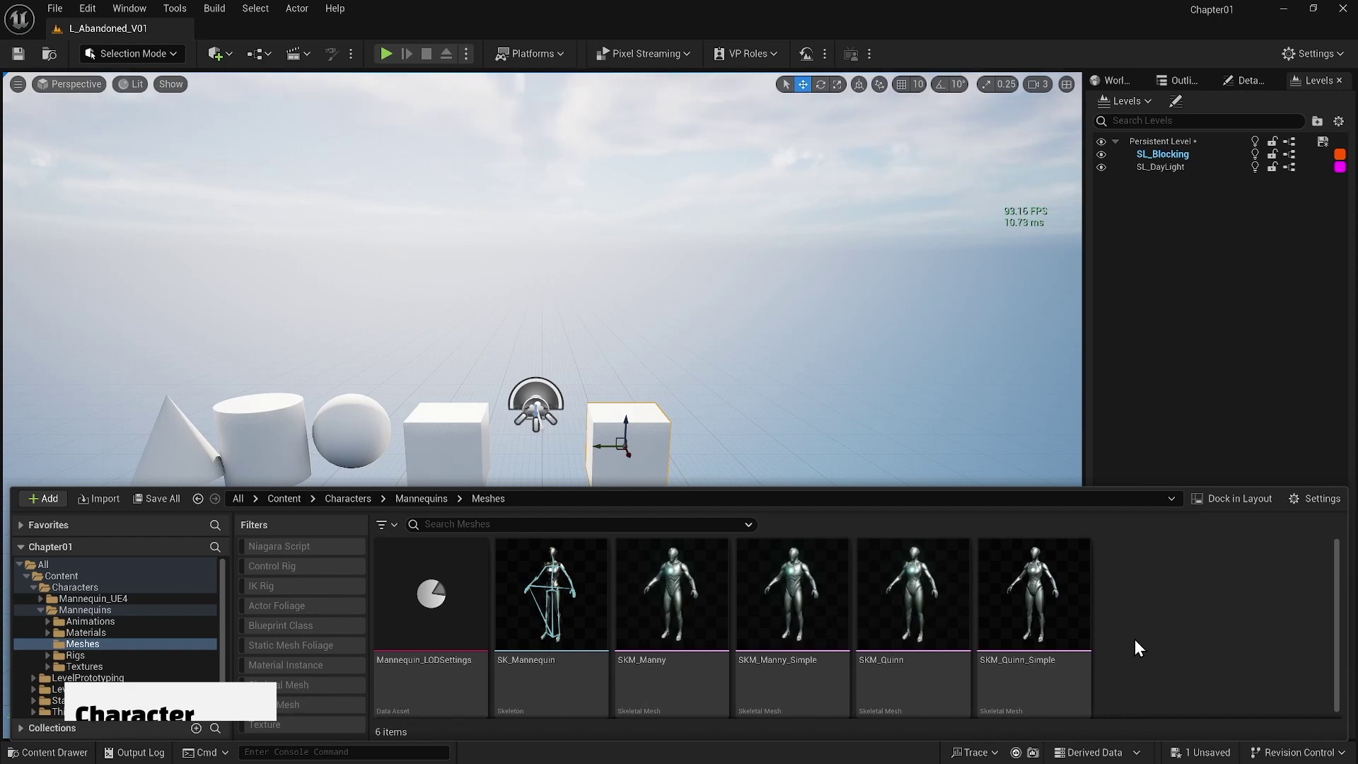
{"action": "left_click_drag", "start_coordinate": [797, 672], "coordinate": [751, 506]}
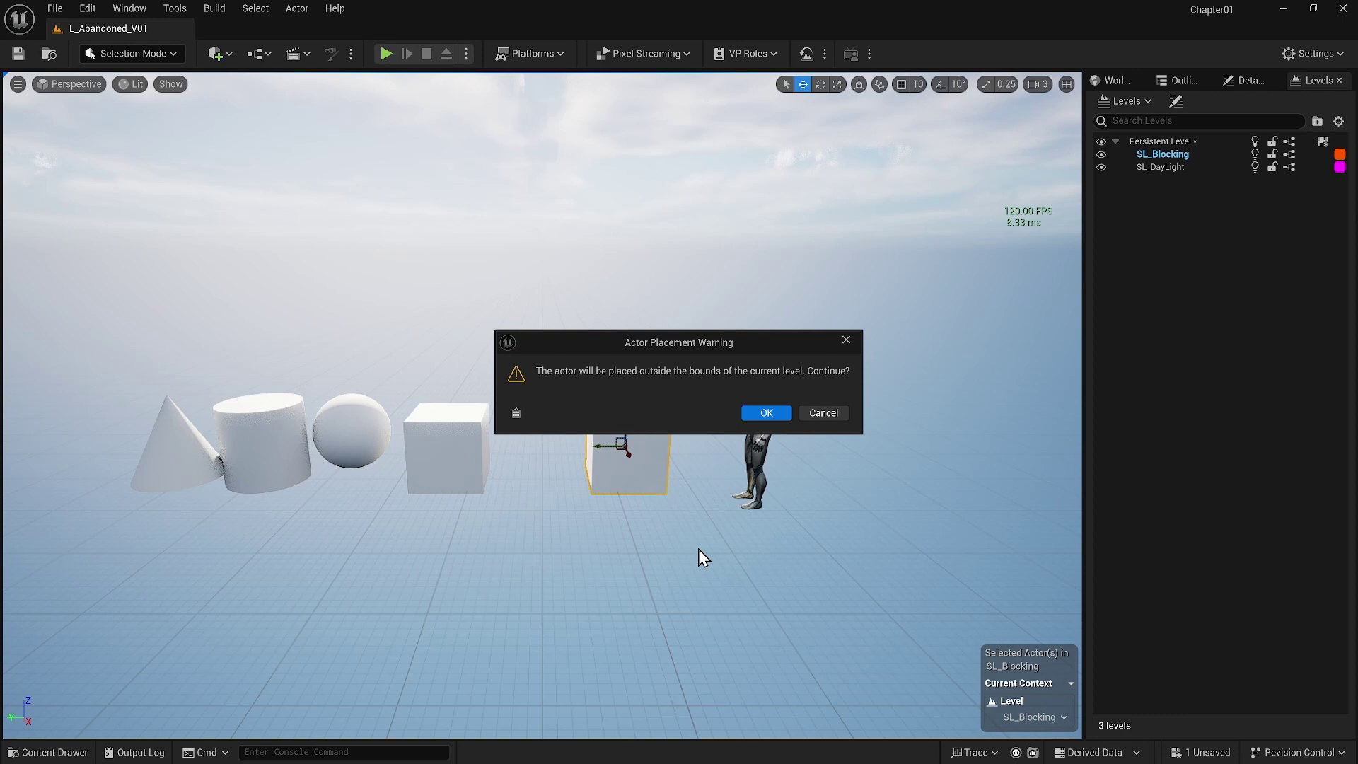
{"action": "left_click", "coordinate": [765, 414]}
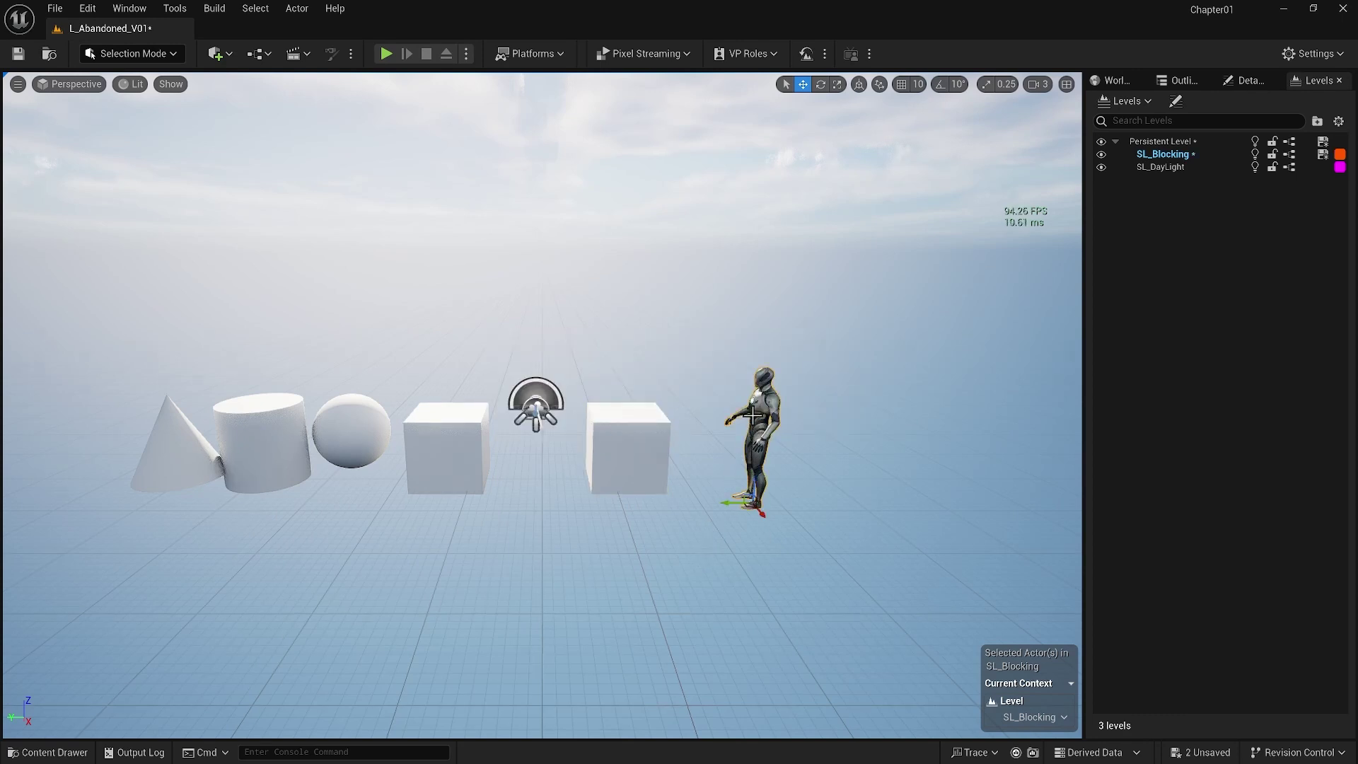
- Toggle the SL_Blocking level's visibility off and on to check which actors belong to it
{"action": "left_click", "coordinate": [1104, 154]}
{"action": "left_click", "coordinate": [1105, 154]}
{"action": "left_click", "coordinate": [1104, 155]}
{"action": "left_click", "coordinate": [1105, 154]}
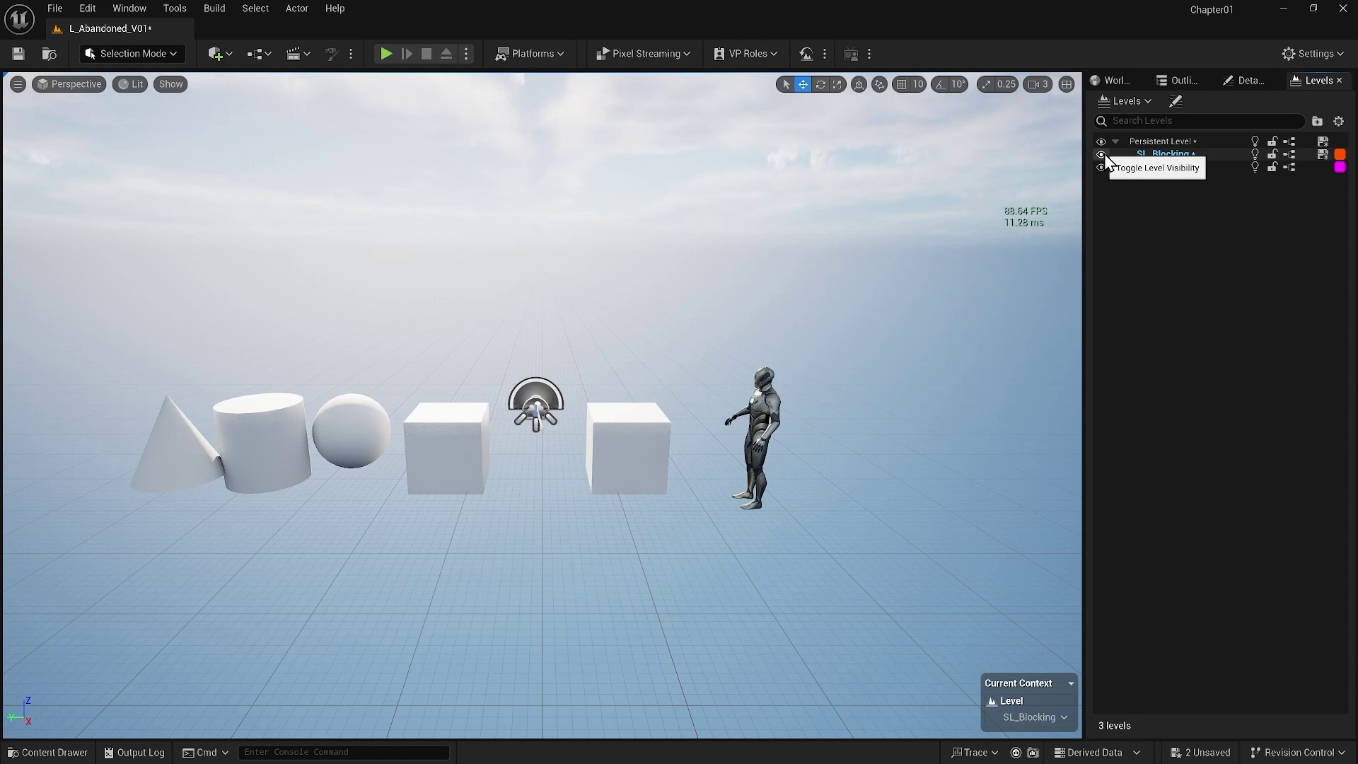
{"action": "left_click", "coordinate": [1105, 154]}
{"action": "left_click", "coordinate": [1104, 154]}
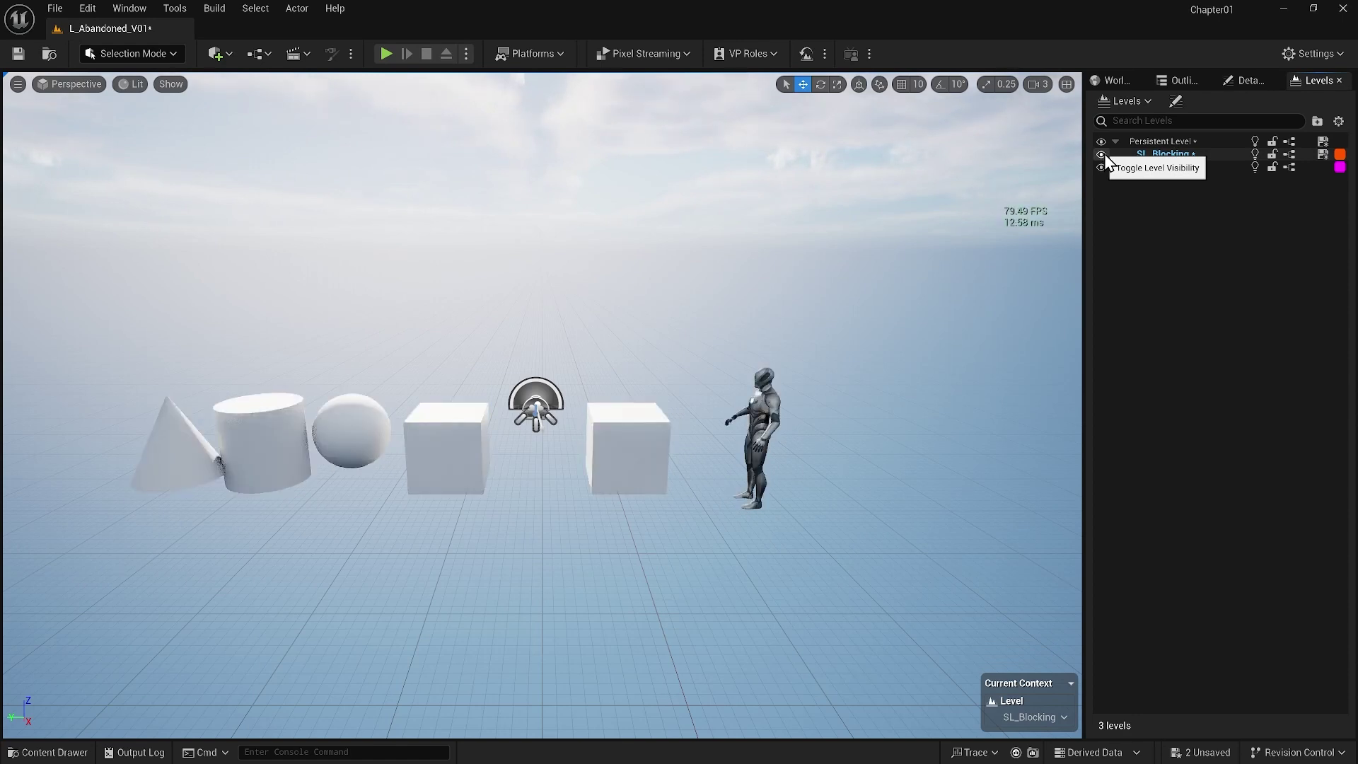
- Move the mannequin to the persistent level and make SL_Blocking the current level
{"action": "left_click", "coordinate": [763, 430]}
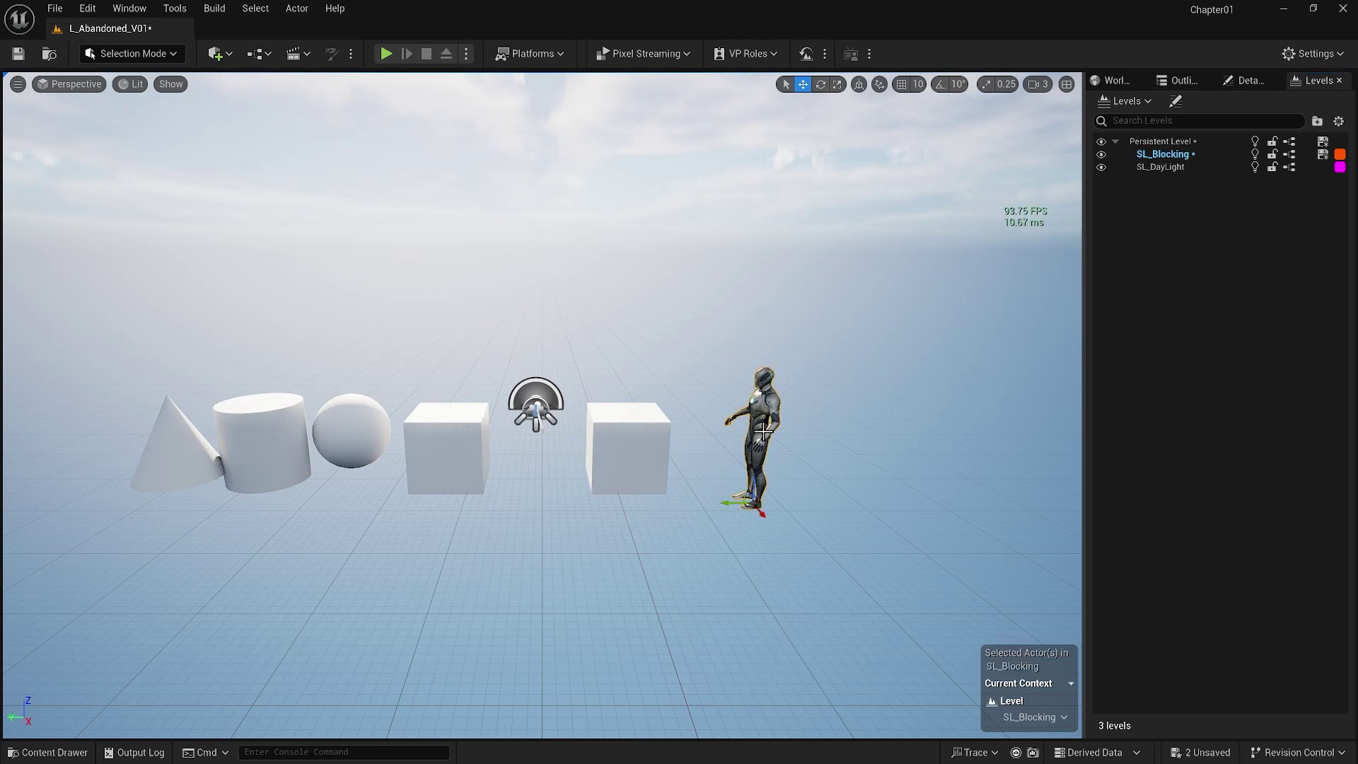
{"action": "right_click", "coordinate": [1151, 142]}
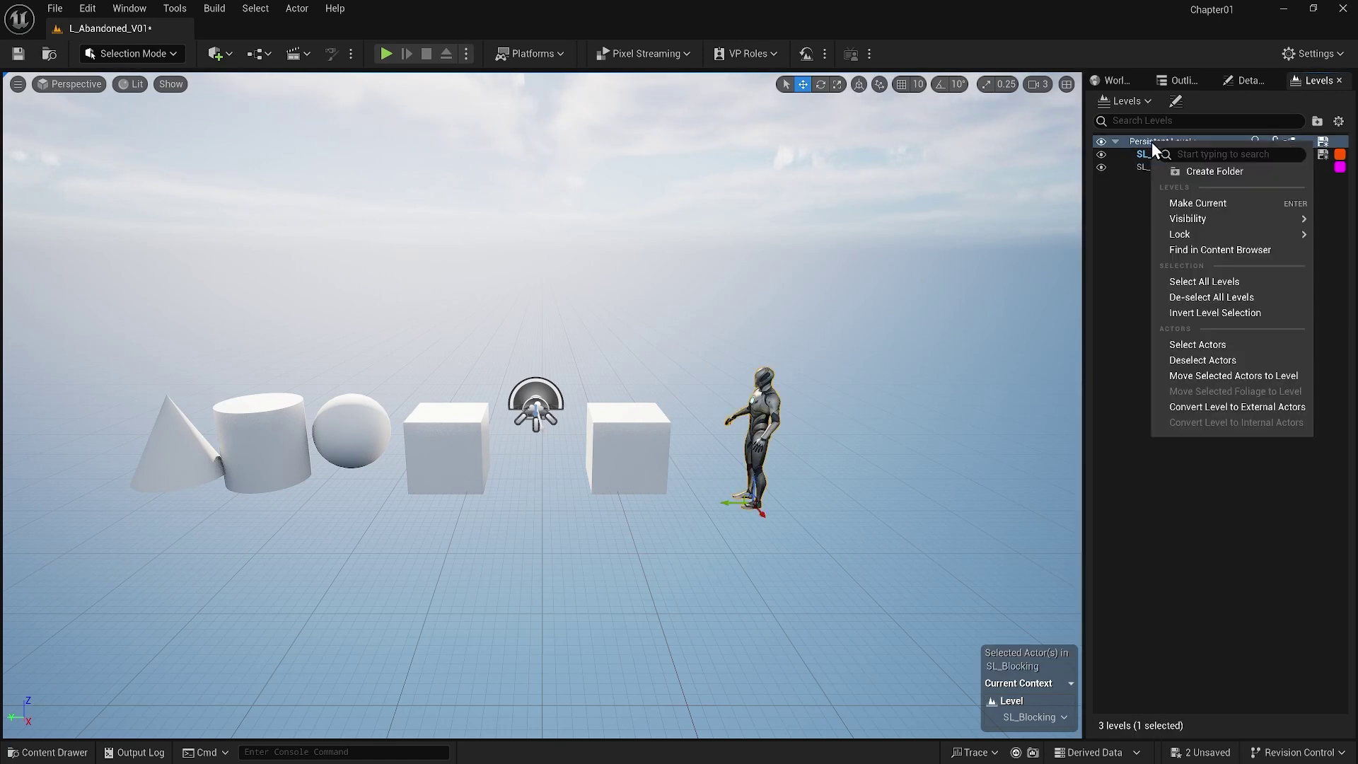
{"action": "left_click", "coordinate": [1215, 378]}
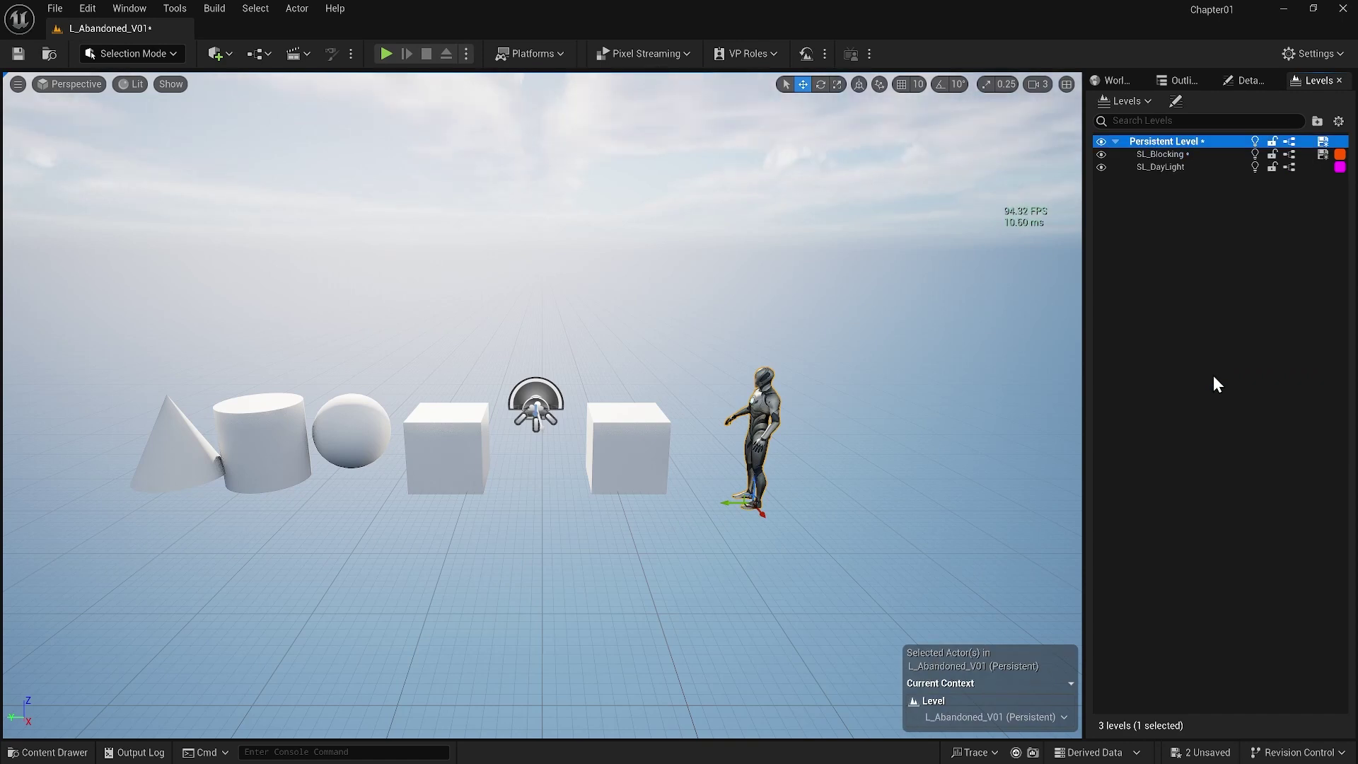
{"action": "double_click", "coordinate": [1161, 155]}
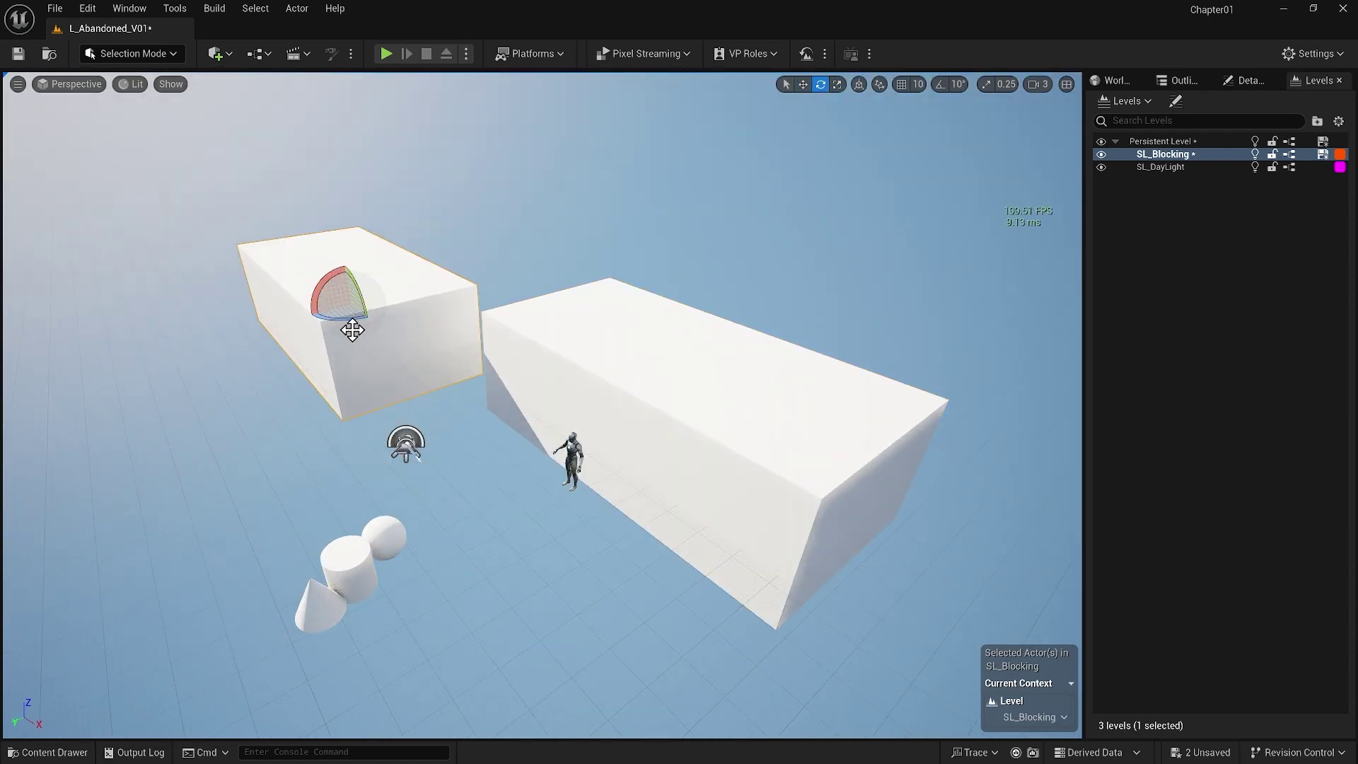
- Select the duplicated block and set the rotation snap angle to 90°
{"action": "left_click", "coordinate": [351, 328]}
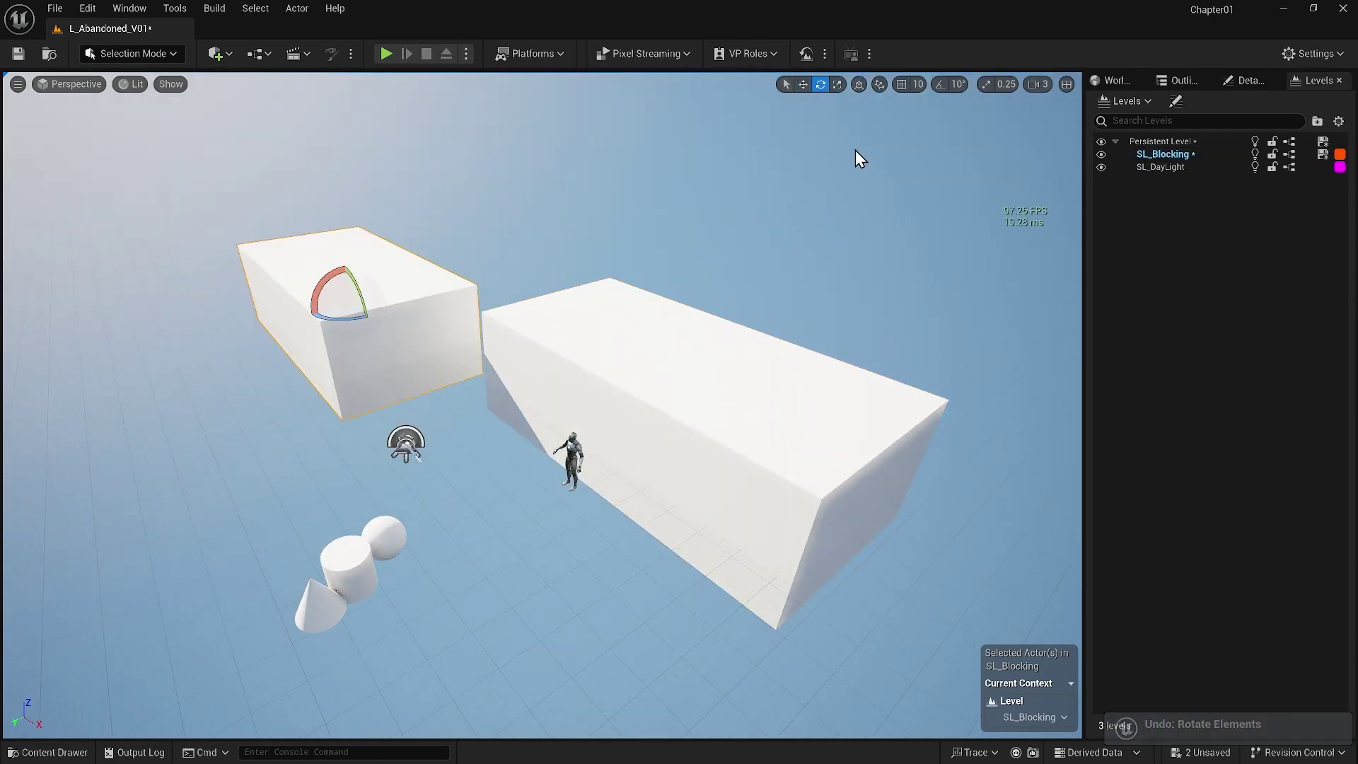
{"action": "left_click", "coordinate": [959, 85]}
{"action": "left_click", "coordinate": [983, 215]}
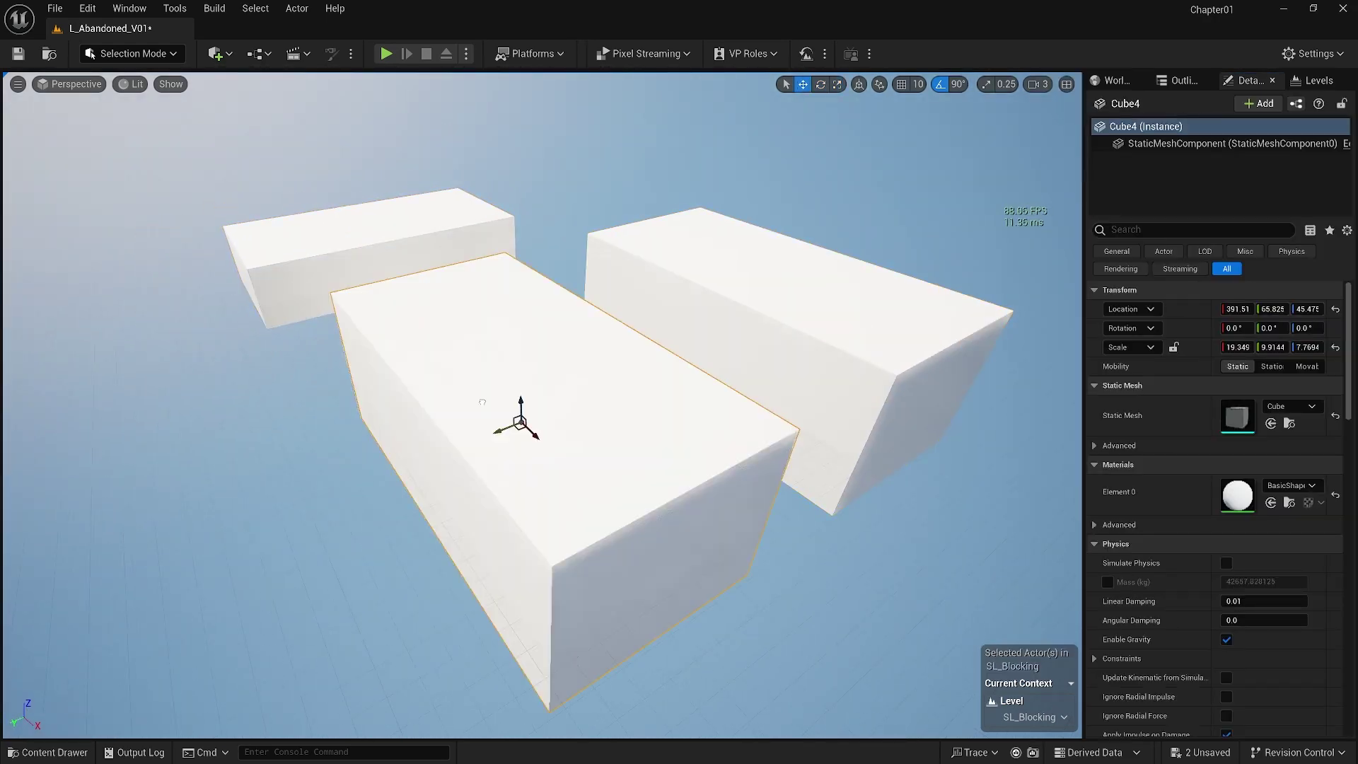
- Lower Cube4 and shape it into a wide ground slab beneath the blocks, scaled about 45.55 × 26.39 × 0.32, aligning it in the top view
{"action": "left_click_drag", "start_coordinate": [533, 367], "coordinate": [533, 397]}
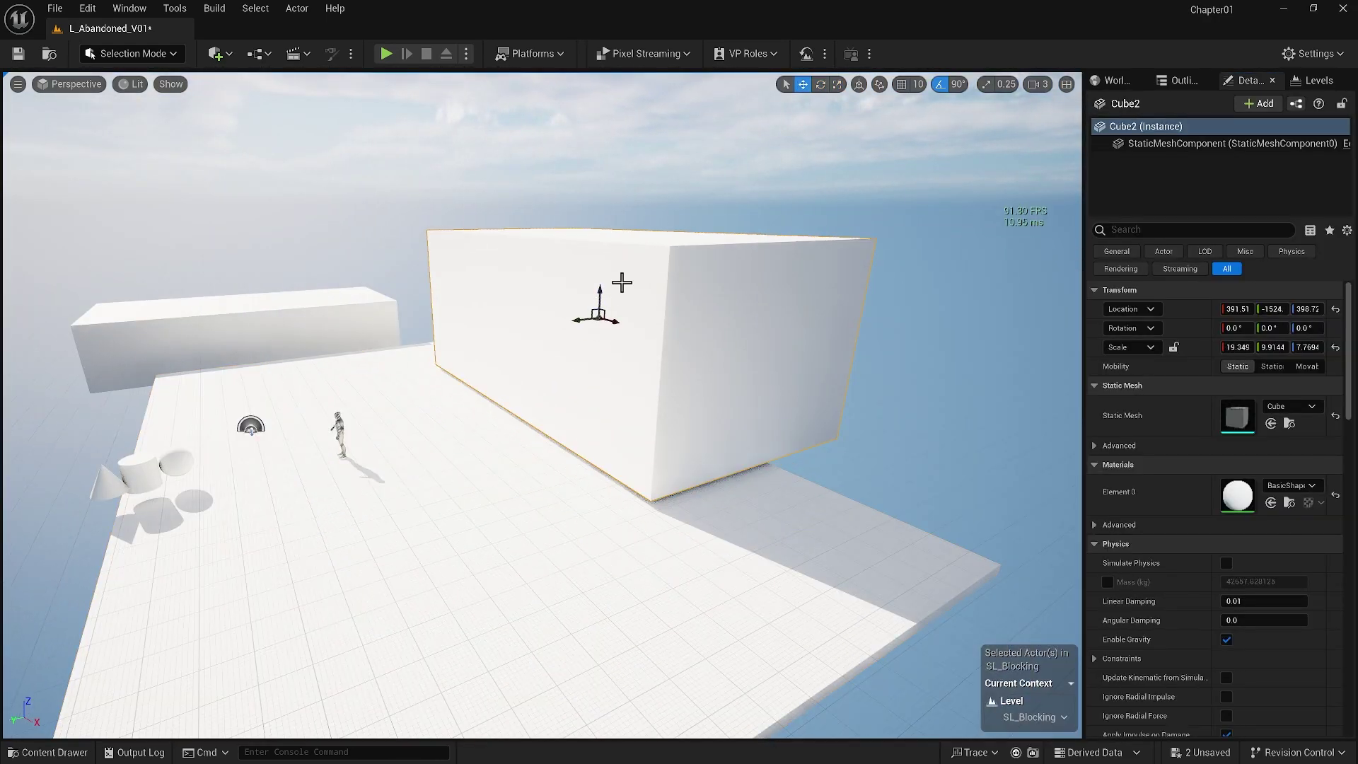
{"action": "left_click", "coordinate": [251, 331]}
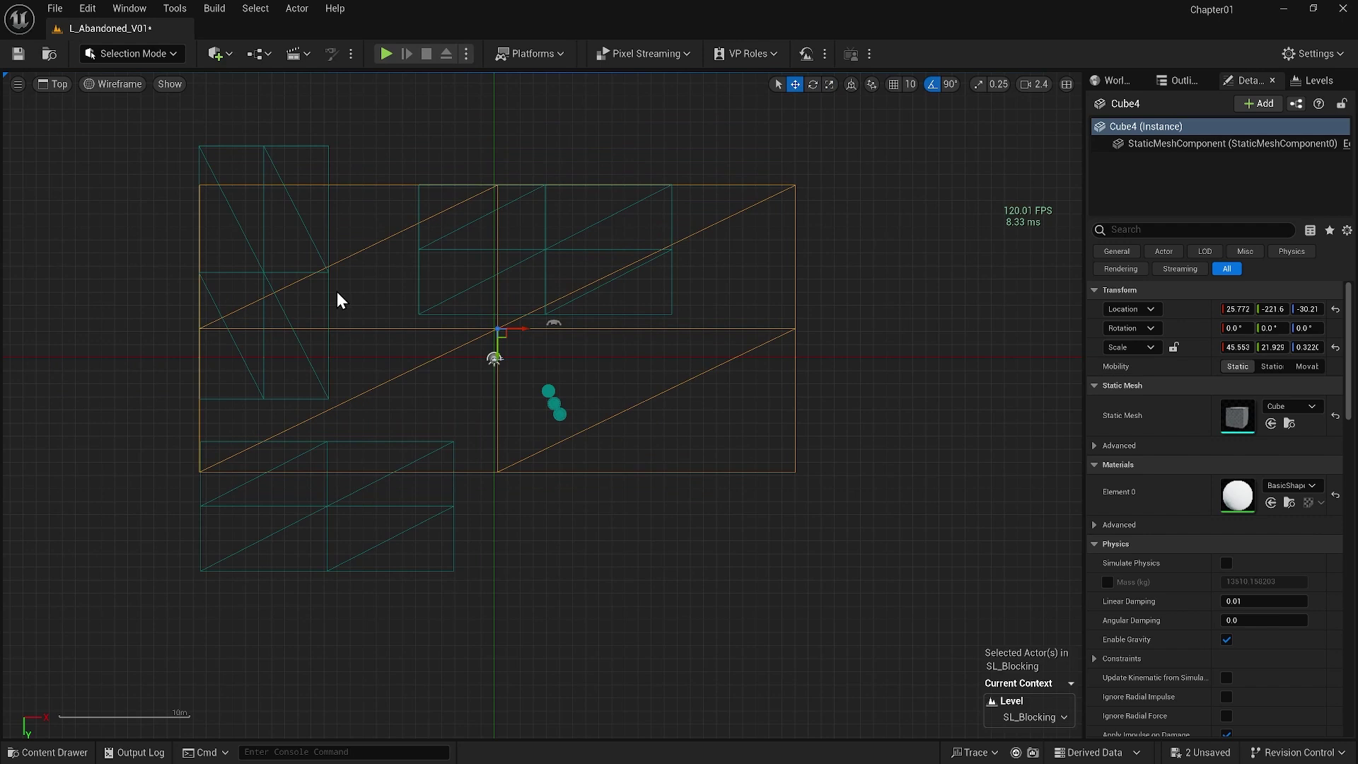
{"action": "left_click", "coordinate": [328, 290]}
- Return to the perspective view and adjust the vertical size of the ground platform and the two side blocks
{"action": "left_click", "coordinate": [53, 83]}
{"action": "left_click", "coordinate": [99, 106]}
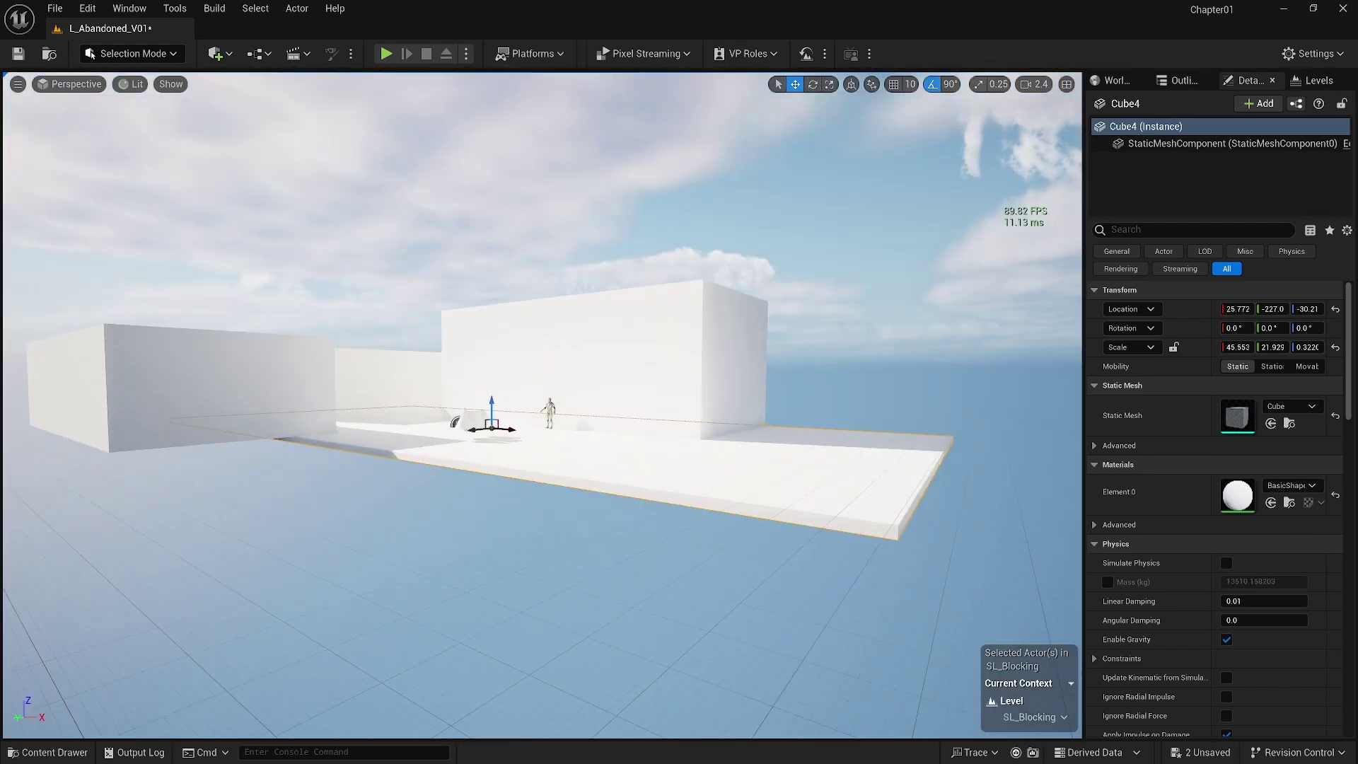
{"action": "left_click_drag", "start_coordinate": [491, 400], "coordinate": [490, 426]}
{"action": "left_click", "coordinate": [564, 370], "text": "shift"}
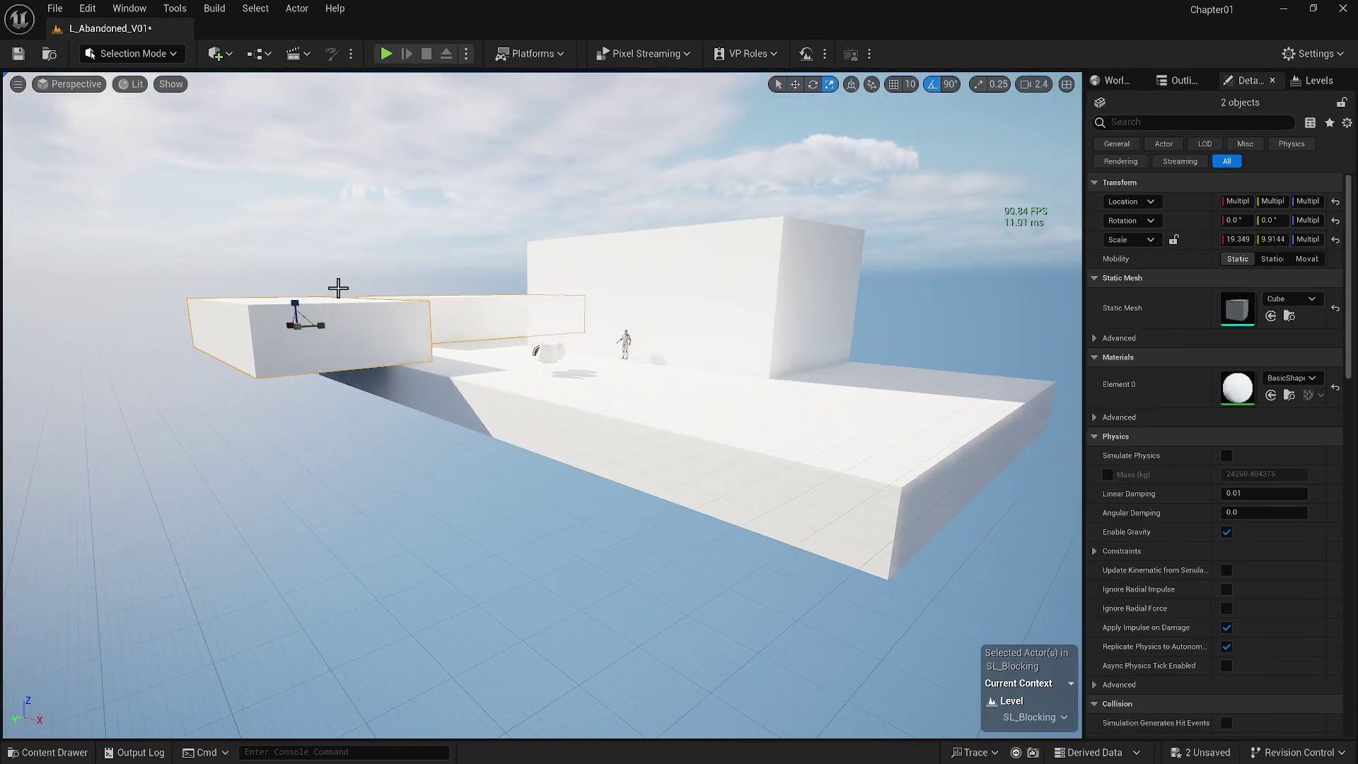
{"action": "left_click", "coordinate": [355, 349]}
{"action": "left_click_drag", "start_coordinate": [294, 295], "coordinate": [294, 324]}
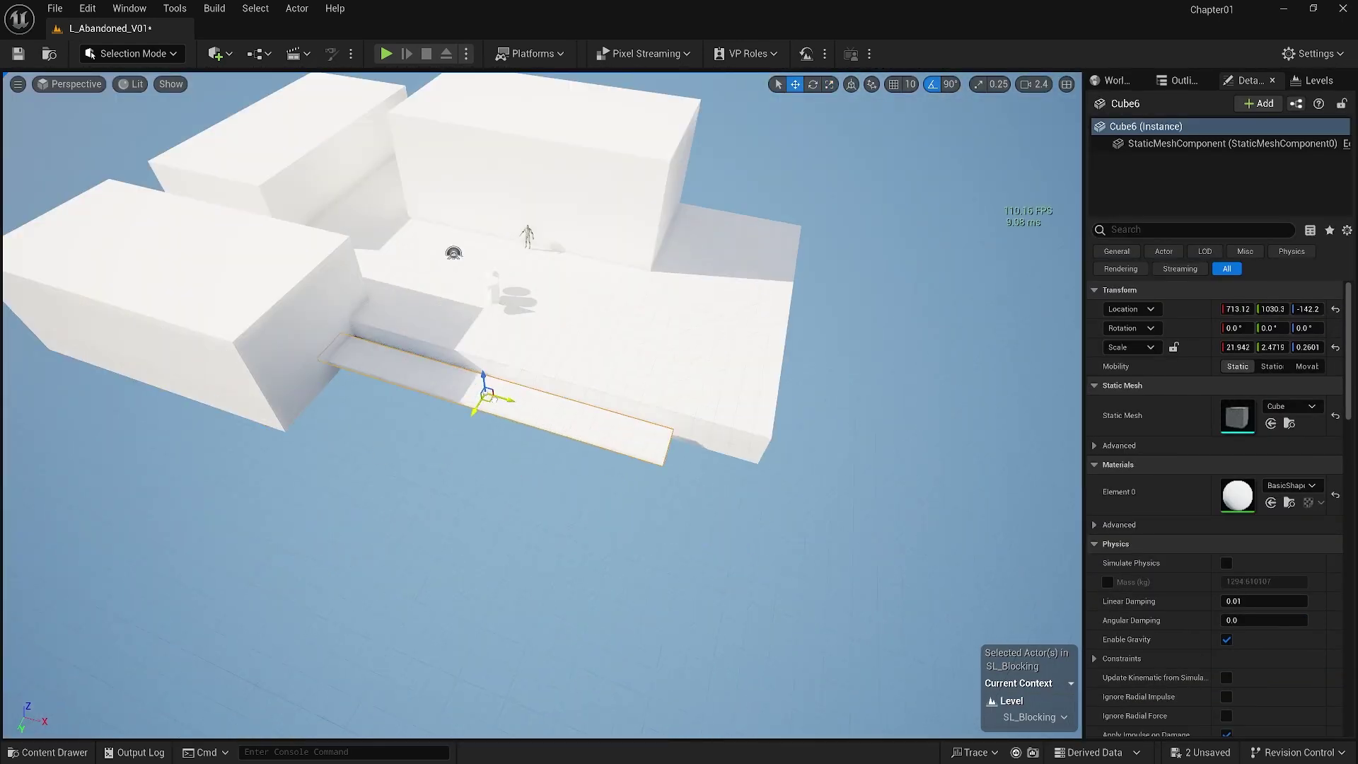
- Duplicate the thin walkway slab, lower the copy beneath it, and enlarge it into a ground plane scaled about 52 × 42 × 0.26
{"action": "left_click_drag", "start_coordinate": [400, 282], "coordinate": [461, 300]}
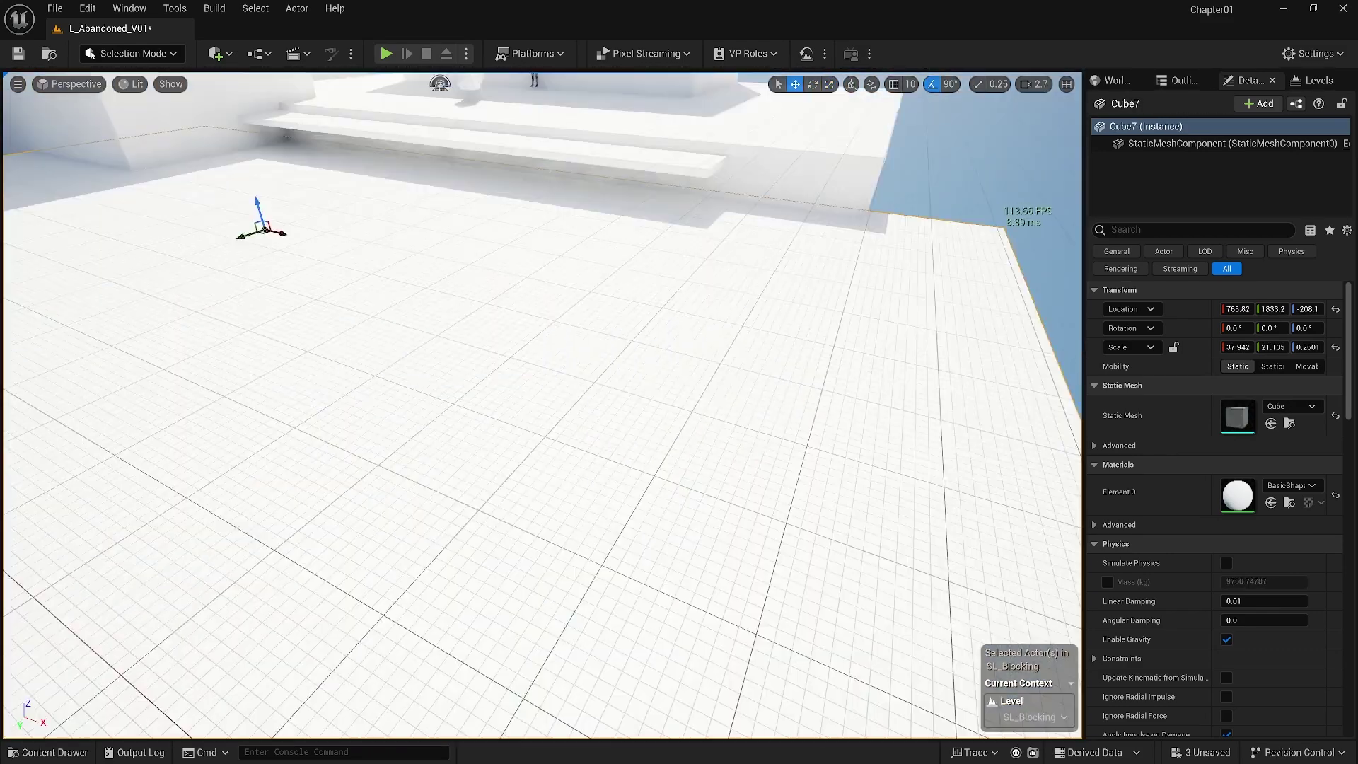
{"action": "key", "text": "r"}
{"action": "key", "text": "w"}
{"action": "left_click_drag", "start_coordinate": [559, 353], "coordinate": [521, 342]}
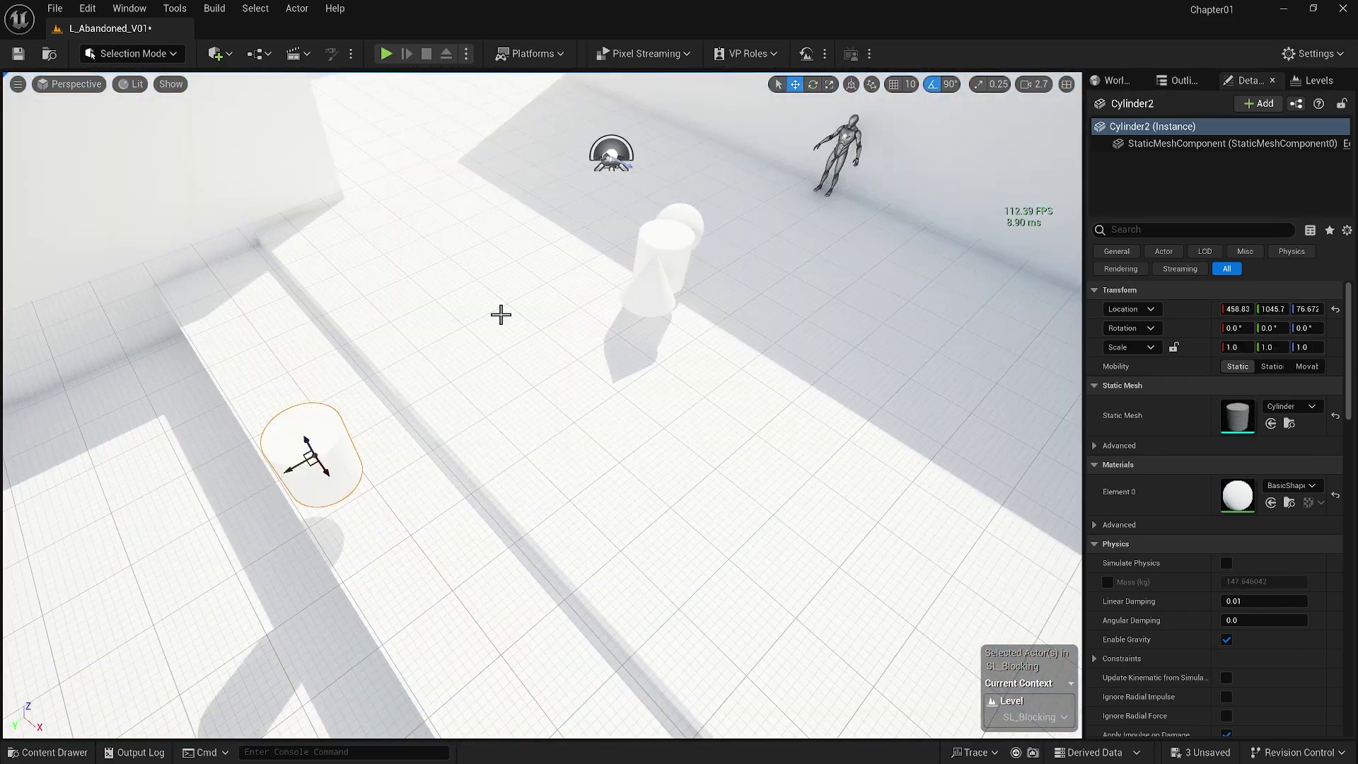
- Scale the cylinder into a slender pillar, place it under the walkway slab, and duplicate it into a row of supports along the slab
{"action": "key", "text": "r"}
{"action": "left_click_drag", "start_coordinate": [440, 376], "coordinate": [435, 304]}
{"action": "key", "text": "w"}
{"action": "left_click_drag", "start_coordinate": [615, 454], "coordinate": [841, 584], "text": "alt"}
{"action": "key", "text": "Escape"}
{"action": "right_click_drag", "start_coordinate": [842, 584], "coordinate": [557, 421]}
{"action": "left_click", "coordinate": [491, 497]}
{"action": "left_click_drag", "start_coordinate": [487, 478], "coordinate": [707, 445]}
{"action": "right_click_drag", "start_coordinate": [707, 445], "coordinate": [424, 397]}
- Scale the cone beside the main building block up into a large mountain shape
{"action": "key", "text": "r"}
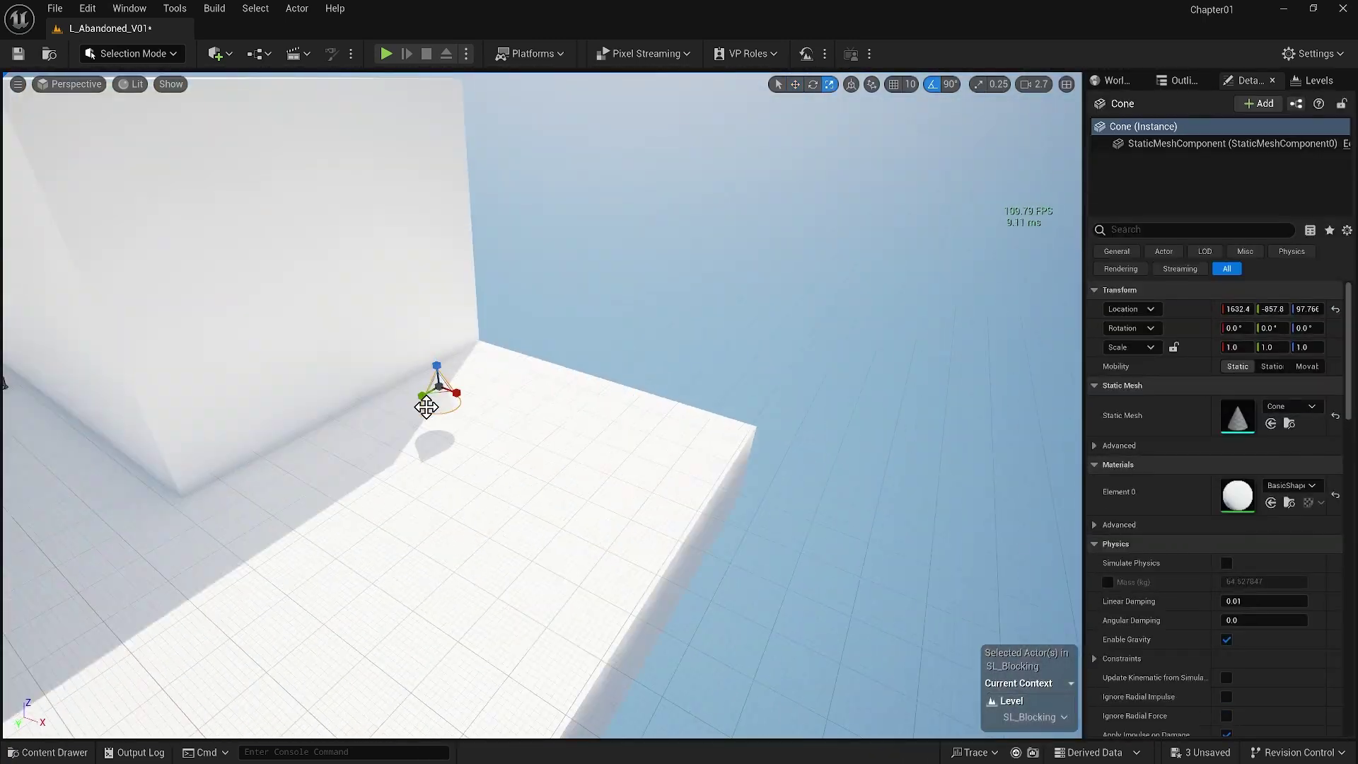
{"action": "left_click_drag", "start_coordinate": [424, 397], "coordinate": [400, 417]}
{"action": "right_click_drag", "start_coordinate": [400, 418], "coordinate": [549, 316]}
{"action": "left_click_drag", "start_coordinate": [548, 316], "coordinate": [530, 333]}
{"action": "right_click_drag", "start_coordinate": [530, 333], "coordinate": [545, 309]}
{"action": "left_click_drag", "start_coordinate": [545, 309], "coordinate": [636, 332]}
{"action": "right_click_drag", "start_coordinate": [636, 332], "coordinate": [622, 382]}
- Duplicate the mountain cone twice and place and scale the mountains behind and beside the building blocks, then select the ground slab
{"action": "key", "text": "w"}
{"action": "left_click_drag", "start_coordinate": [622, 381], "coordinate": [750, 365]}
{"action": "right_click_drag", "start_coordinate": [749, 366], "coordinate": [563, 333]}
{"action": "left_click_drag", "start_coordinate": [563, 333], "coordinate": [601, 319]}
{"action": "key", "text": "r"}
{"action": "right_click_drag", "start_coordinate": [601, 318], "coordinate": [691, 297]}
{"action": "key", "text": "w"}
{"action": "left_click_drag", "start_coordinate": [749, 418], "coordinate": [636, 368], "text": "alt"}
{"action": "key", "text": "e"}
{"action": "key", "text": "w"}
{"action": "right_click_drag", "start_coordinate": [636, 367], "coordinate": [406, 505]}
{"action": "scroll", "coordinate": [405, 505], "scroll_direction": "up", "scroll_amount": 3}
{"action": "left_click", "coordinate": [405, 505]}
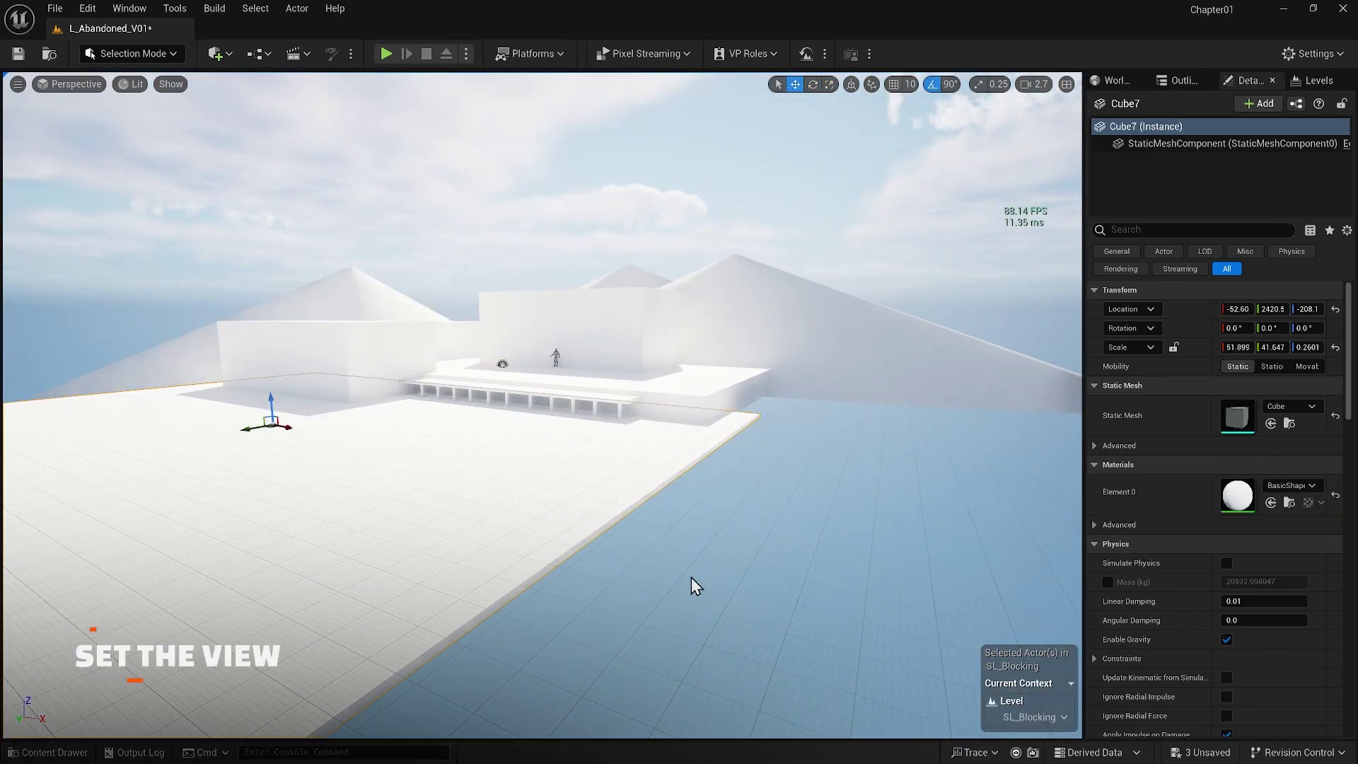
- Deselect the ground slab and rotate the sun so its light falls across the front of the building blocks
{"action": "left_click", "coordinate": [693, 577]}
{"action": "scroll", "coordinate": [581, 390], "scroll_direction": "up", "scroll_amount": 2}
{"action": "right_click_drag", "start_coordinate": [580, 390], "coordinate": [544, 437]}
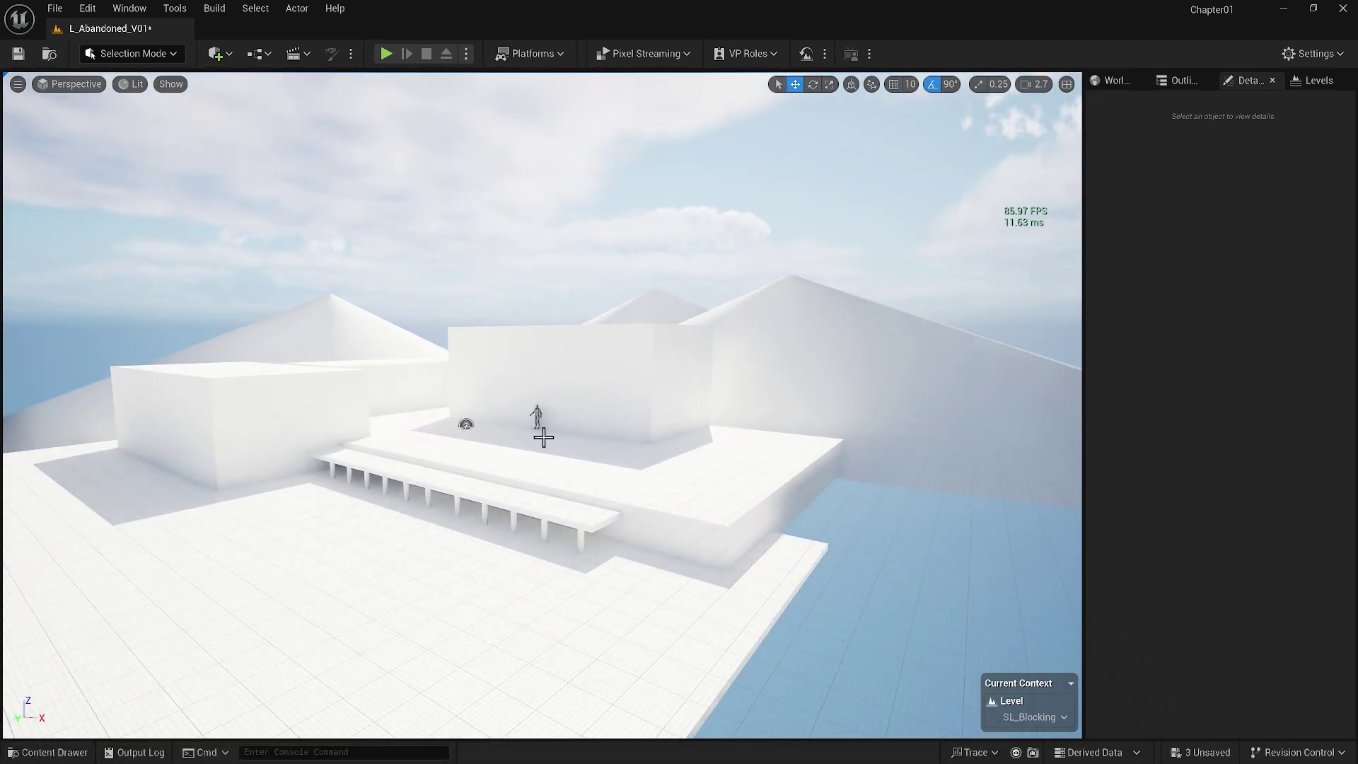
{"action": "key", "text": "ctrl+l"}
{"action": "key", "text": "ctrl+l"}
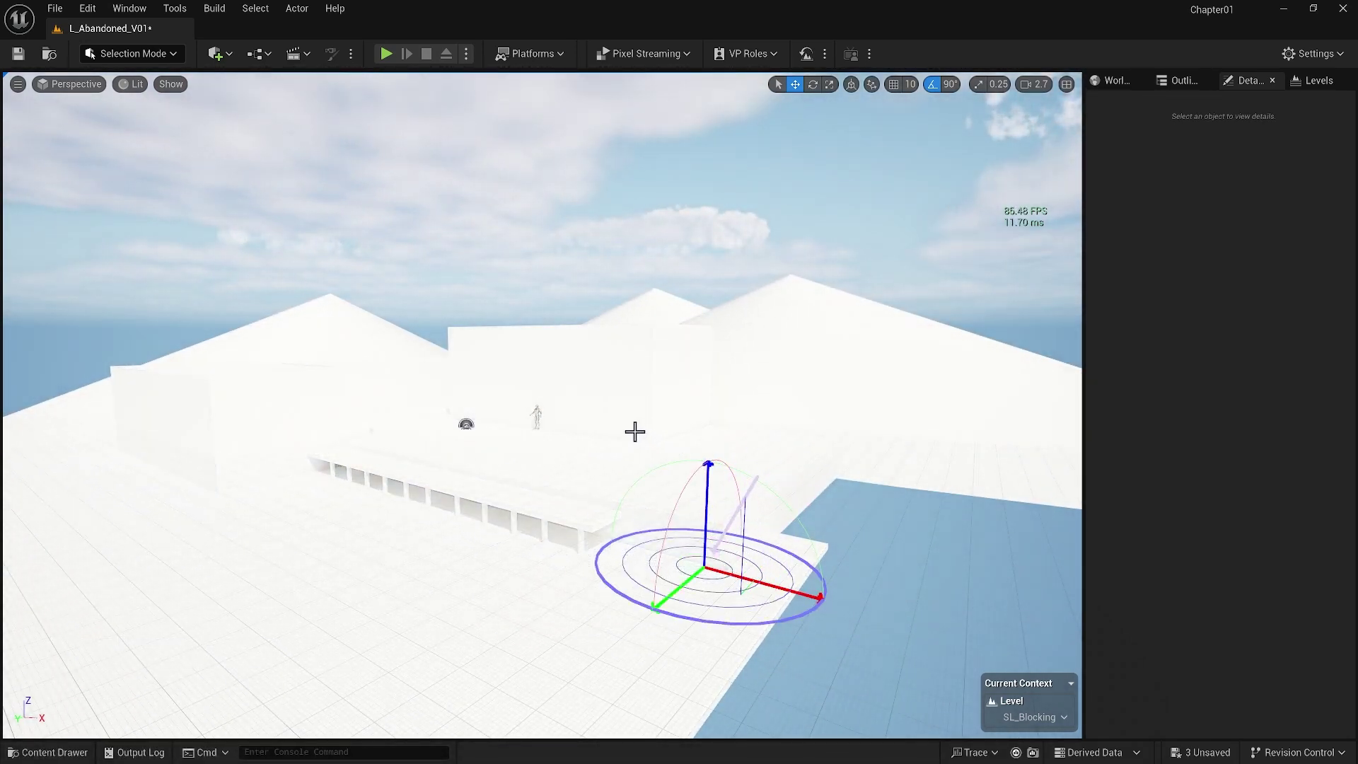
{"action": "key", "text": "ctrl+l"}
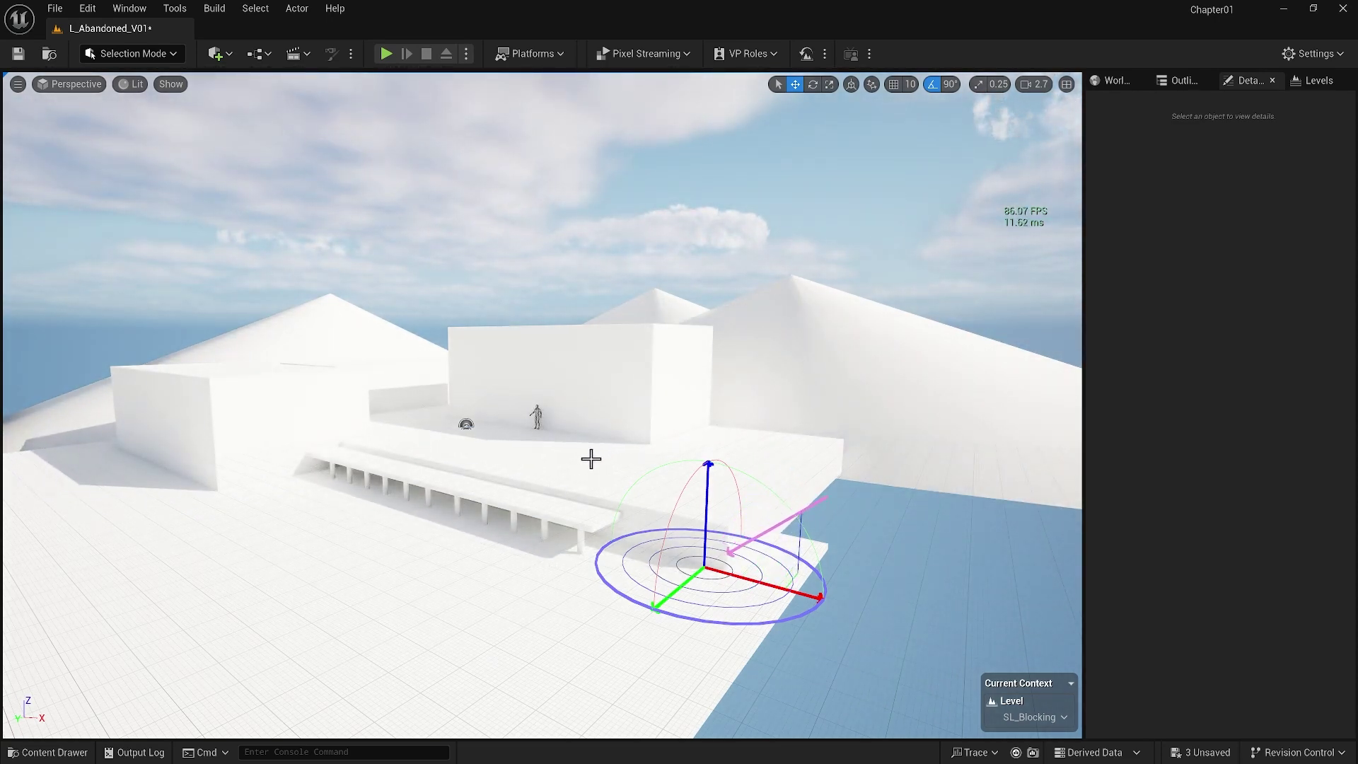
- Frame the buildings with the mountains behind, save this view as bookmark 1, and recall it after moving away
{"action": "mouse_move", "coordinate": [412, 312]}
{"action": "right_mouse_down"}
{"action": "mouse_move", "coordinate": [473, 312]}
{"action": "mouse_move", "coordinate": [412, 312]}
{"action": "right_mouse_up"}
{"action": "right_click_drag", "start_coordinate": [424, 265], "coordinate": [400, 265]}
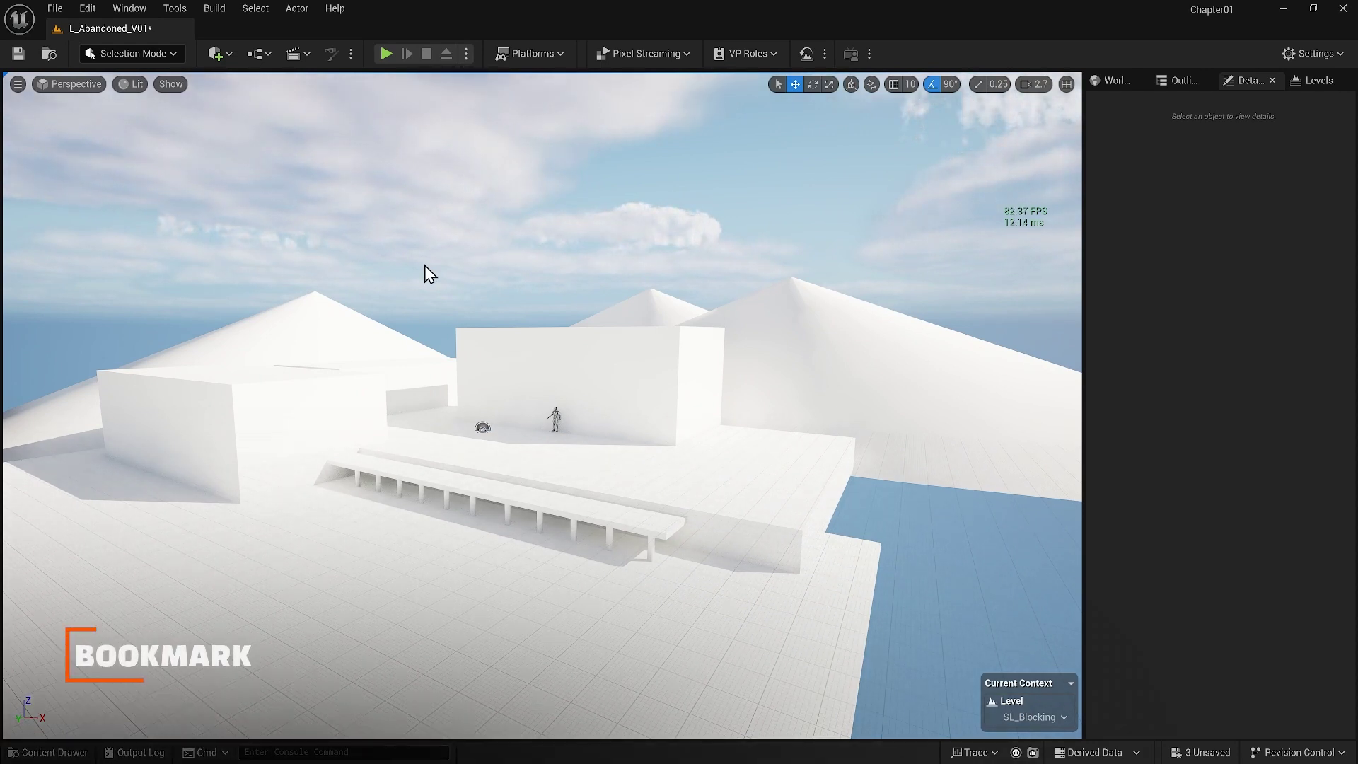
{"action": "key", "text": "ctrl+1"}
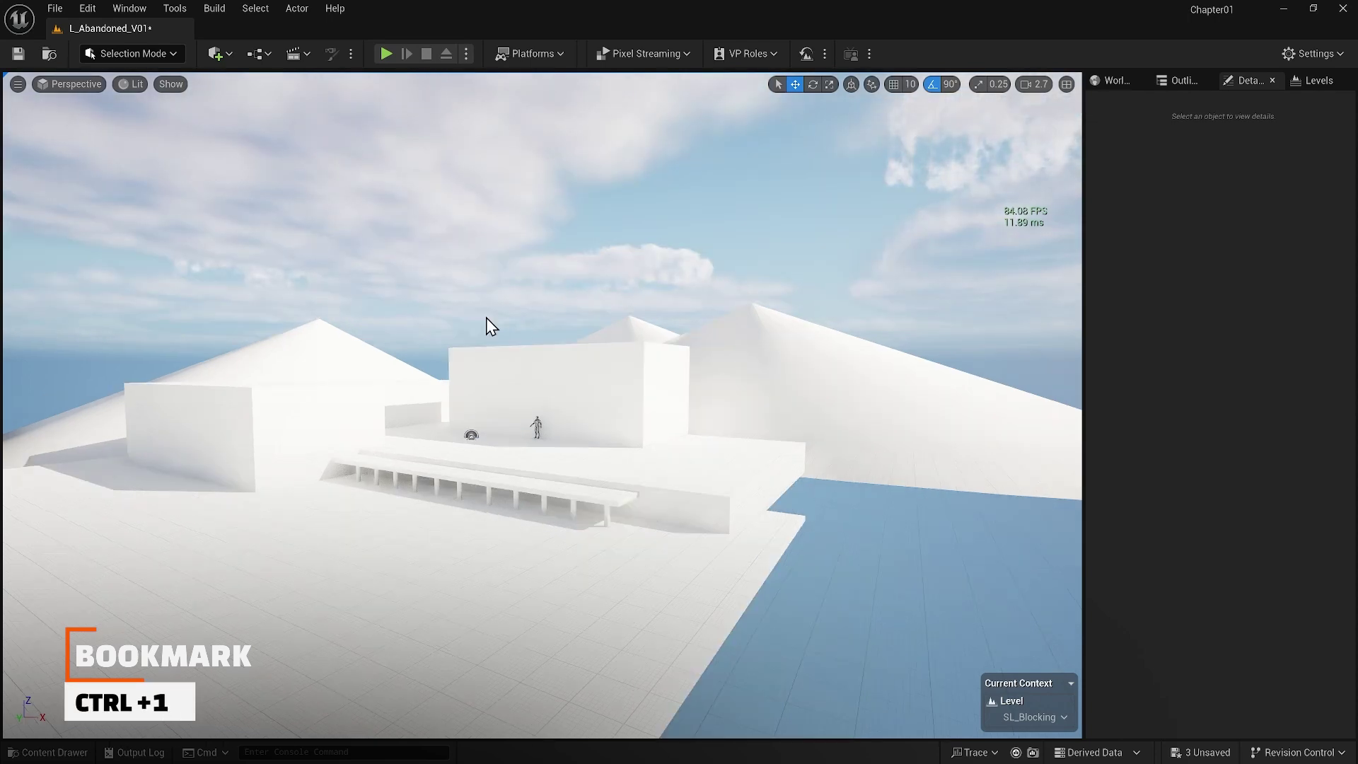
{"action": "key", "text": "ctrl+1"}
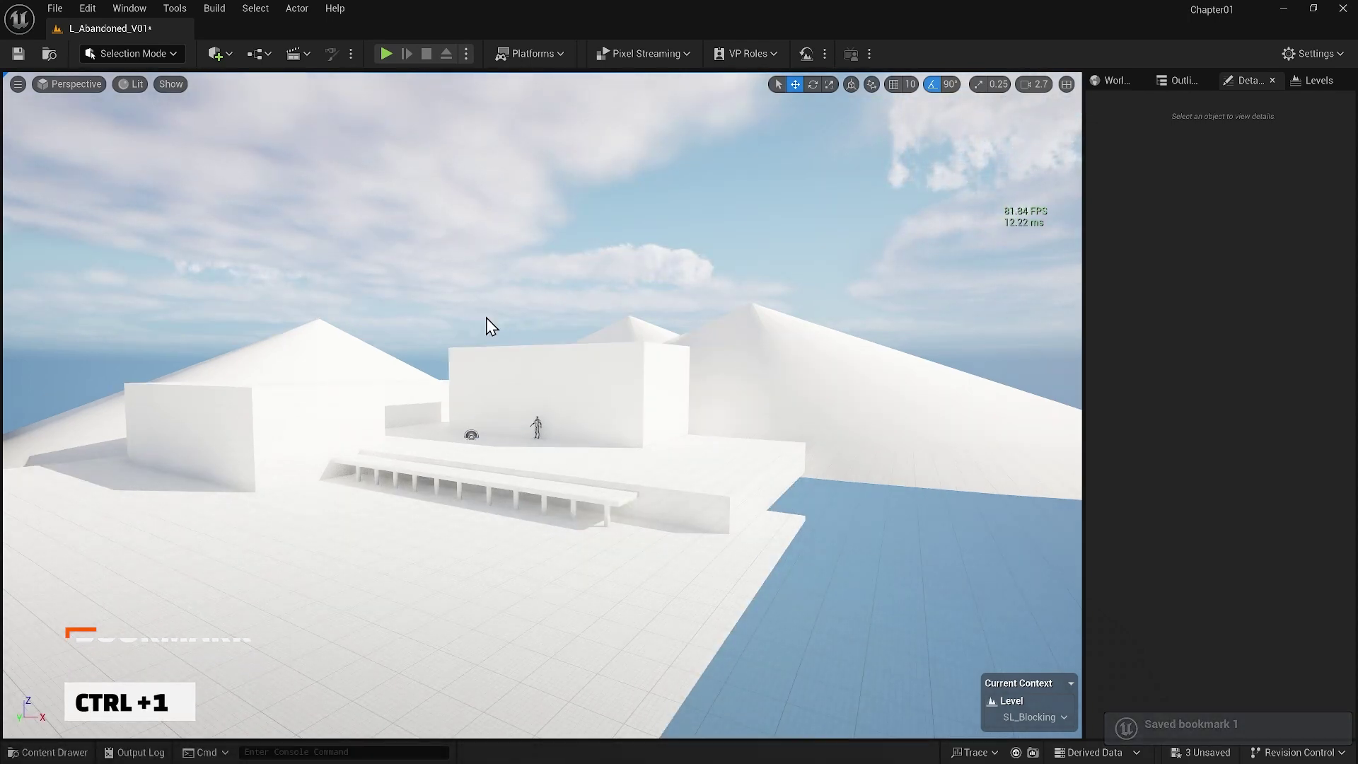
{"action": "key", "text": "1"}
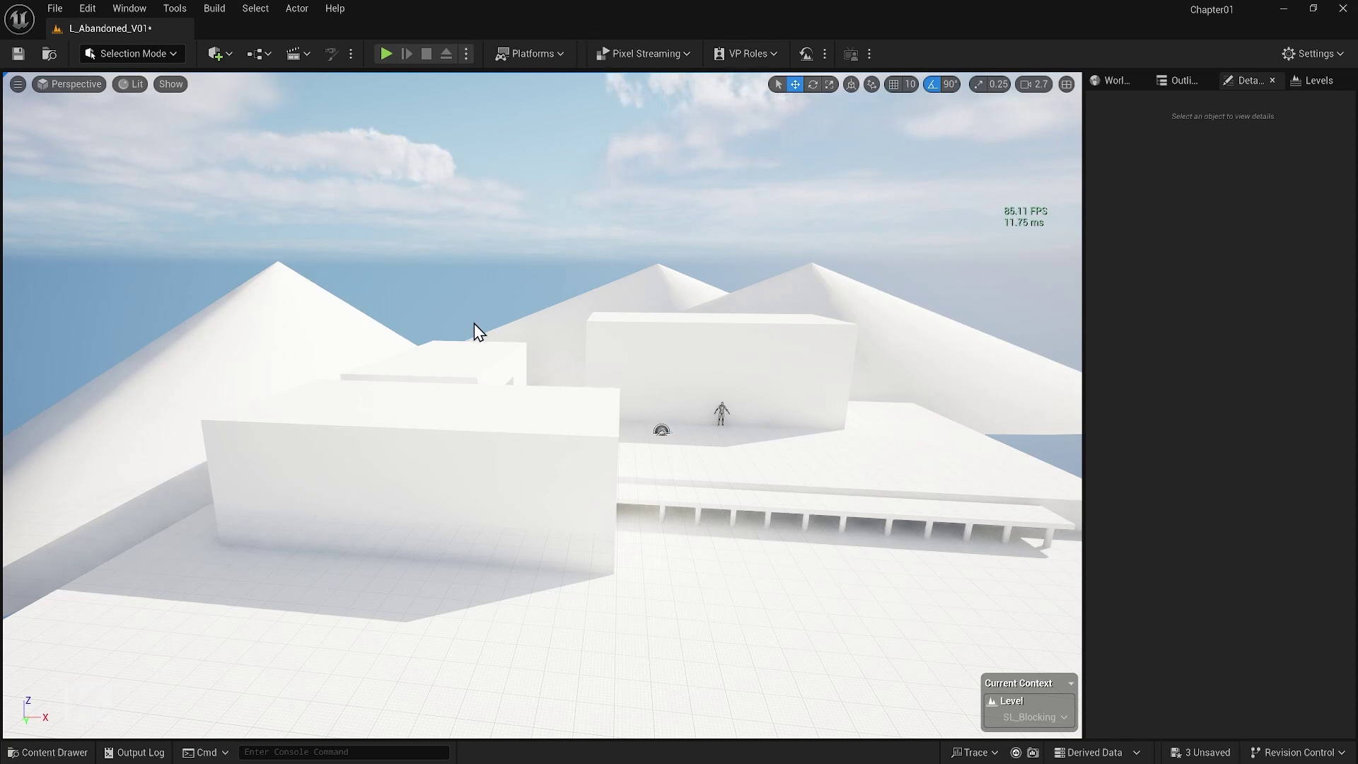
{"action": "key", "text": "1"}
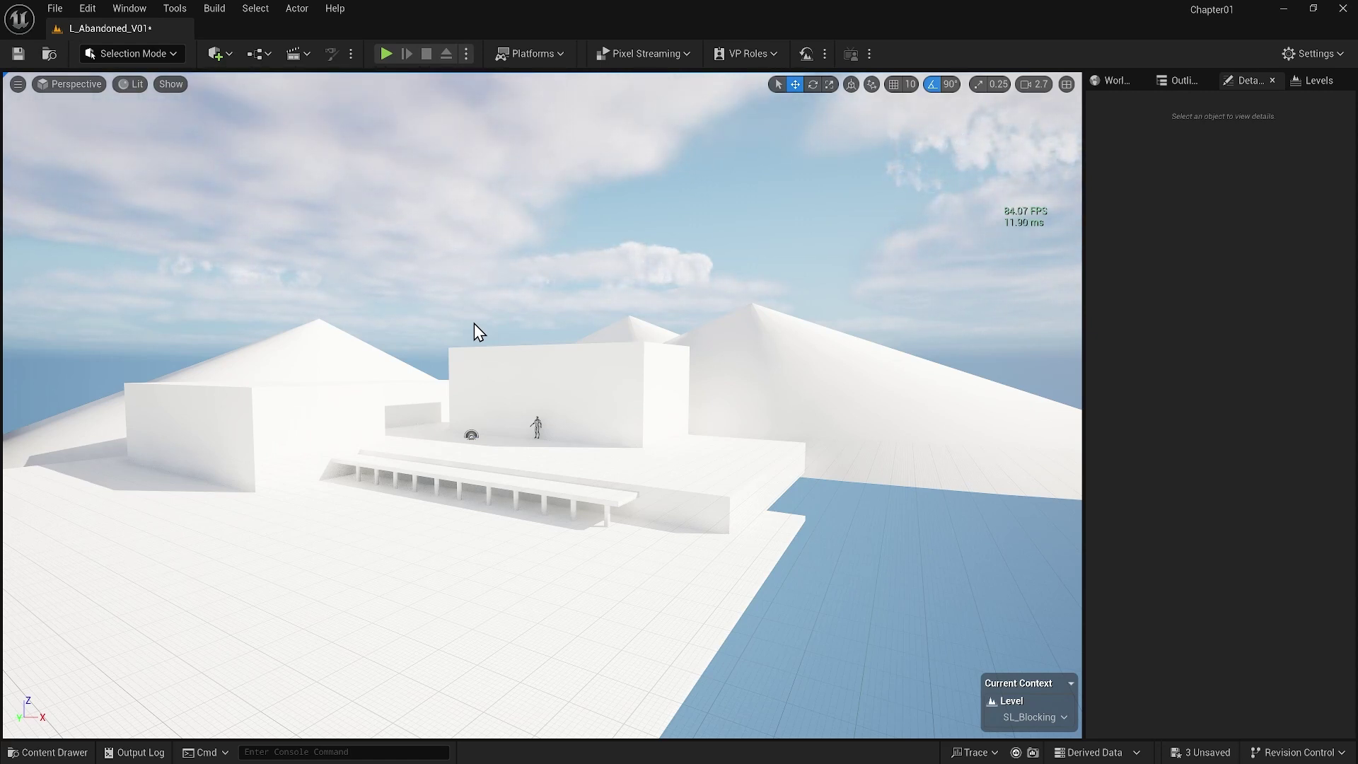
- Save a closer view of the walkway and main building as bookmark 2, and switch between both bookmarks, ending on bookmark 1
{"action": "scroll", "coordinate": [424, 406], "scroll_direction": "up", "scroll_amount": 6}
{"action": "right_click_drag", "start_coordinate": [449, 387], "coordinate": [368, 424]}
{"action": "key", "text": "ctrl+2"}
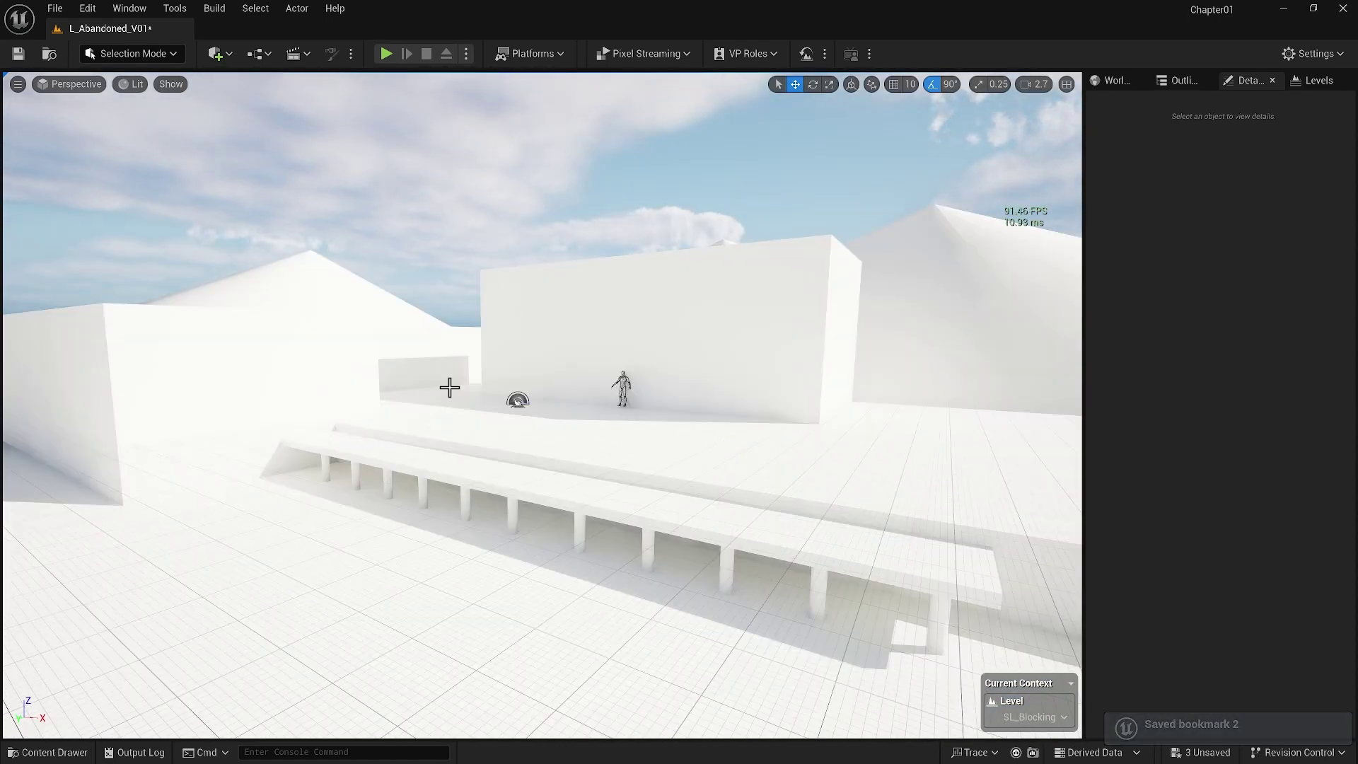
{"action": "key", "text": "1"}
{"action": "key", "text": "2"}
{"action": "key", "text": "1"}
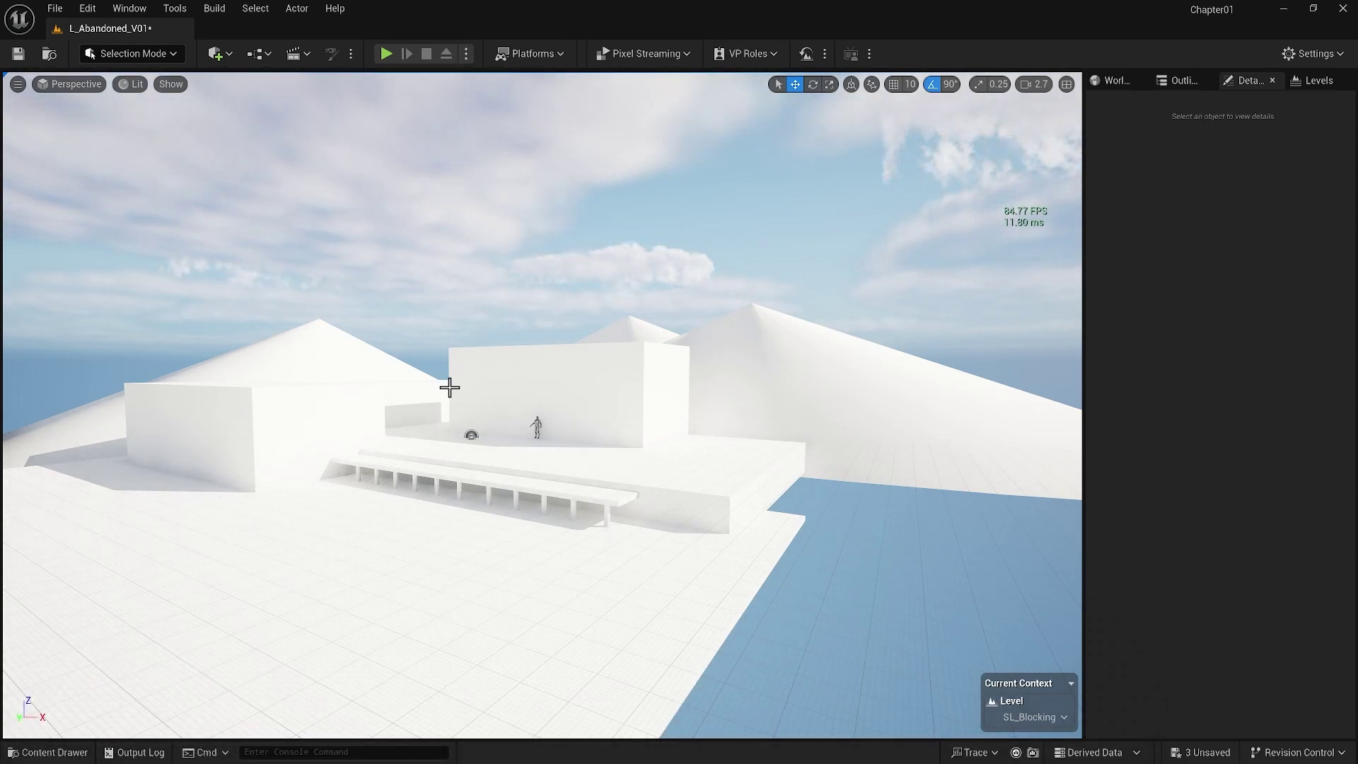
- Make the persistent level current and create a Cine Camera Actor from the present view
{"action": "left_click", "coordinate": [1317, 80]}
{"action": "left_click", "coordinate": [1163, 141]}
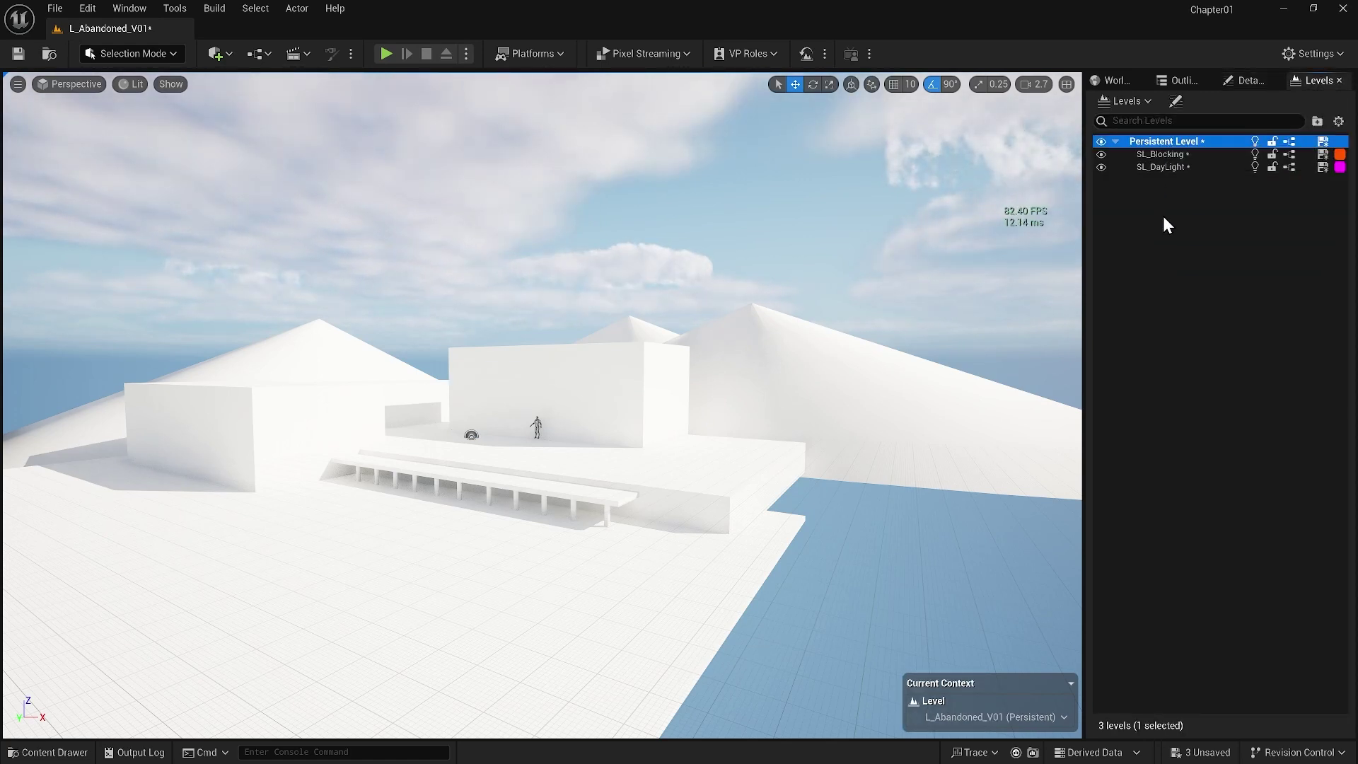
{"action": "left_click", "coordinate": [17, 84]}
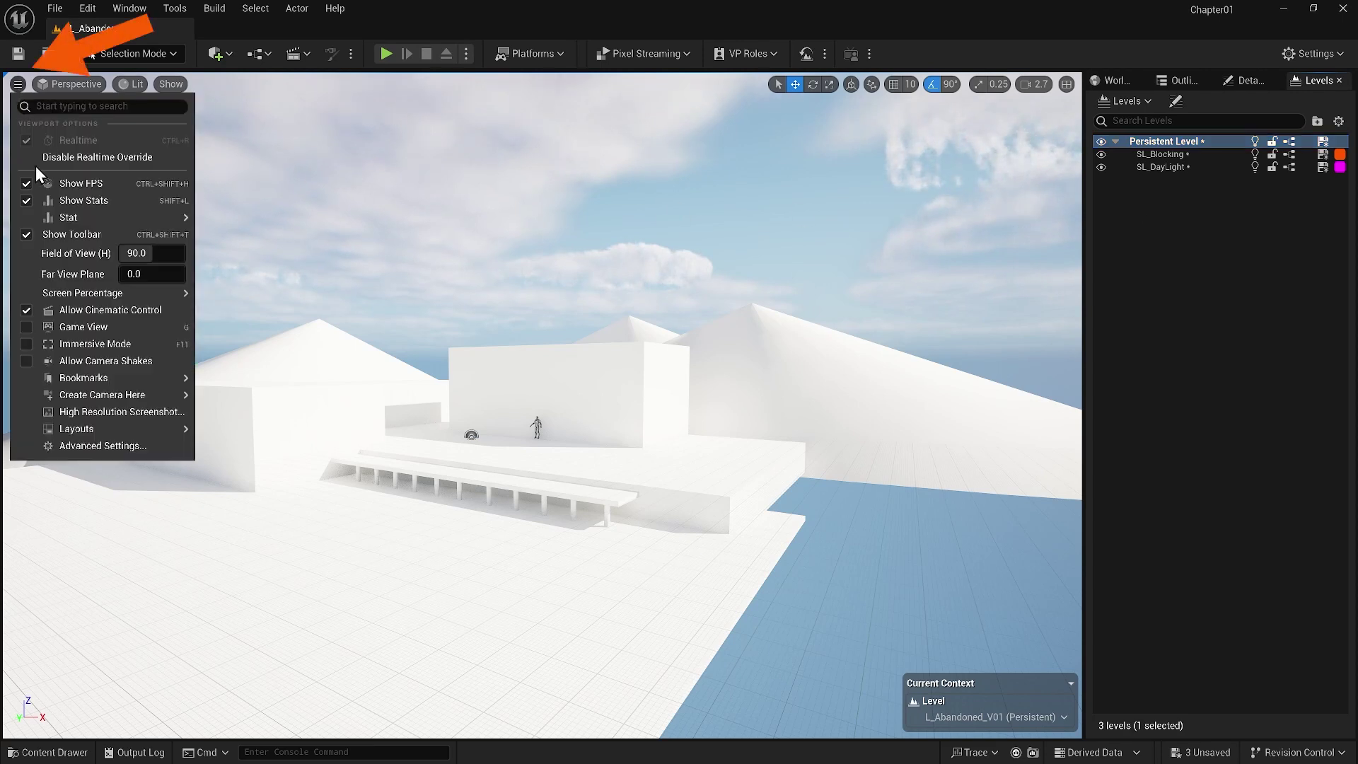
{"action": "mouse_move", "coordinate": [108, 395]}
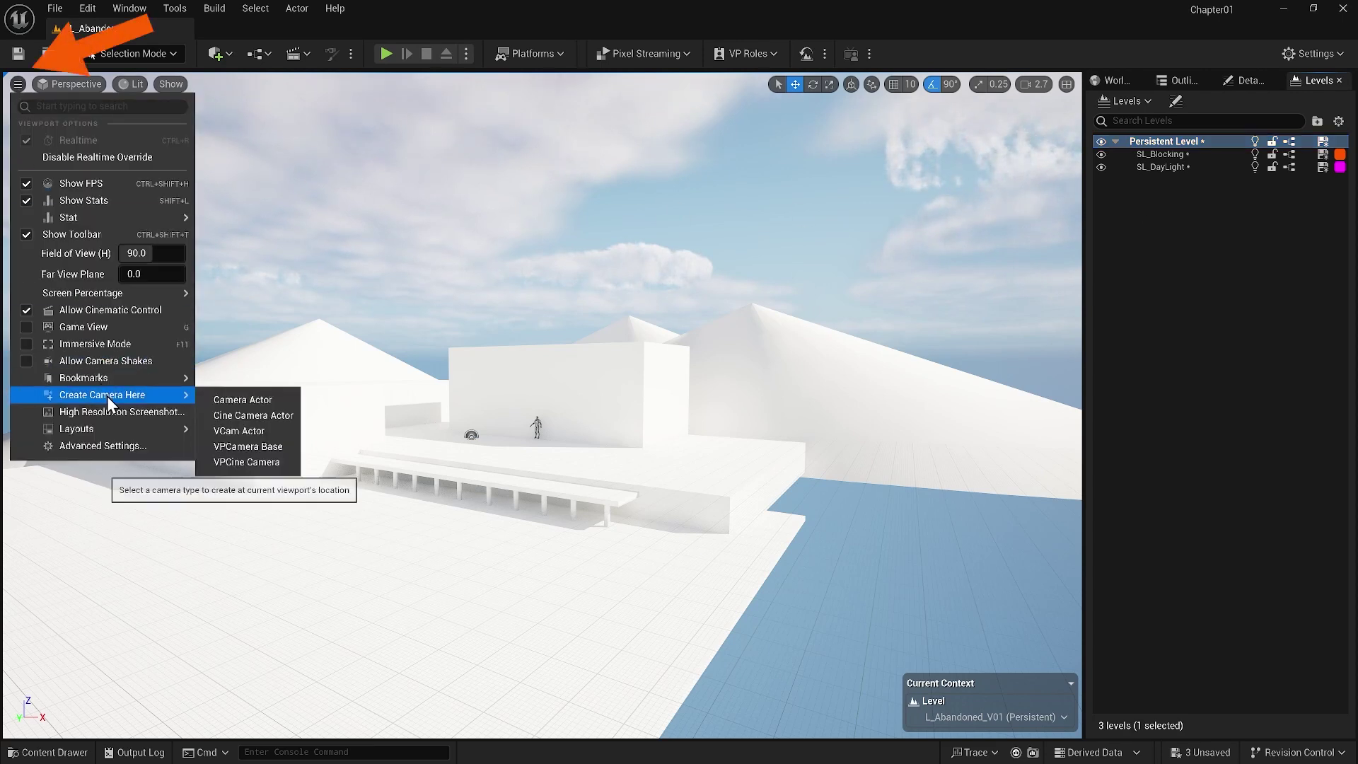
{"action": "left_click", "coordinate": [236, 415]}
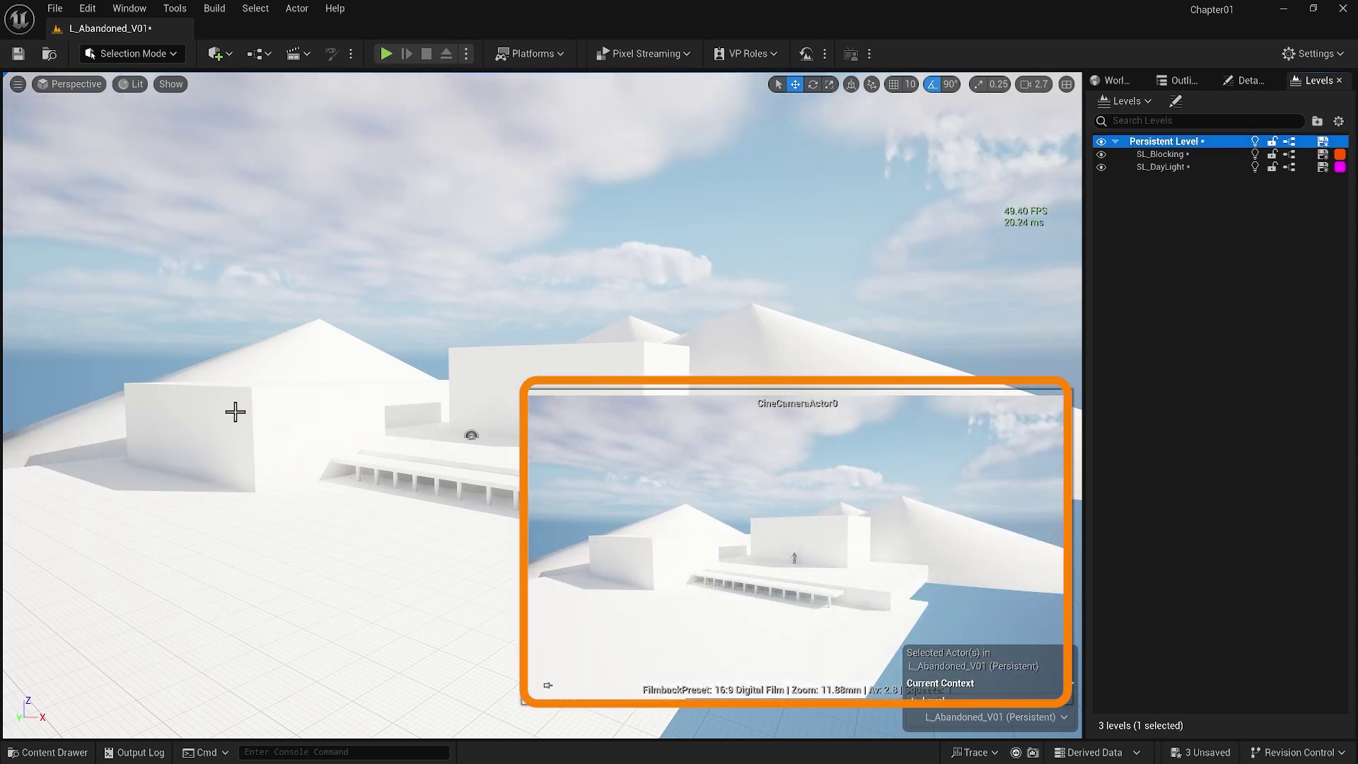
- Find the new cine camera in the scene's actor list, reselect it, and pin its preview
{"action": "left_click", "coordinate": [1177, 80]}
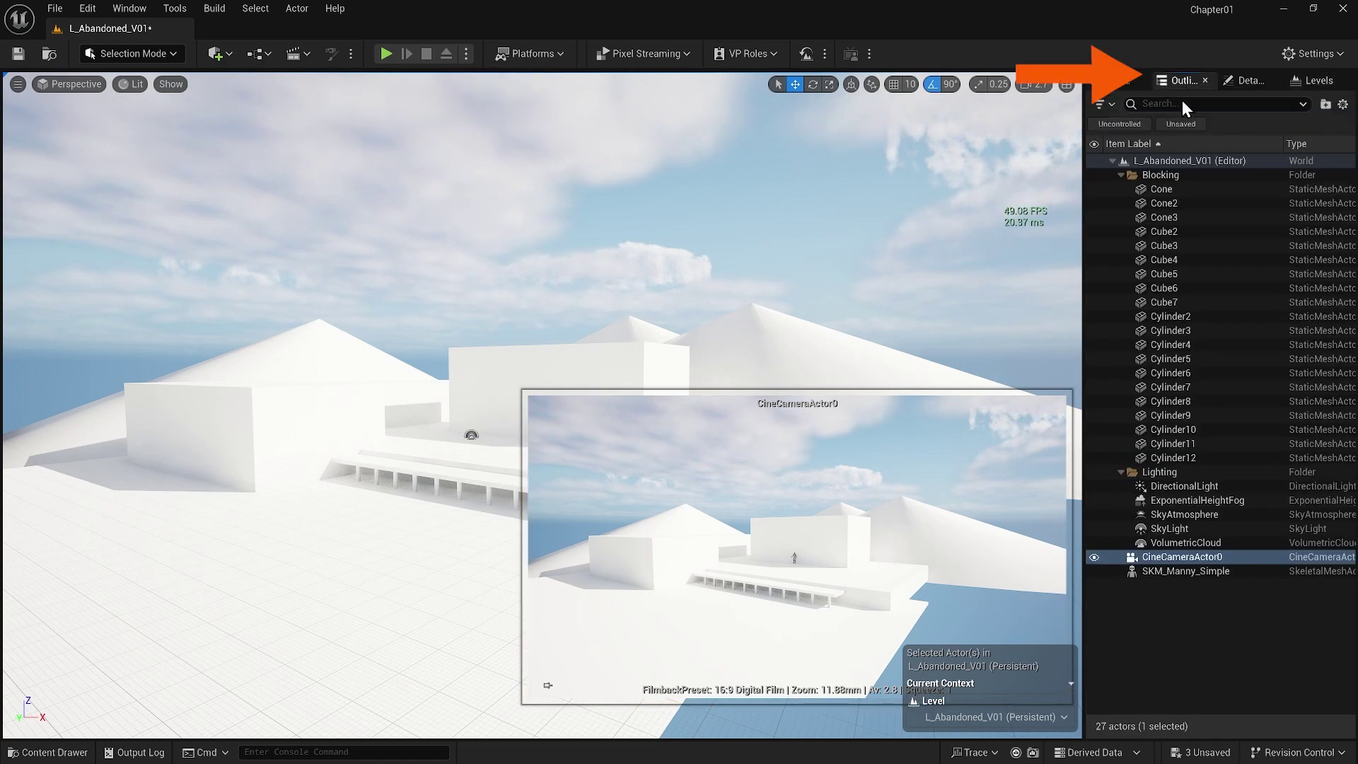
{"action": "left_click", "coordinate": [1156, 631]}
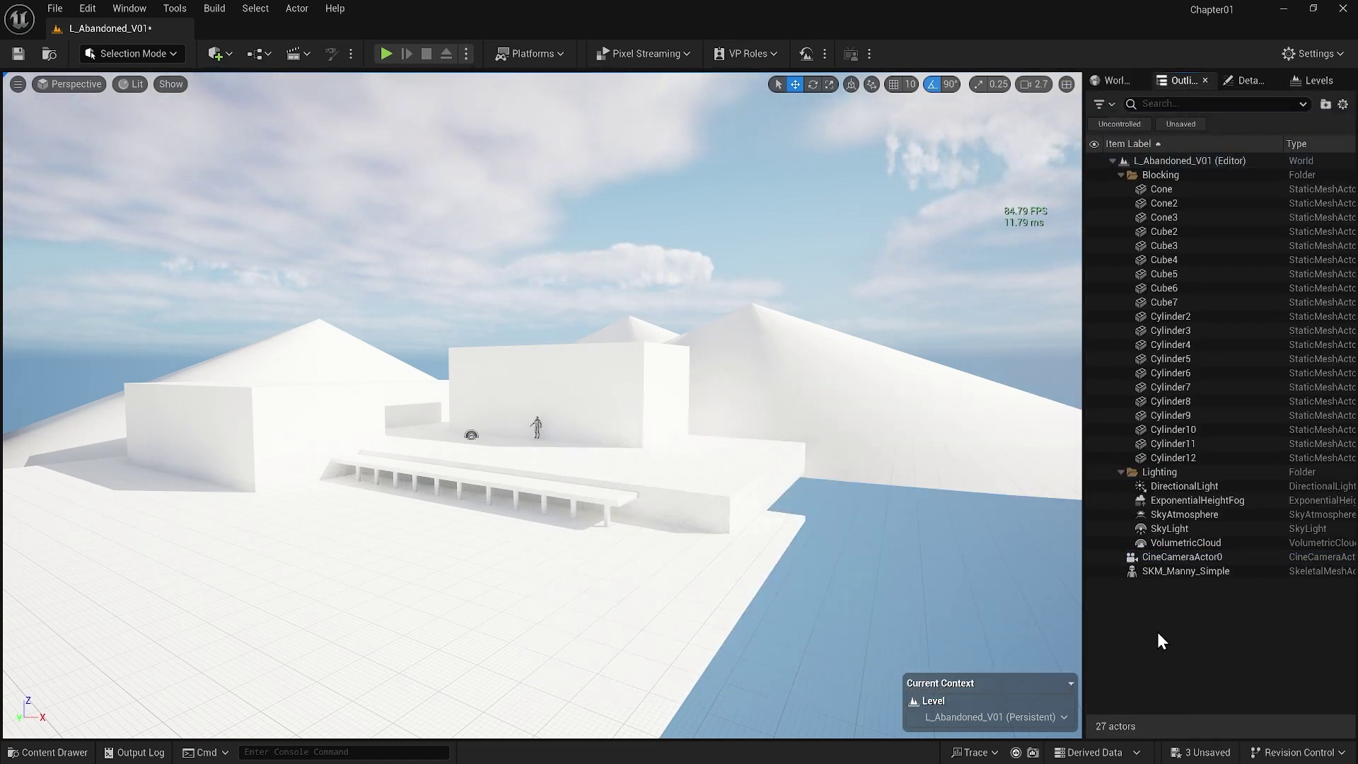
{"action": "left_click", "coordinate": [1167, 554]}
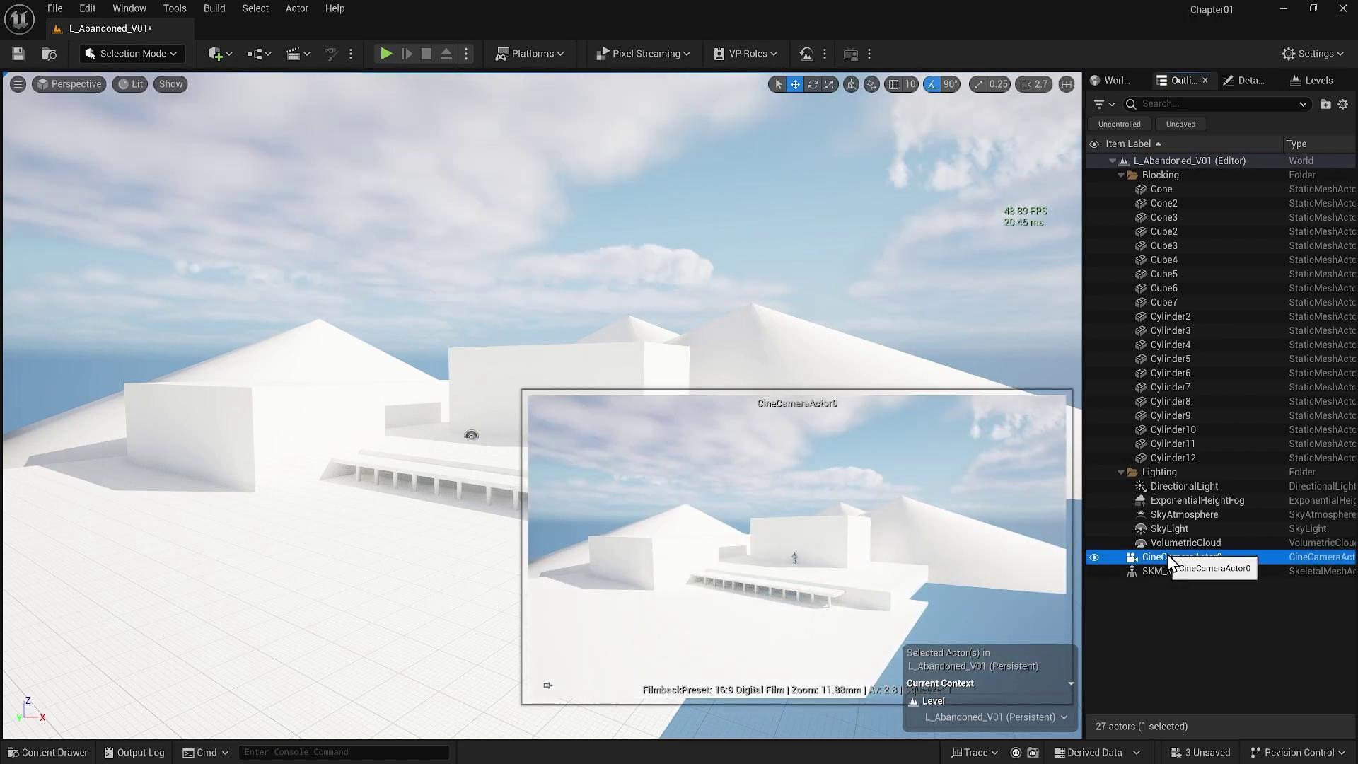
{"action": "left_click", "coordinate": [544, 686]}
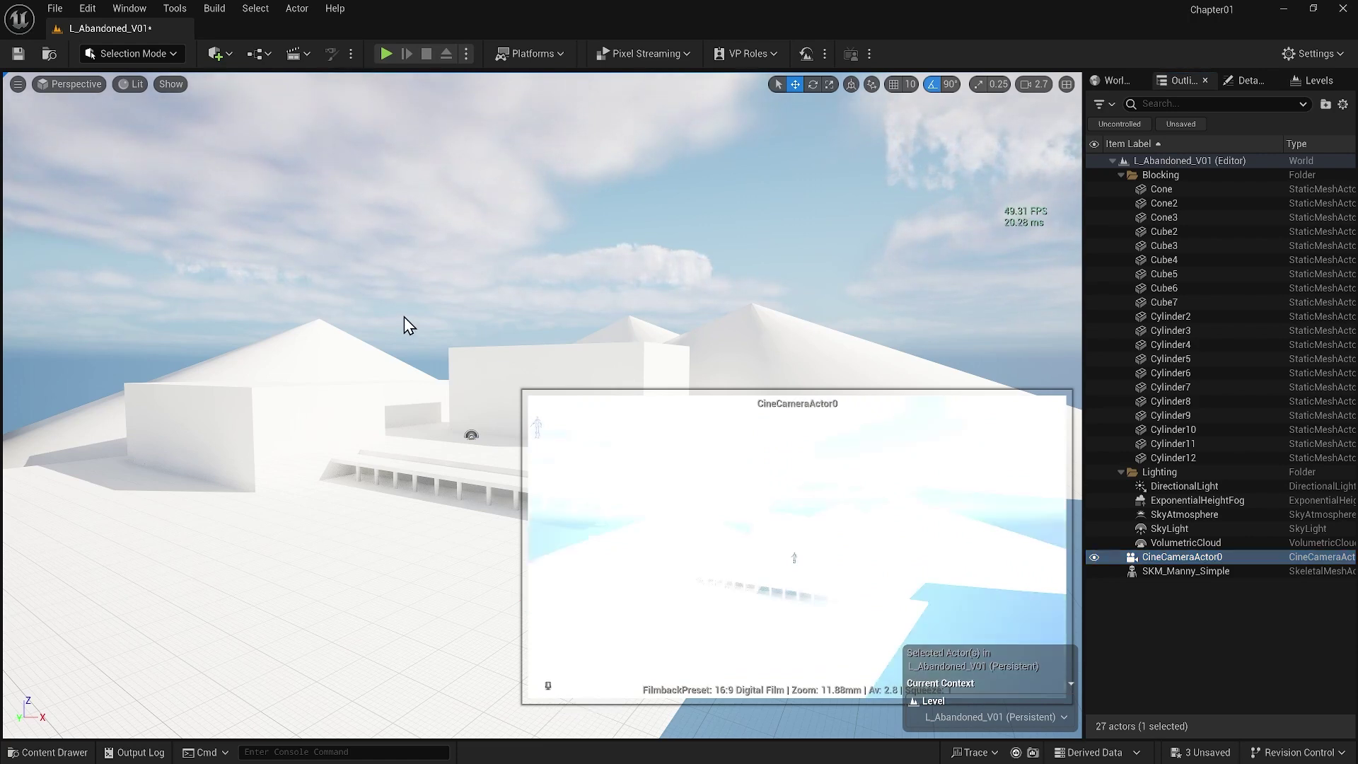
- Try moving around the scene with the camera preview pinned, and undo the trial move
{"action": "right_click_drag", "start_coordinate": [467, 382], "coordinate": [495, 382]}
{"action": "key", "text": "w"}
{"action": "mouse_move", "coordinate": [455, 313]}
{"action": "right_mouse_down"}
{"action": "mouse_move", "coordinate": [495, 347]}
{"action": "mouse_move", "coordinate": [455, 313]}
{"action": "right_mouse_up"}
{"action": "left_click", "coordinate": [455, 313]}
{"action": "left_click_drag", "start_coordinate": [552, 296], "coordinate": [549, 241]}
{"action": "key", "text": "ctrl+z"}
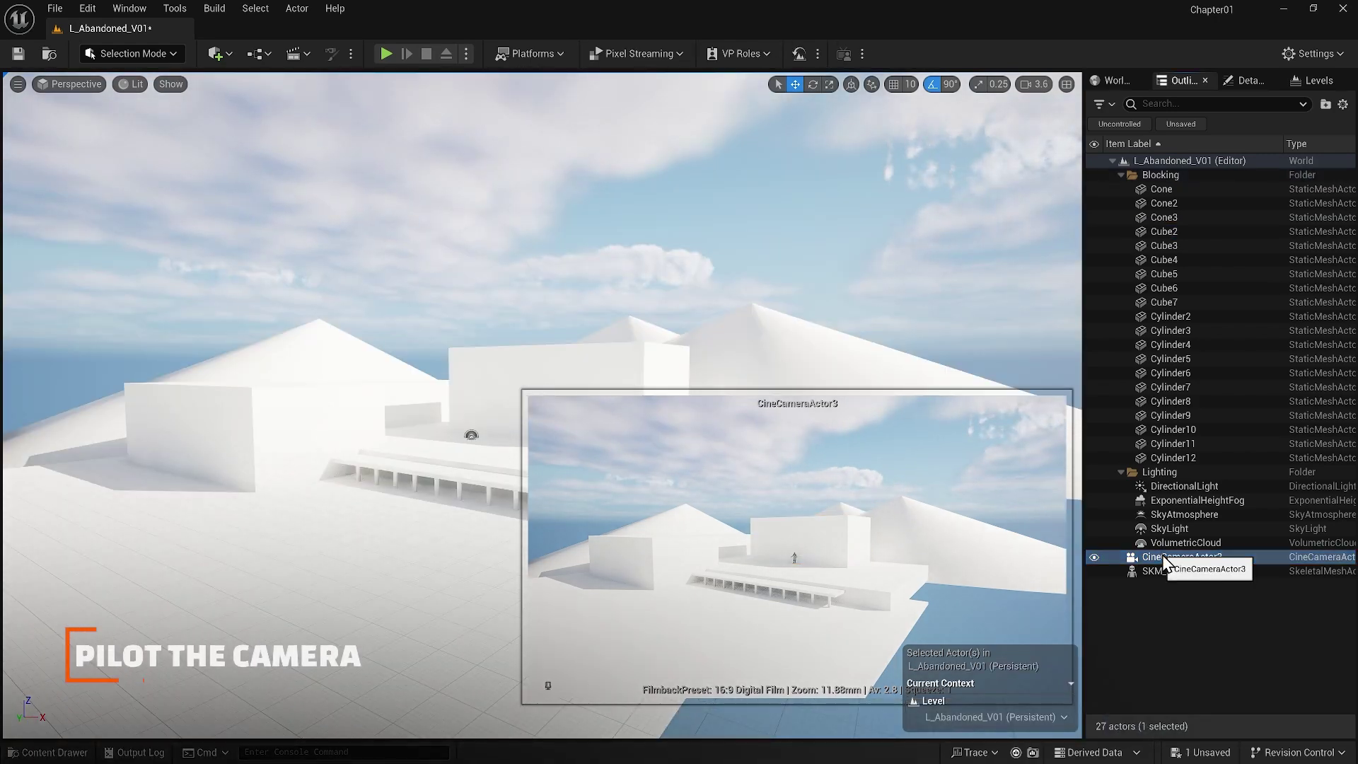
- Pilot CineCameraActor3, reframe it closer to the walkway and main building, and stop piloting
{"action": "right_click", "coordinate": [1161, 555]}
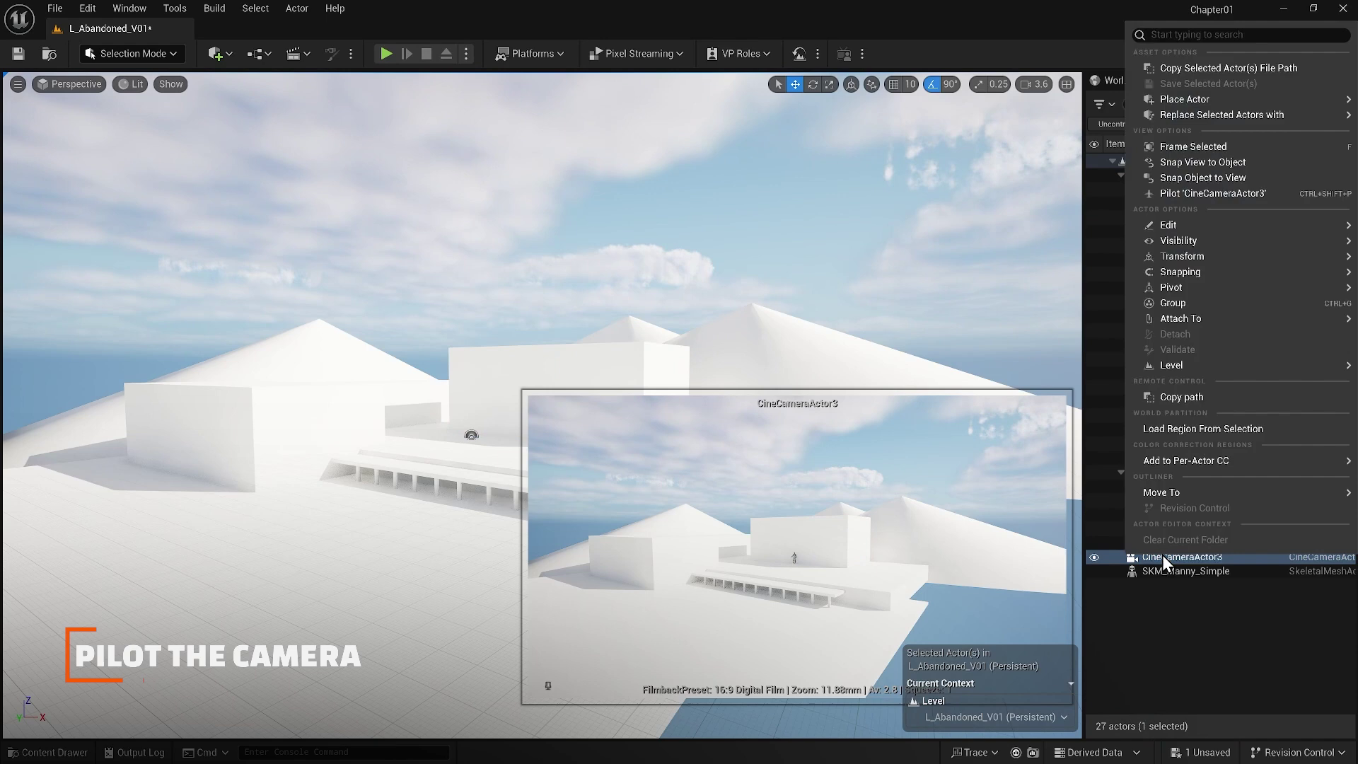
{"action": "left_click", "coordinate": [1186, 191]}
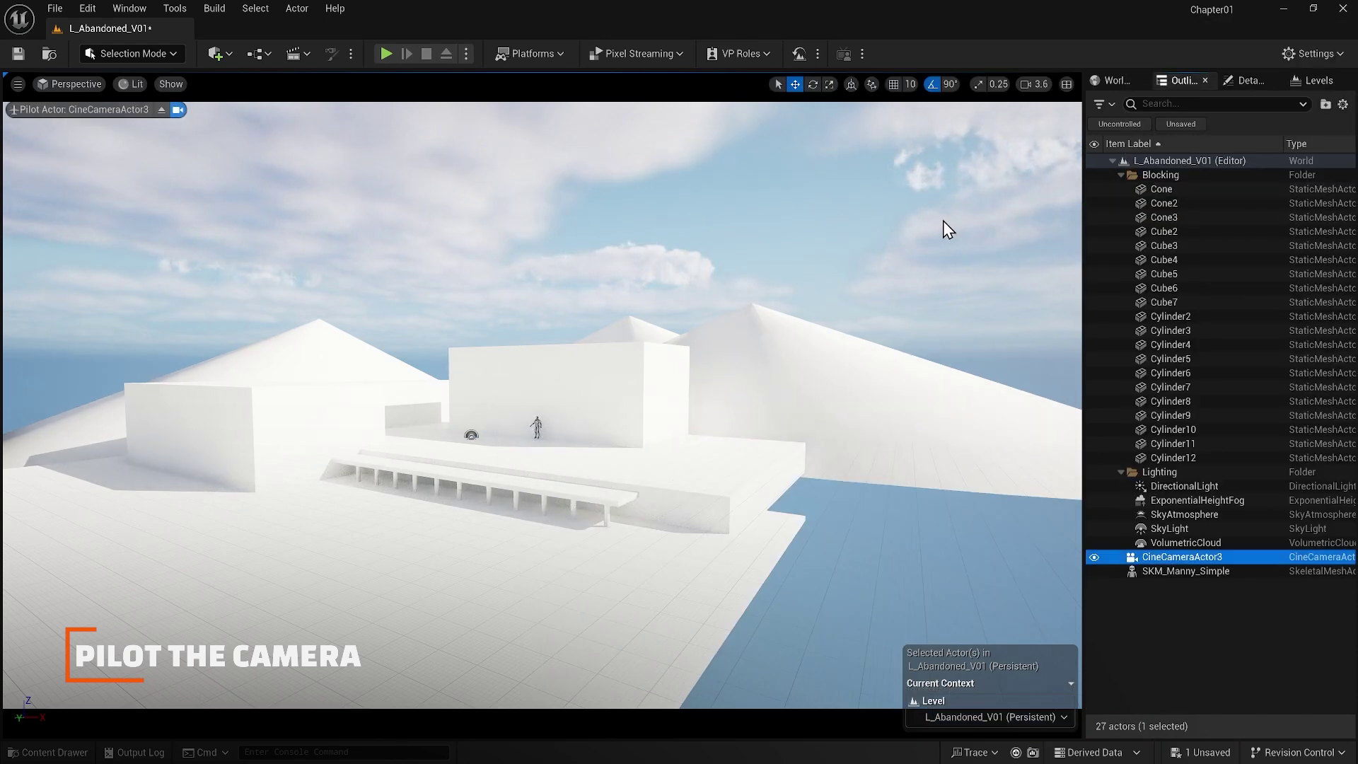
{"action": "key", "text": "a"}
{"action": "right_click_drag", "start_coordinate": [689, 308], "coordinate": [756, 327]}
{"action": "key", "text": "a"}
{"action": "key", "text": "w"}
{"action": "right_click_drag", "start_coordinate": [586, 343], "coordinate": [552, 376]}
{"action": "key", "text": "d"}
{"action": "left_click_drag", "start_coordinate": [514, 251], "coordinate": [527, 354]}
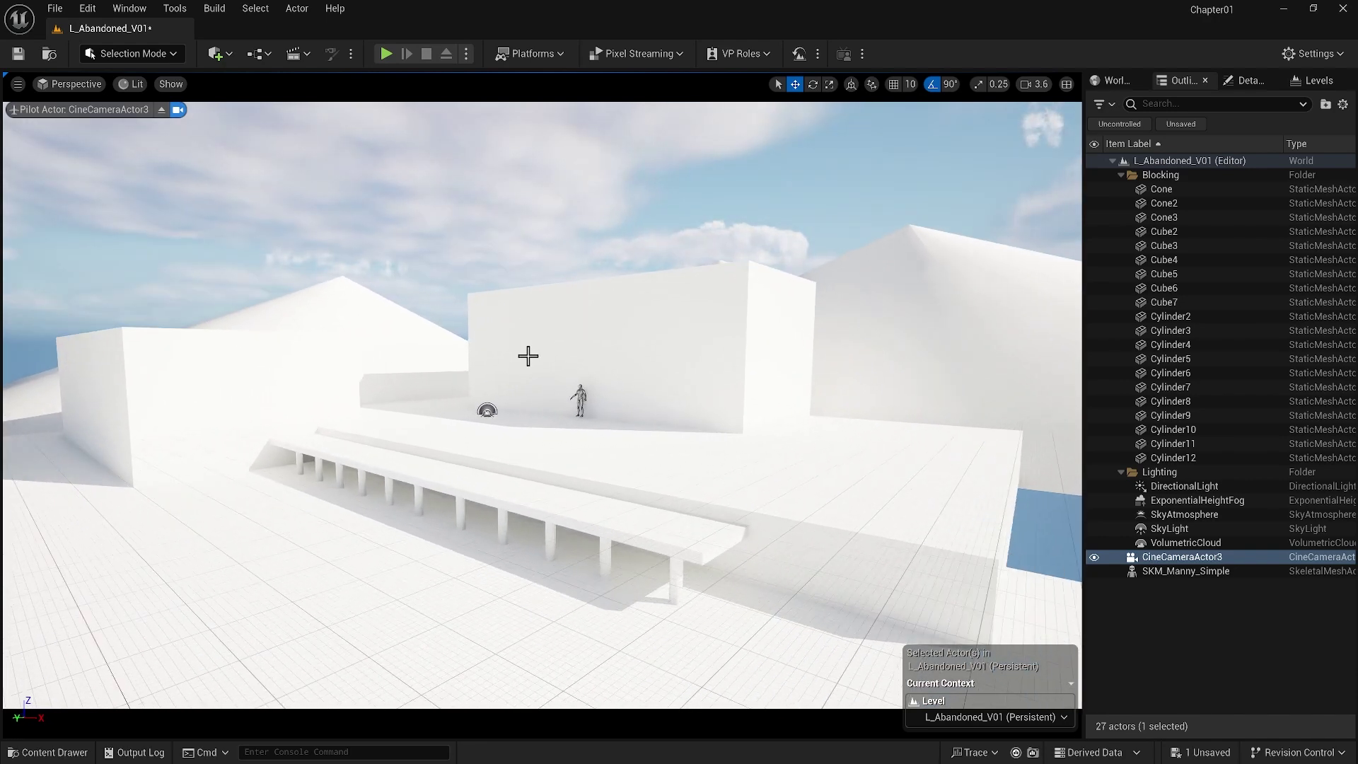
{"action": "left_click", "coordinate": [161, 110]}
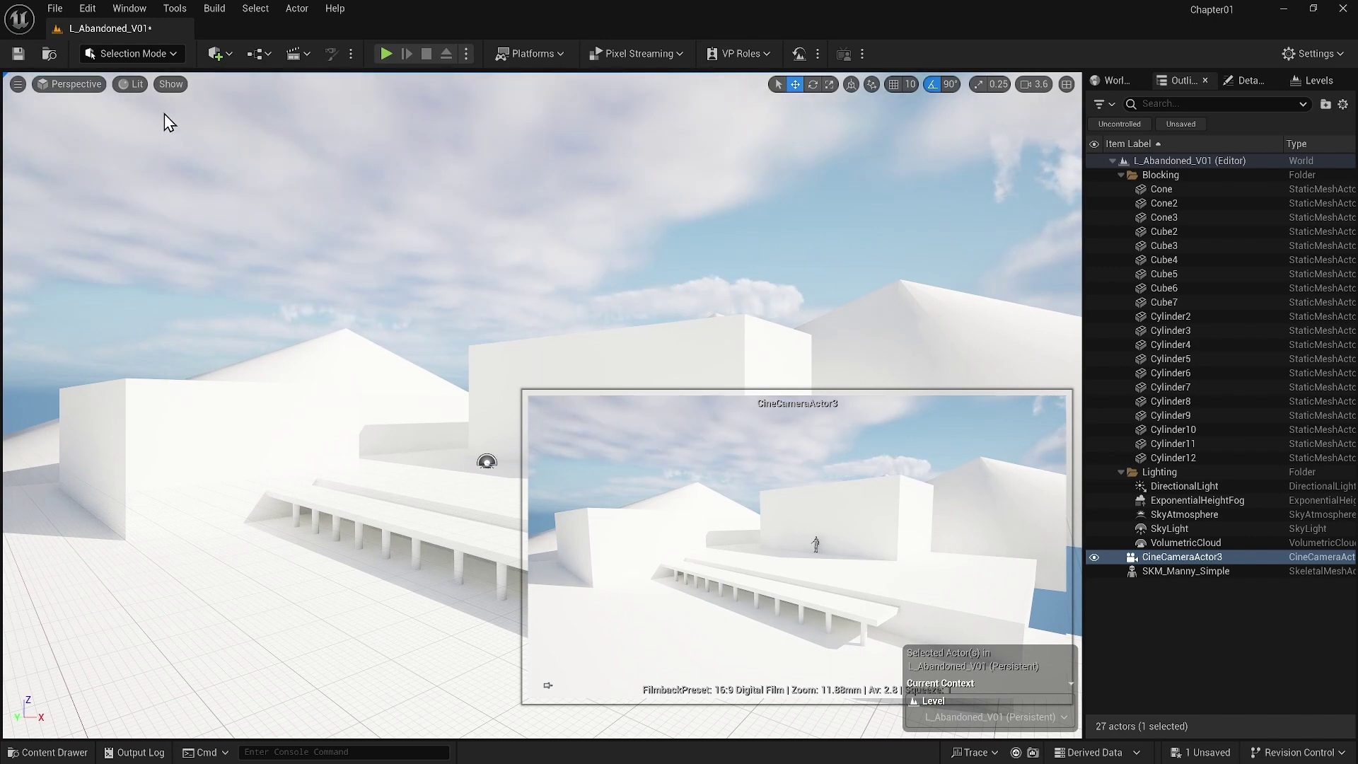
- Move the free view away from the camera, and pilot CineCameraActor3 again to return to its framing
{"action": "right_click_drag", "start_coordinate": [375, 312], "coordinate": [495, 406]}
{"action": "middle_click_drag", "start_coordinate": [376, 311], "coordinate": [282, 247]}
{"action": "right_click_drag", "start_coordinate": [375, 312], "coordinate": [438, 281]}
{"action": "left_click", "coordinate": [303, 253]}
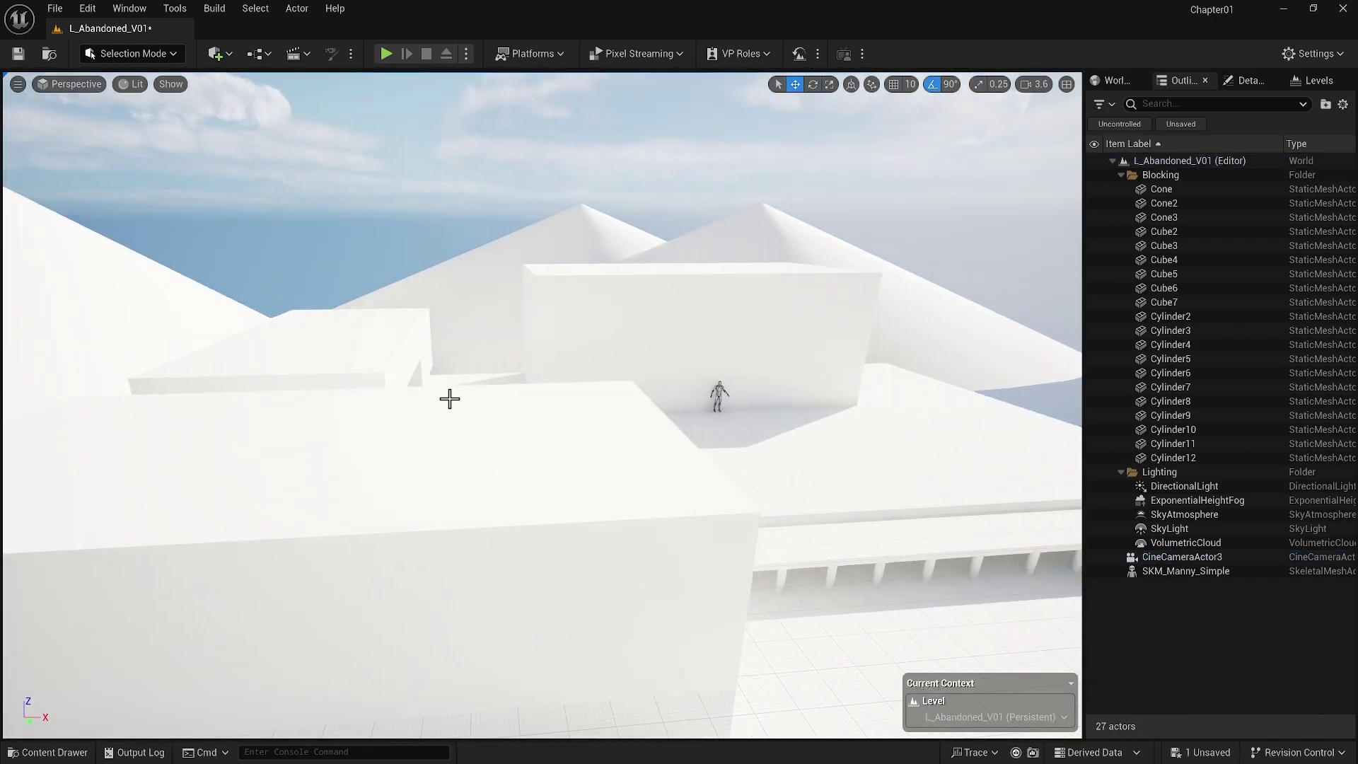
{"action": "mouse_move", "coordinate": [454, 399]}
{"action": "right_mouse_down"}
{"action": "mouse_move", "coordinate": [511, 399]}
{"action": "mouse_move", "coordinate": [448, 398]}
{"action": "right_mouse_up"}
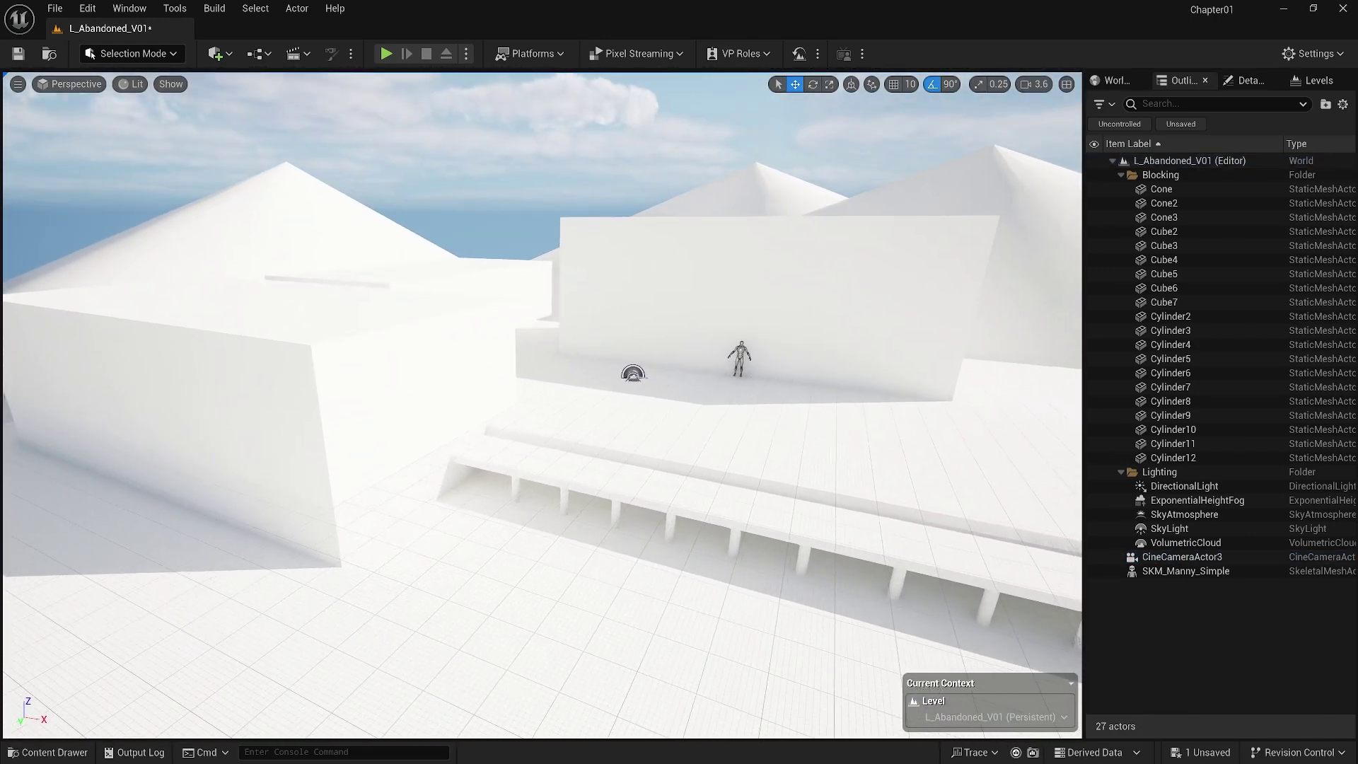
{"action": "left_click", "coordinate": [1199, 557]}
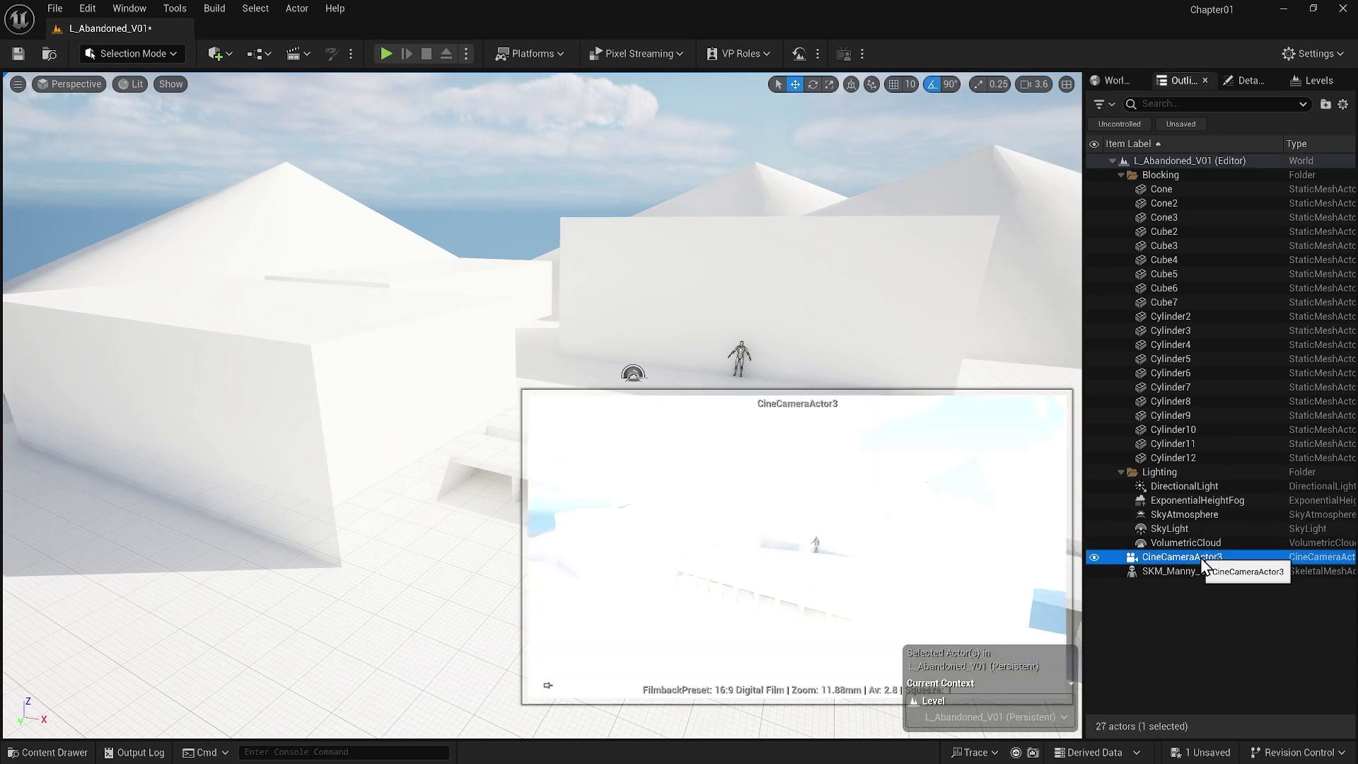
{"action": "right_click", "coordinate": [1199, 557]}
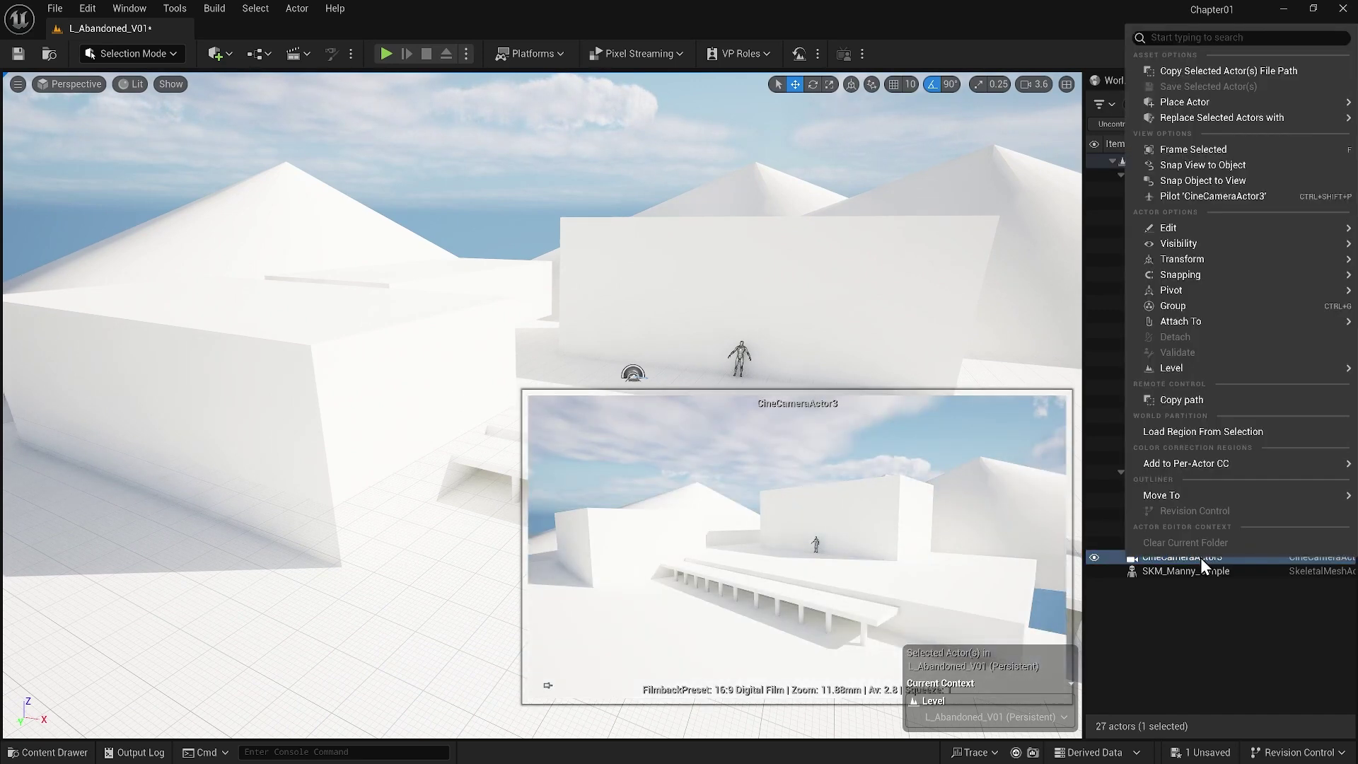
{"action": "left_click", "coordinate": [1208, 197]}
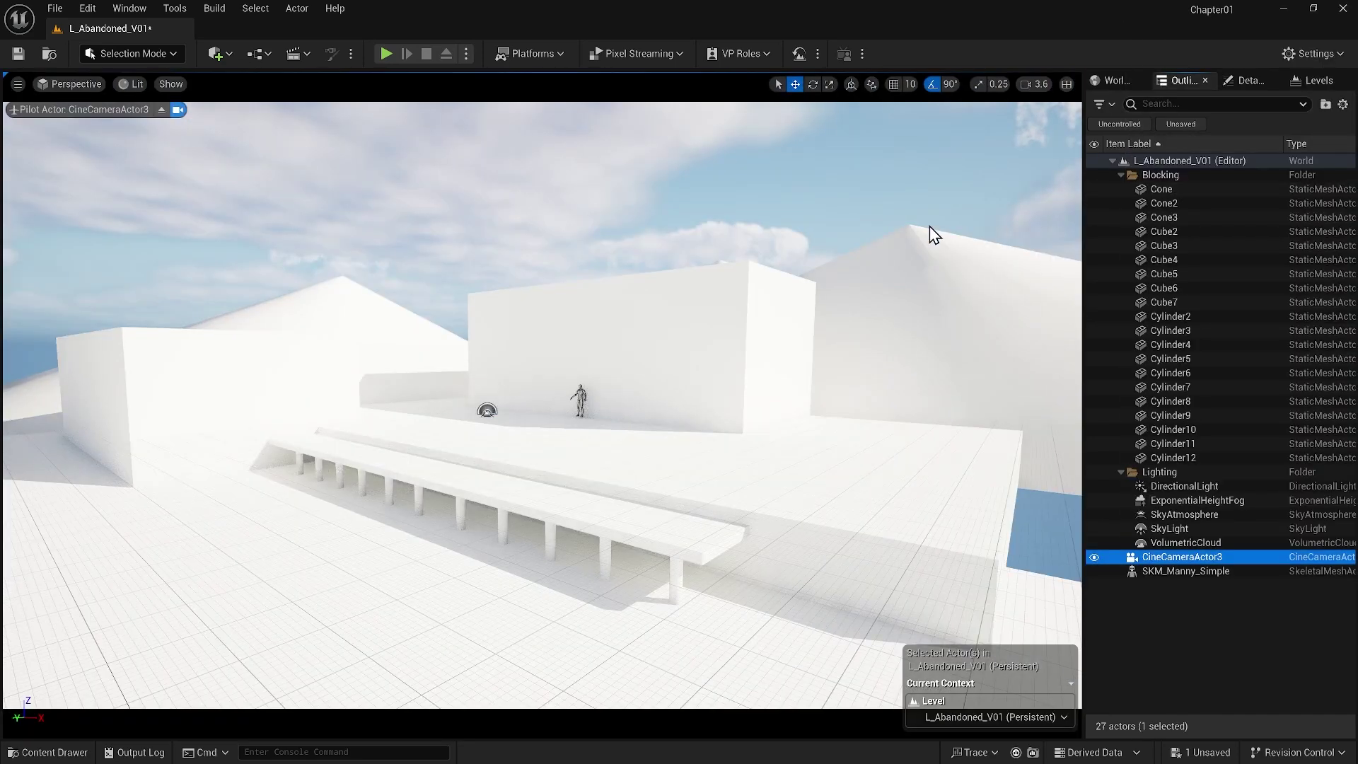
{"action": "left_click", "coordinate": [162, 111]}
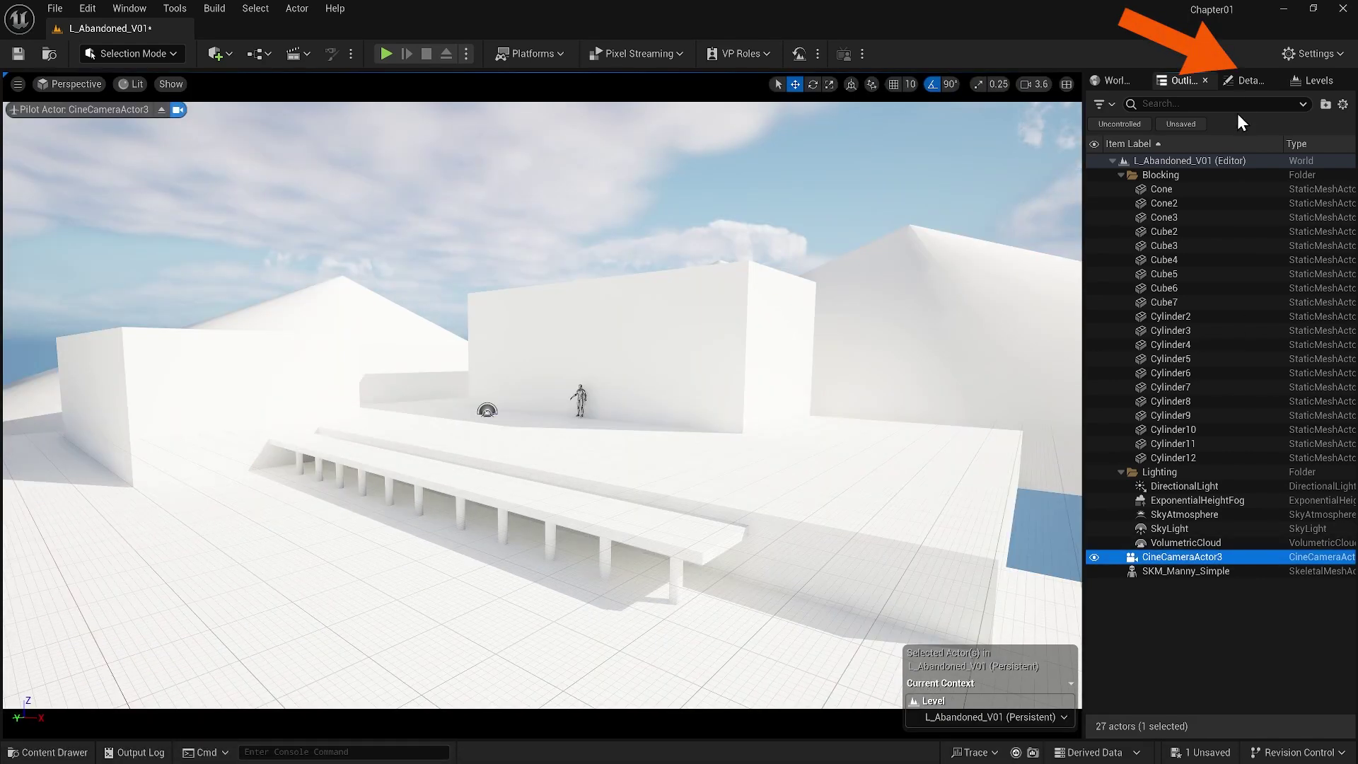
- Set CineCameraActor3's filmback preset to 16:9 DSLR
{"action": "left_click", "coordinate": [1244, 84]}
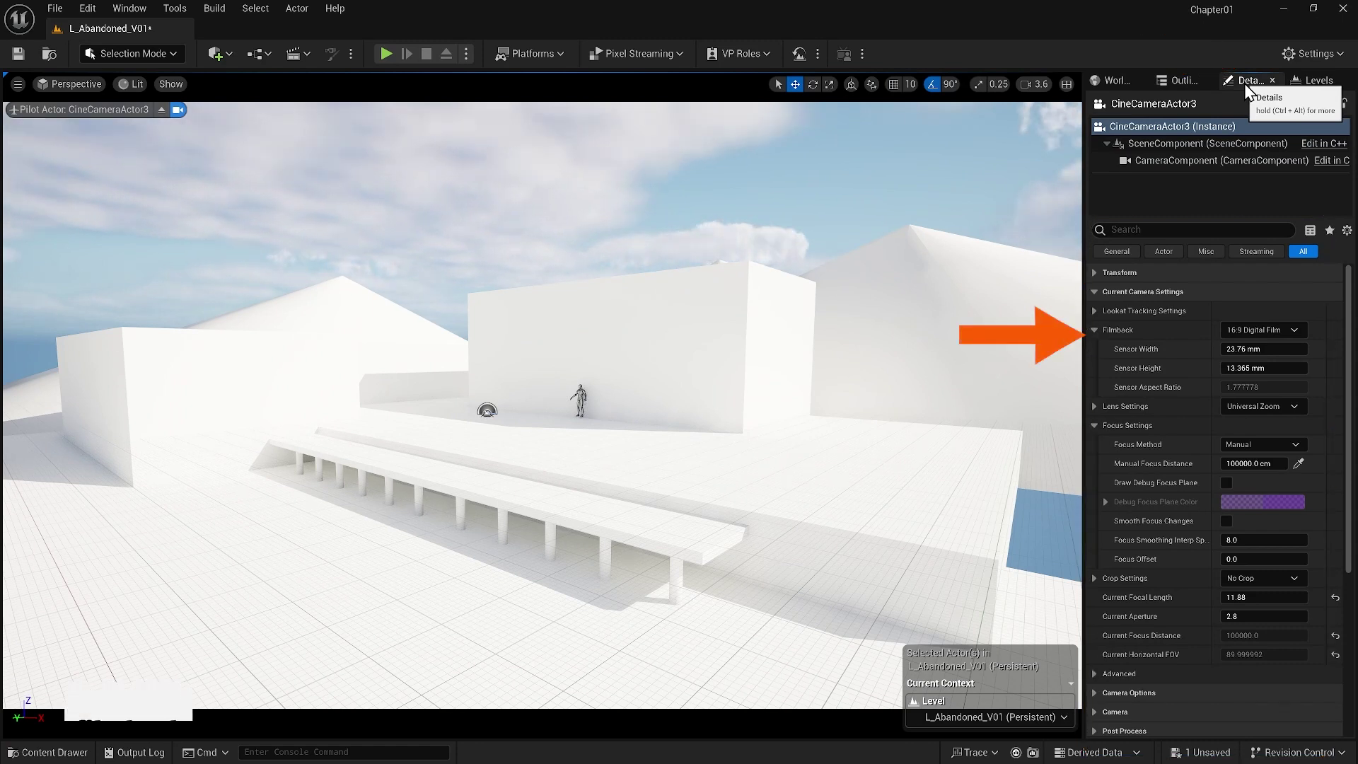
{"action": "left_click", "coordinate": [1269, 329]}
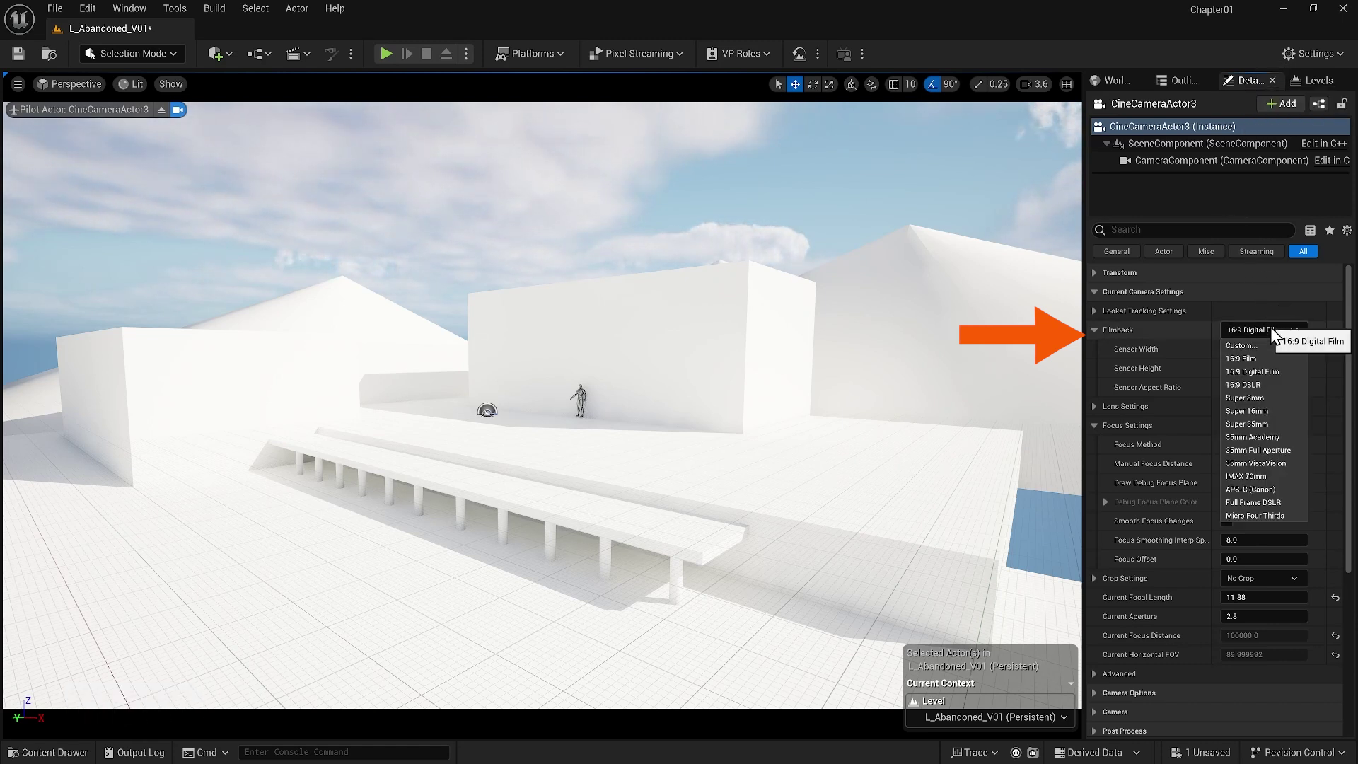
{"action": "left_click", "coordinate": [1270, 381]}
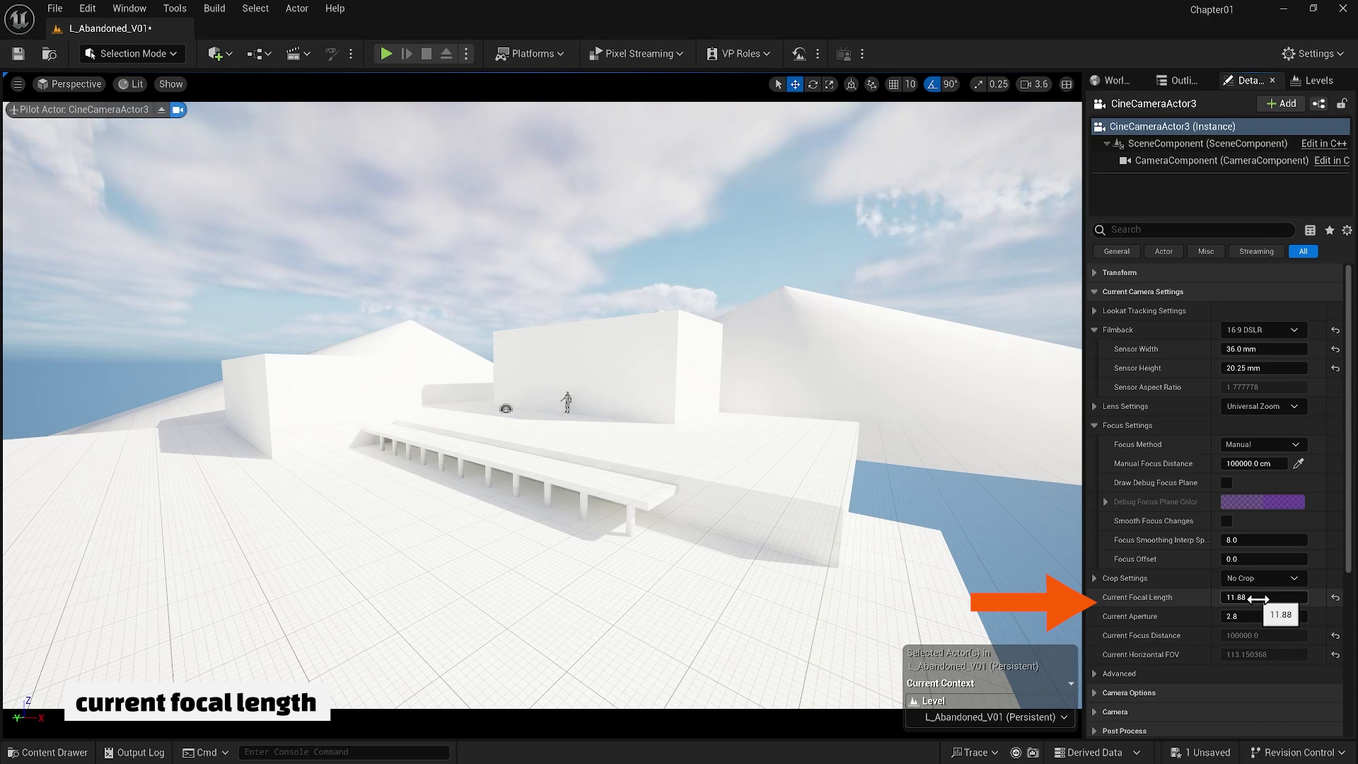
- Try a current focal length of 50 on the camera, and change it to 75
{"action": "left_click_drag", "start_coordinate": [1258, 599], "coordinate": [1258, 598]}
{"action": "left_click", "coordinate": [1258, 598]}
{"action": "type", "text": "50"}
{"action": "key", "text": "Return"}
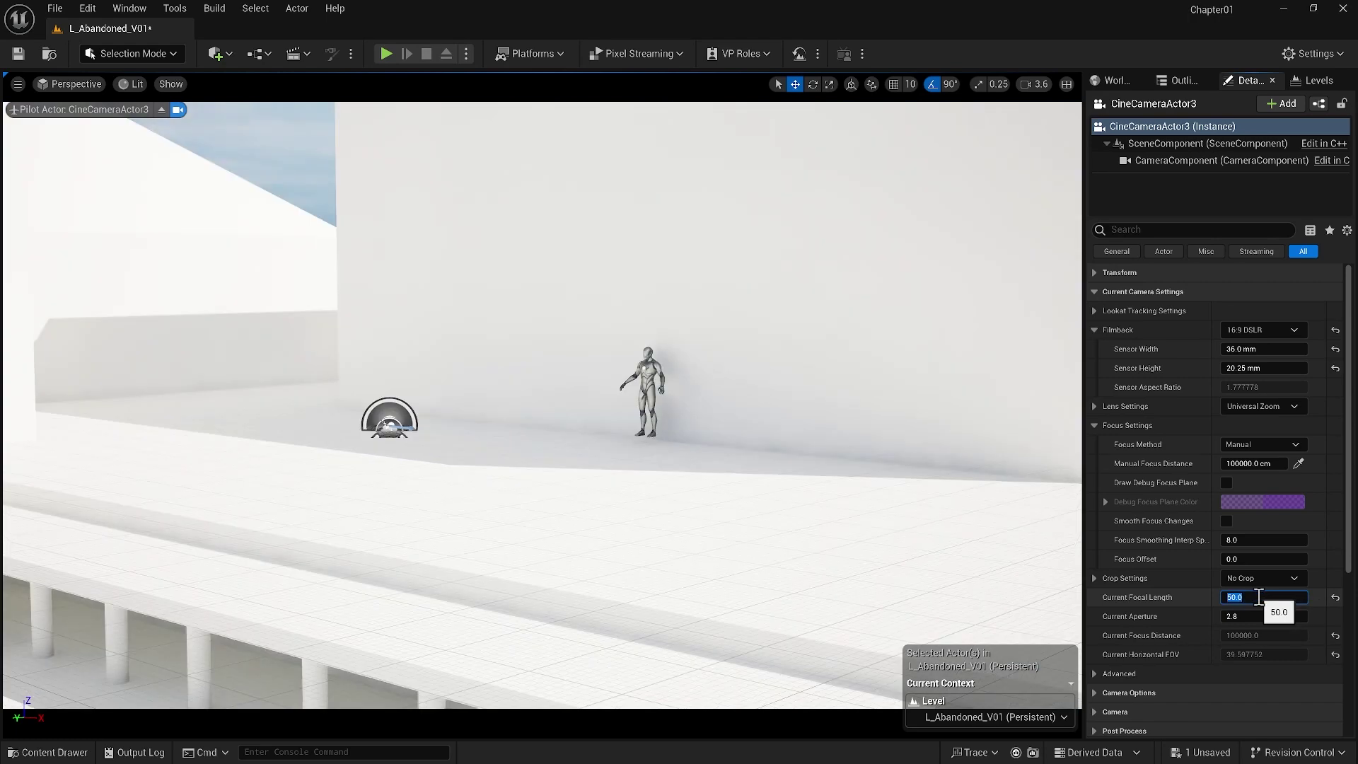
{"action": "type", "text": "75"}
{"action": "key", "text": "Return"}
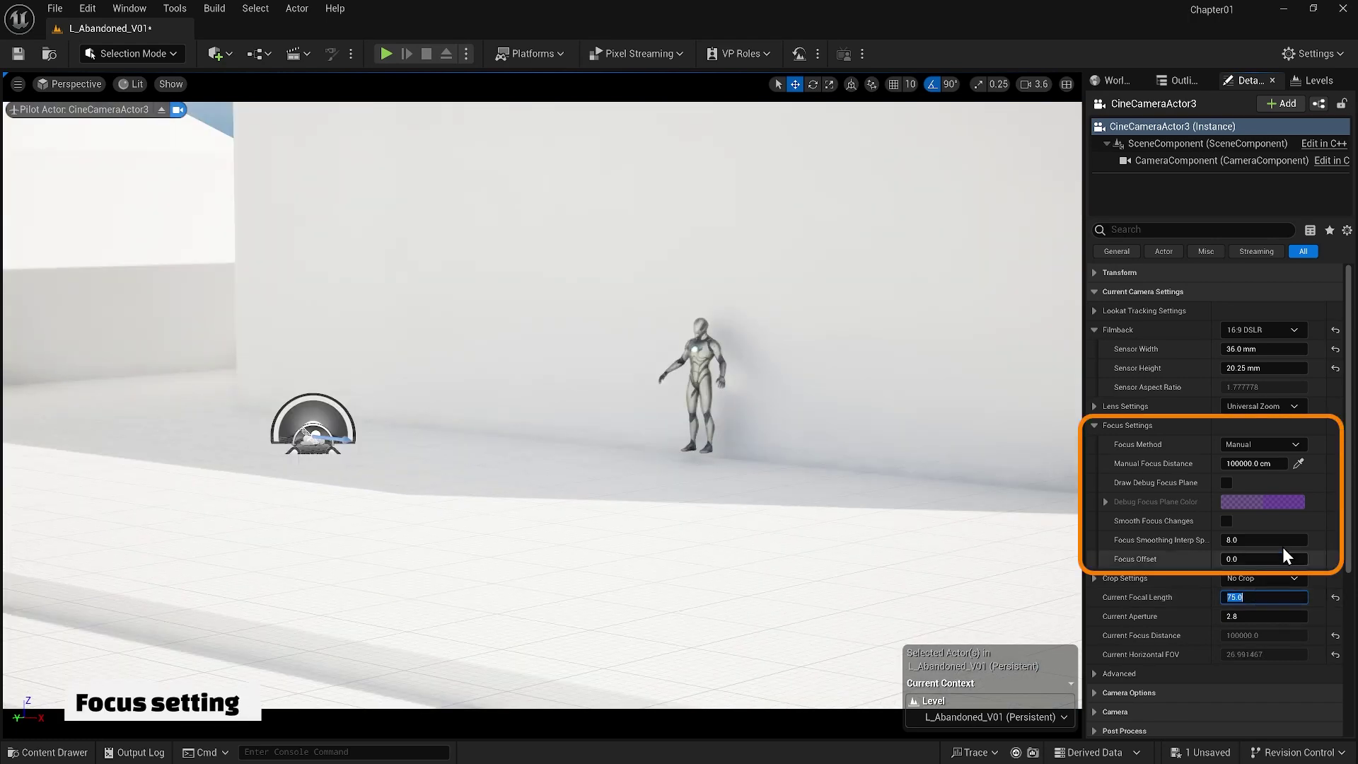
- Focus the camera manually on the mannequin at about 3025 cm, with the debug focus plane drawn
{"action": "left_click", "coordinate": [1298, 464]}
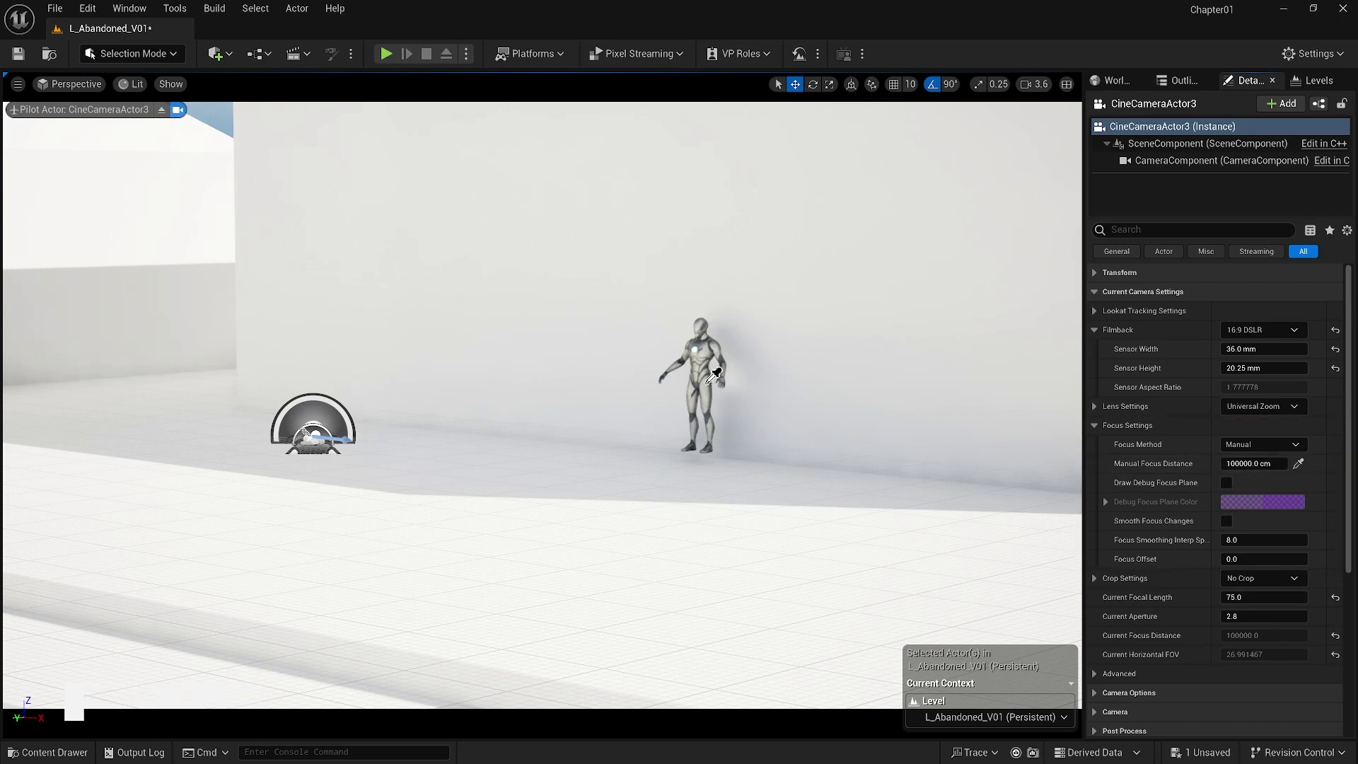
{"action": "left_click", "coordinate": [714, 375]}
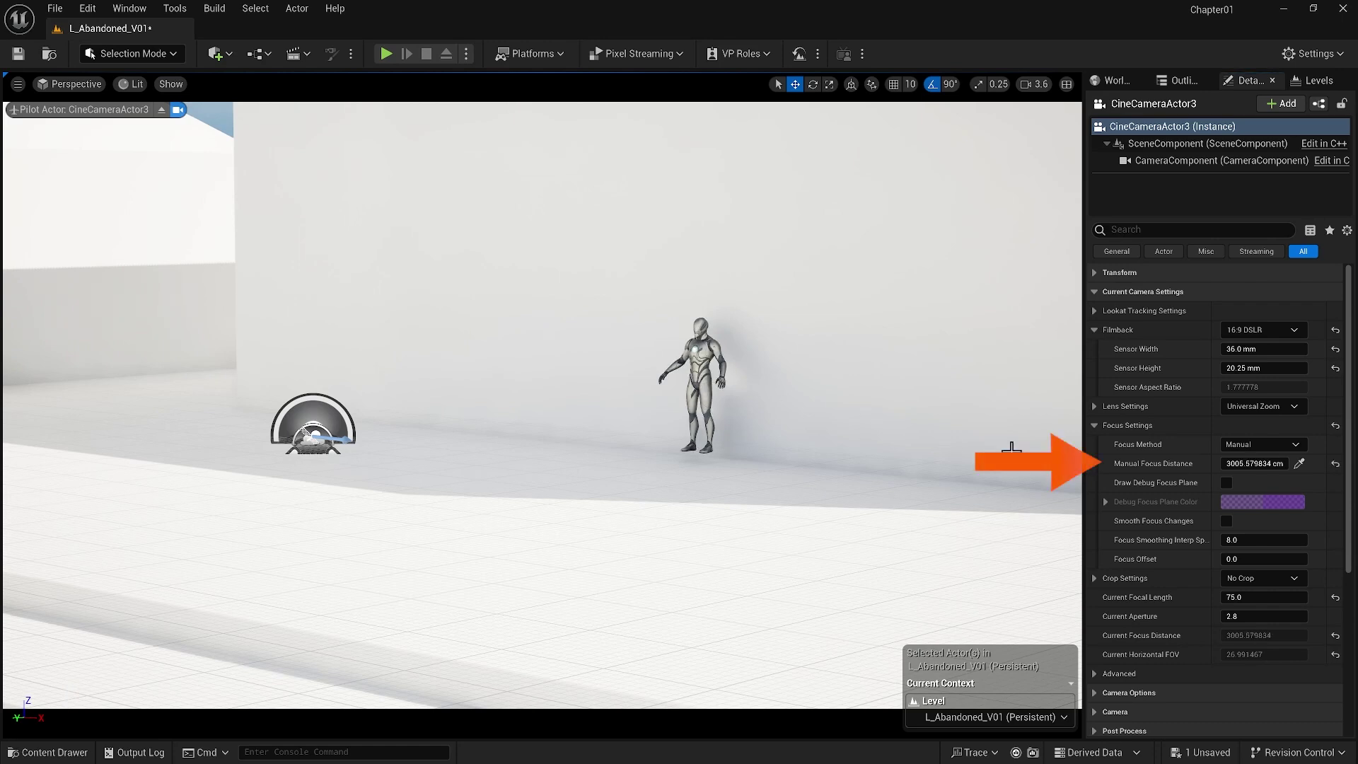
{"action": "left_click_drag", "start_coordinate": [1254, 463], "coordinate": [1281, 464]}
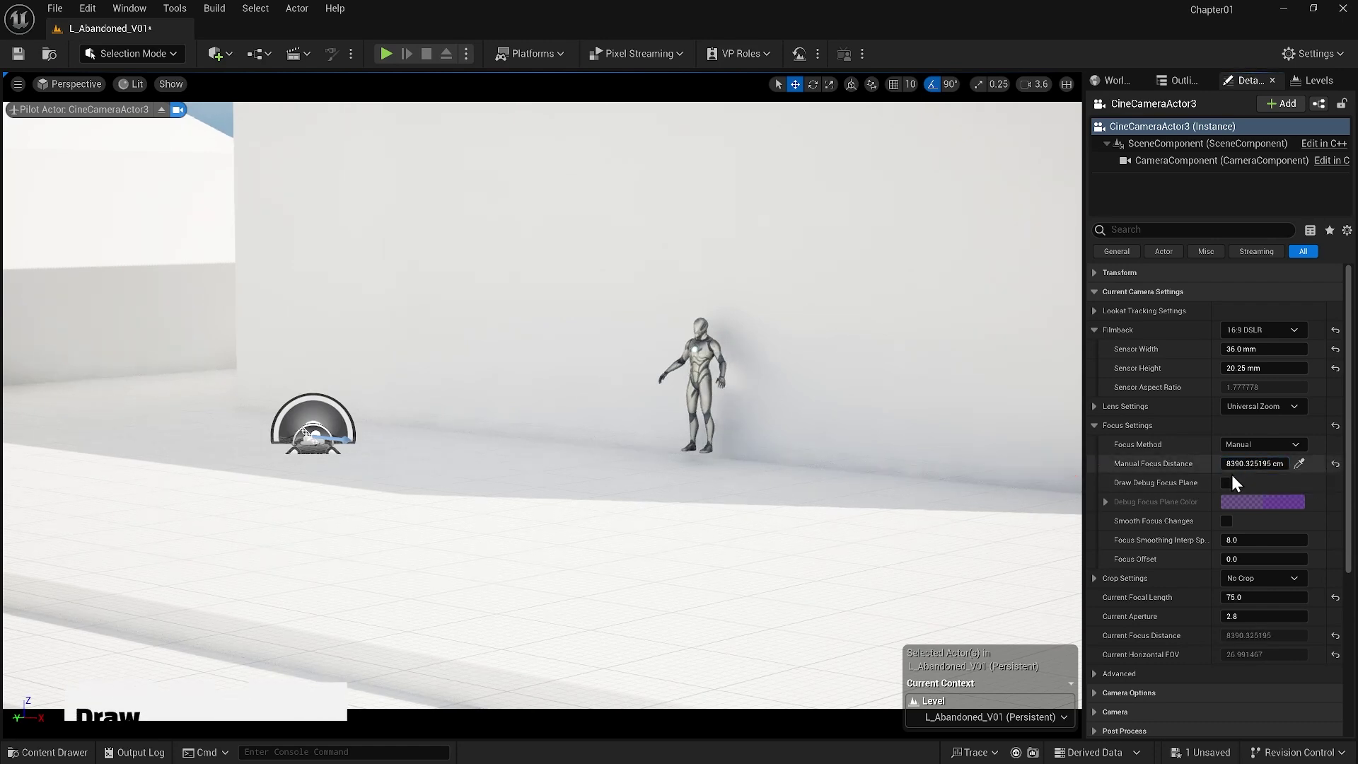
{"action": "left_click", "coordinate": [1227, 486]}
{"action": "mouse_move", "coordinate": [1240, 465]}
{"action": "left_mouse_down"}
{"action": "mouse_move", "coordinate": [1201, 464]}
{"action": "mouse_move", "coordinate": [1239, 464]}
{"action": "left_mouse_up"}
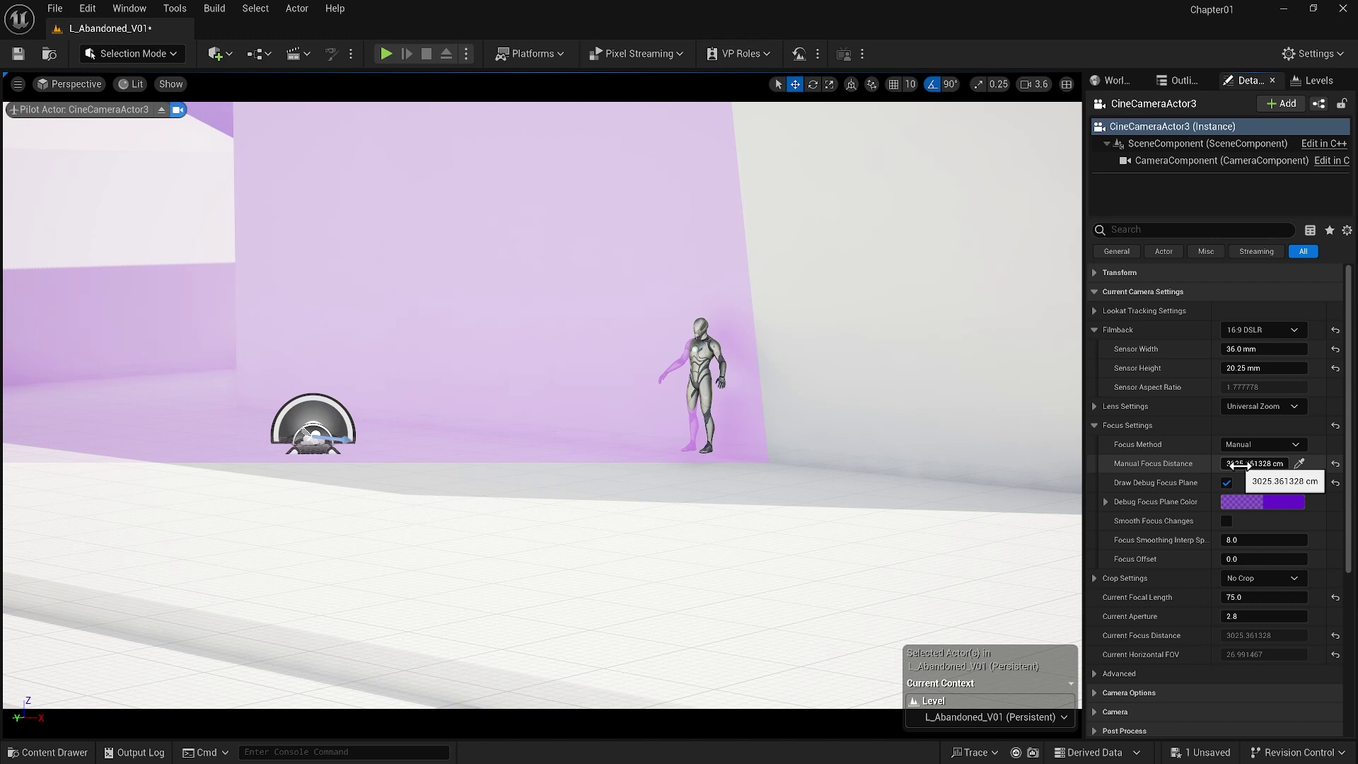
- Delete CineCameraActor3 from the scene
{"action": "left_click", "coordinate": [1178, 81]}
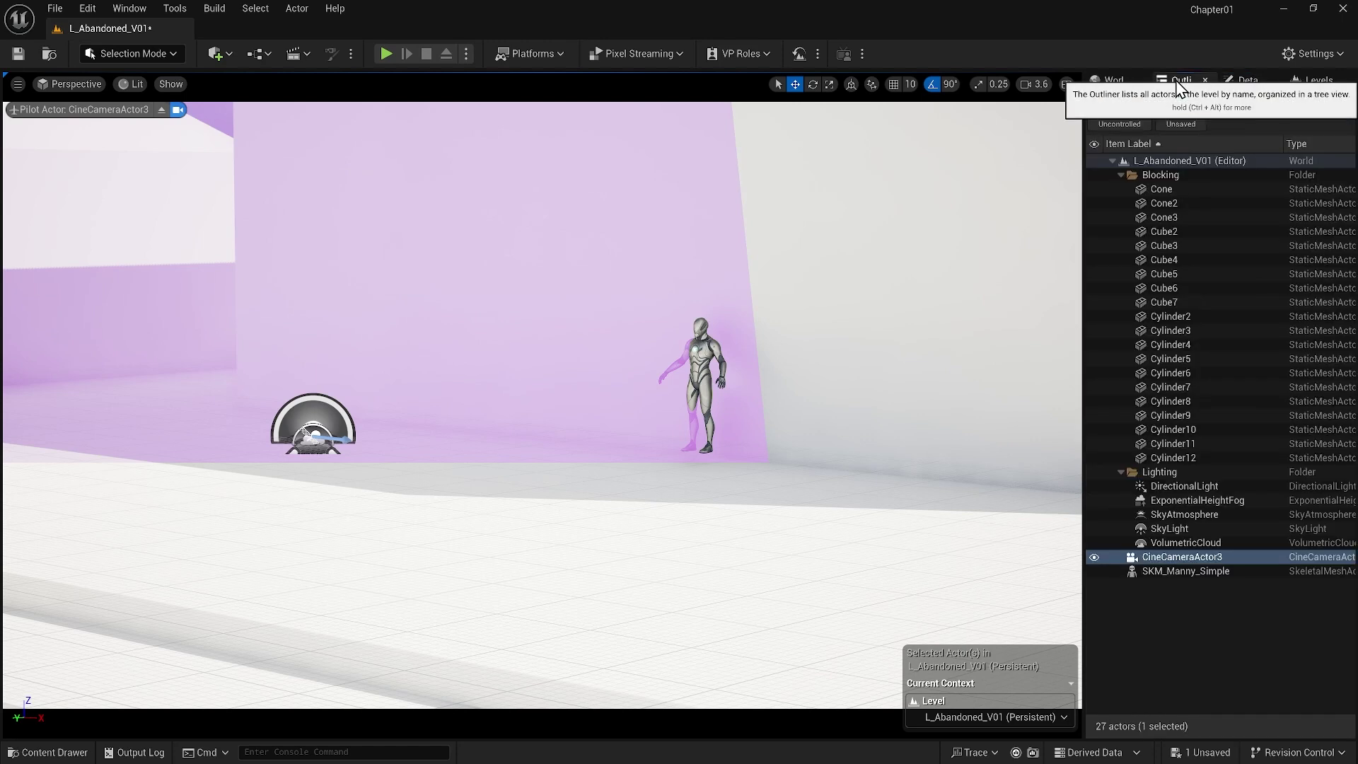
{"action": "left_click", "coordinate": [1198, 559]}
{"action": "key", "text": "Delete"}
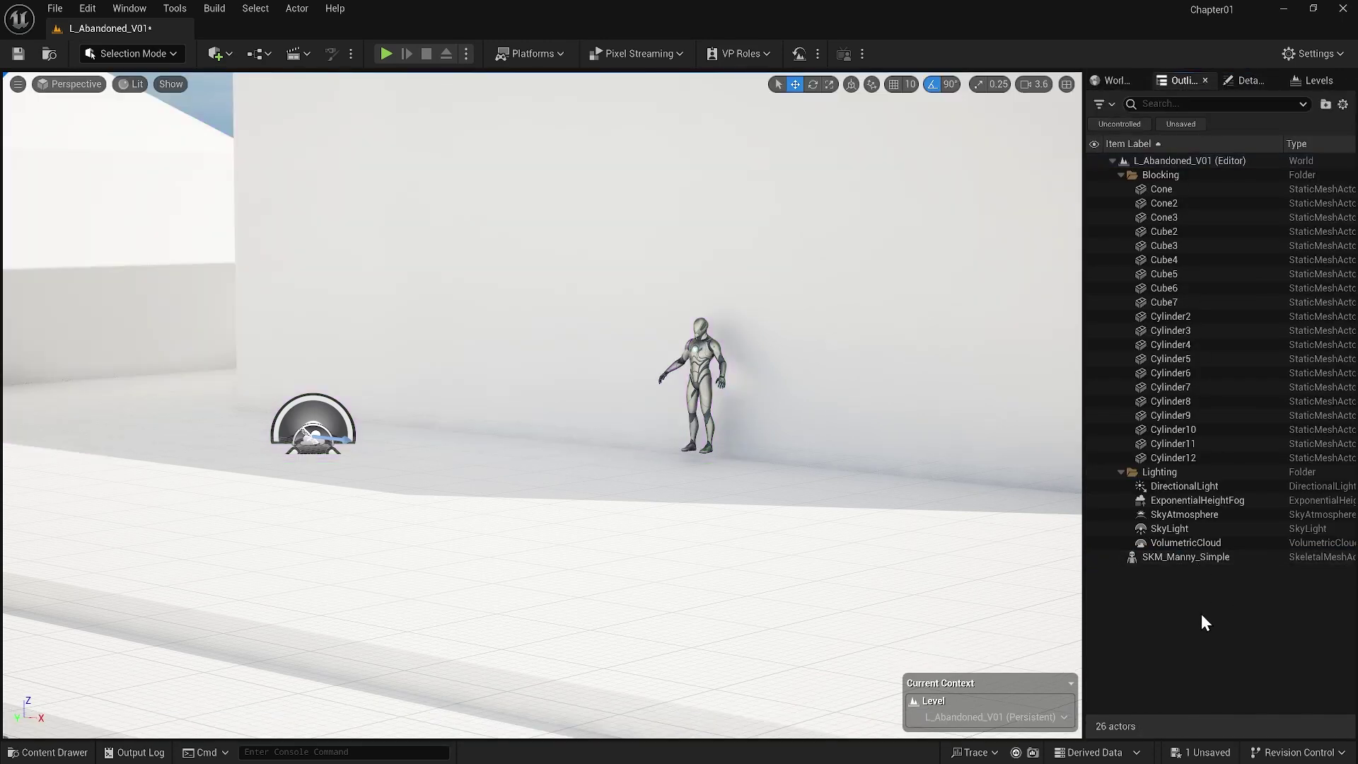
- Return to bookmark 1, deselect everything, and set the viewport's horizontal field of view to 90
{"action": "key", "text": "1"}
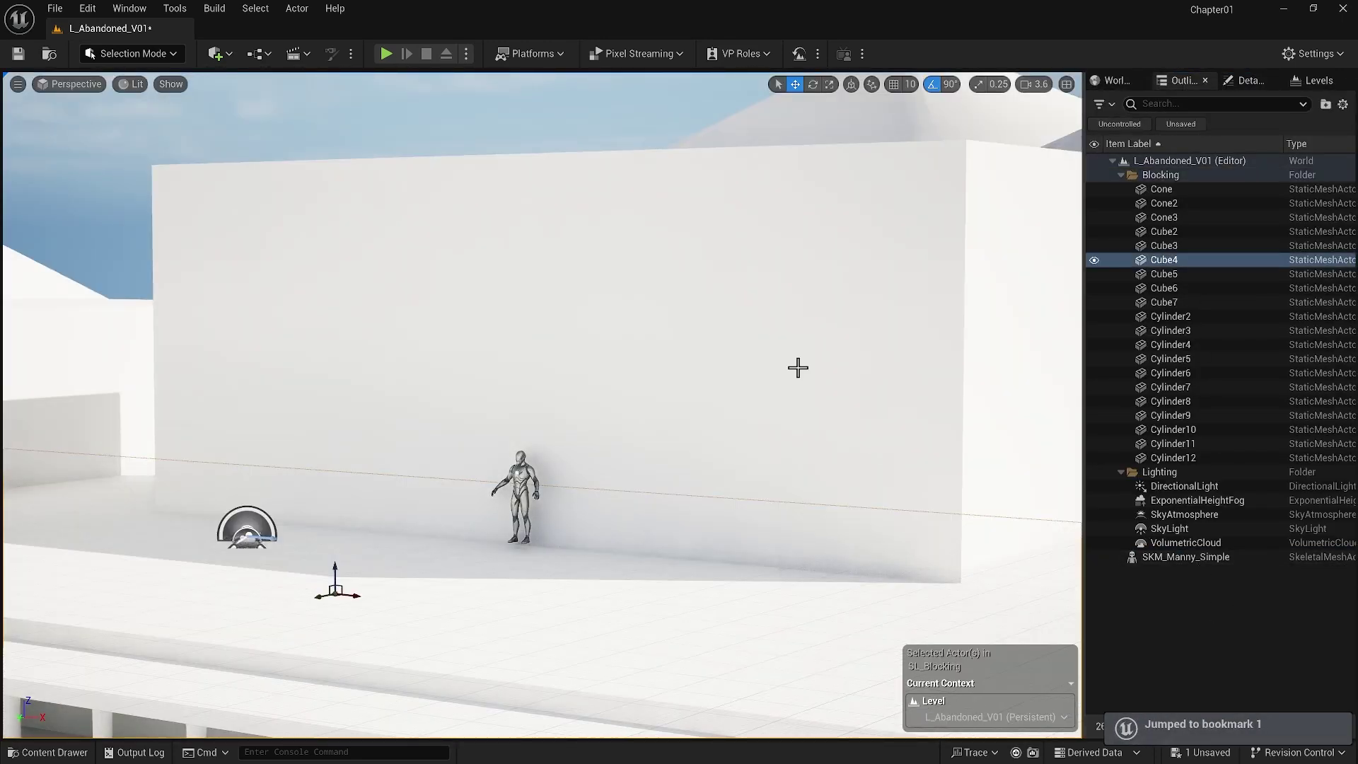
{"action": "left_click", "coordinate": [649, 126]}
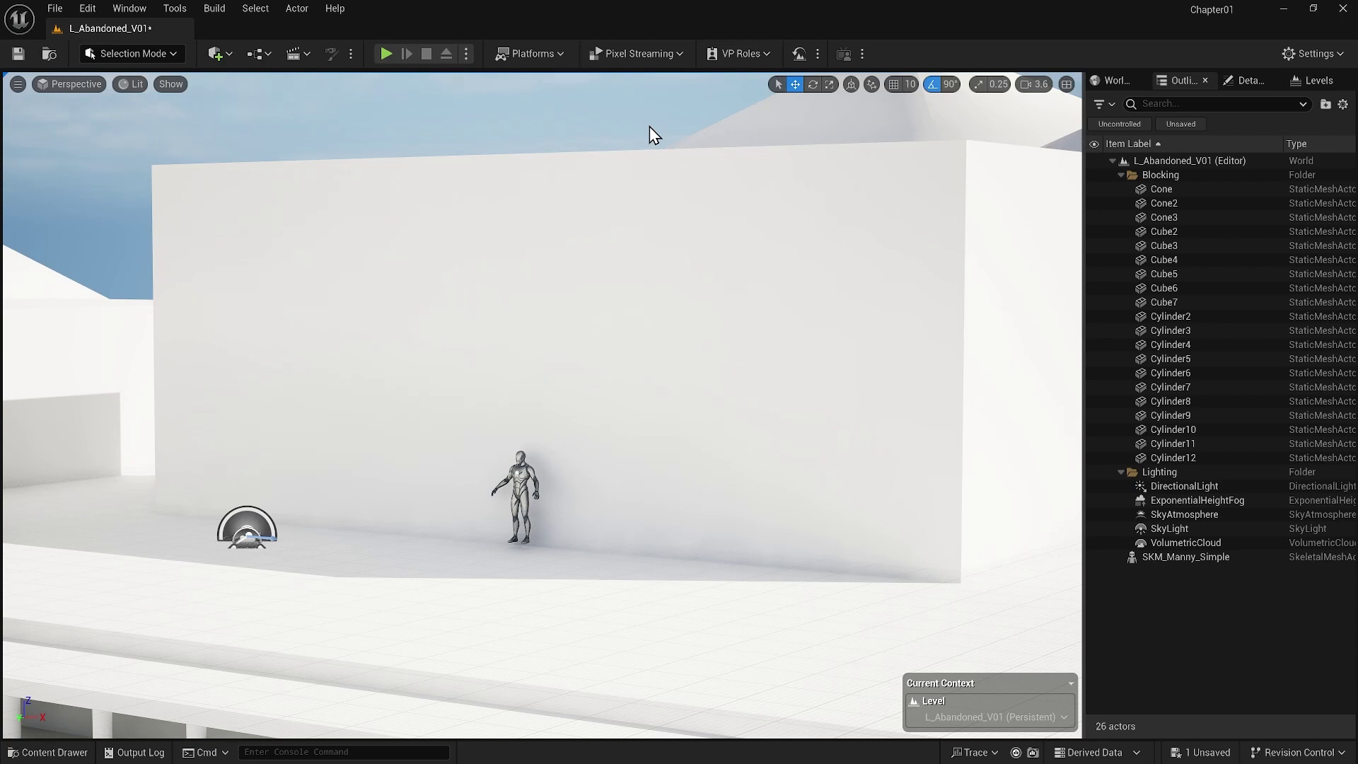
{"action": "left_click", "coordinate": [18, 84]}
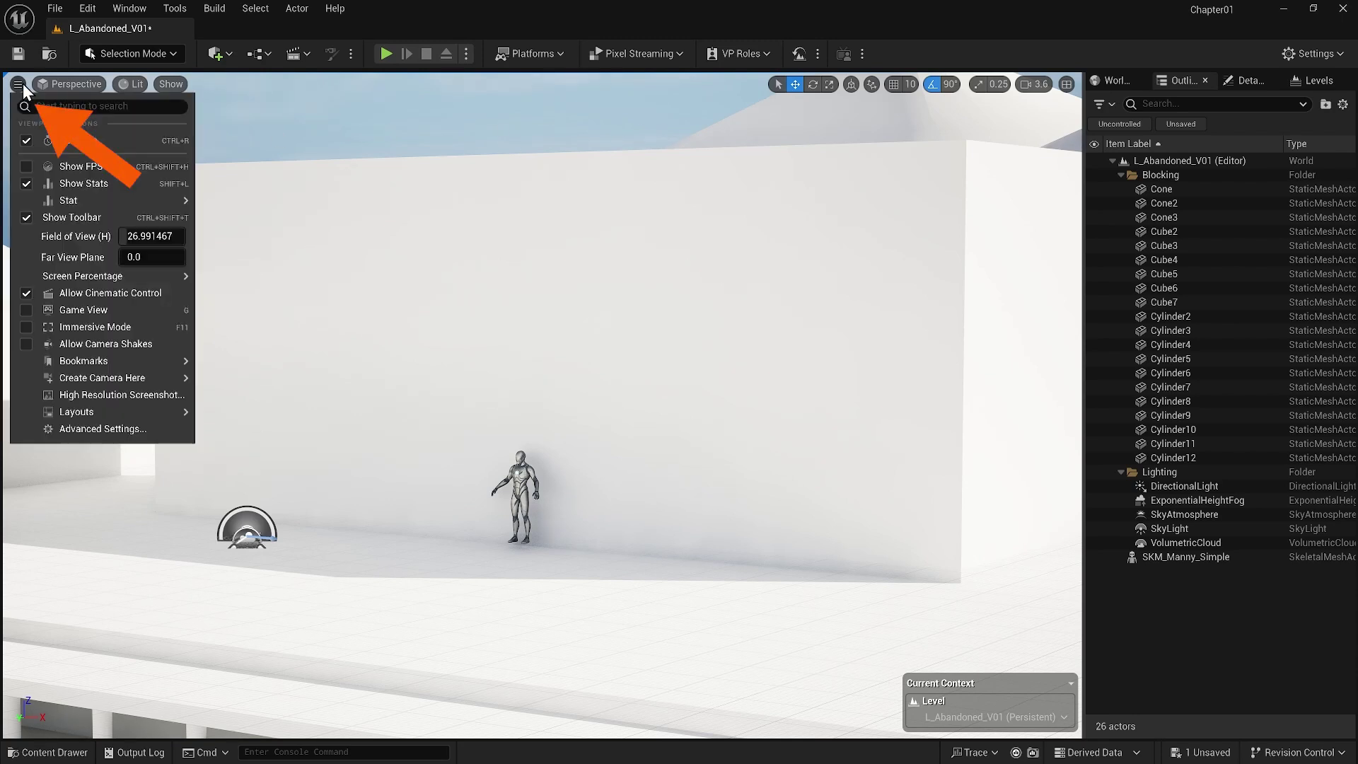
{"action": "left_click", "coordinate": [142, 236]}
{"action": "type", "text": "90"}
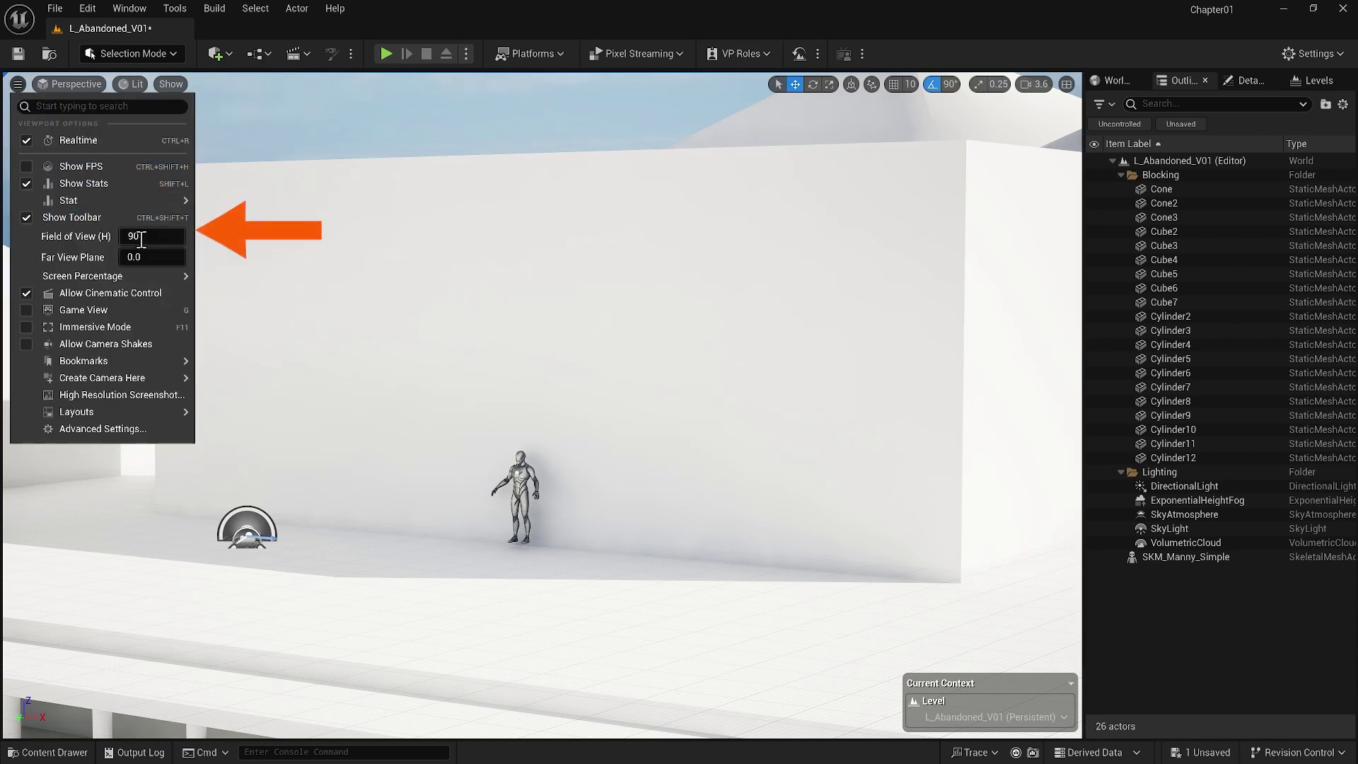
{"action": "key", "text": "Return"}
{"action": "left_click", "coordinate": [400, 239]}
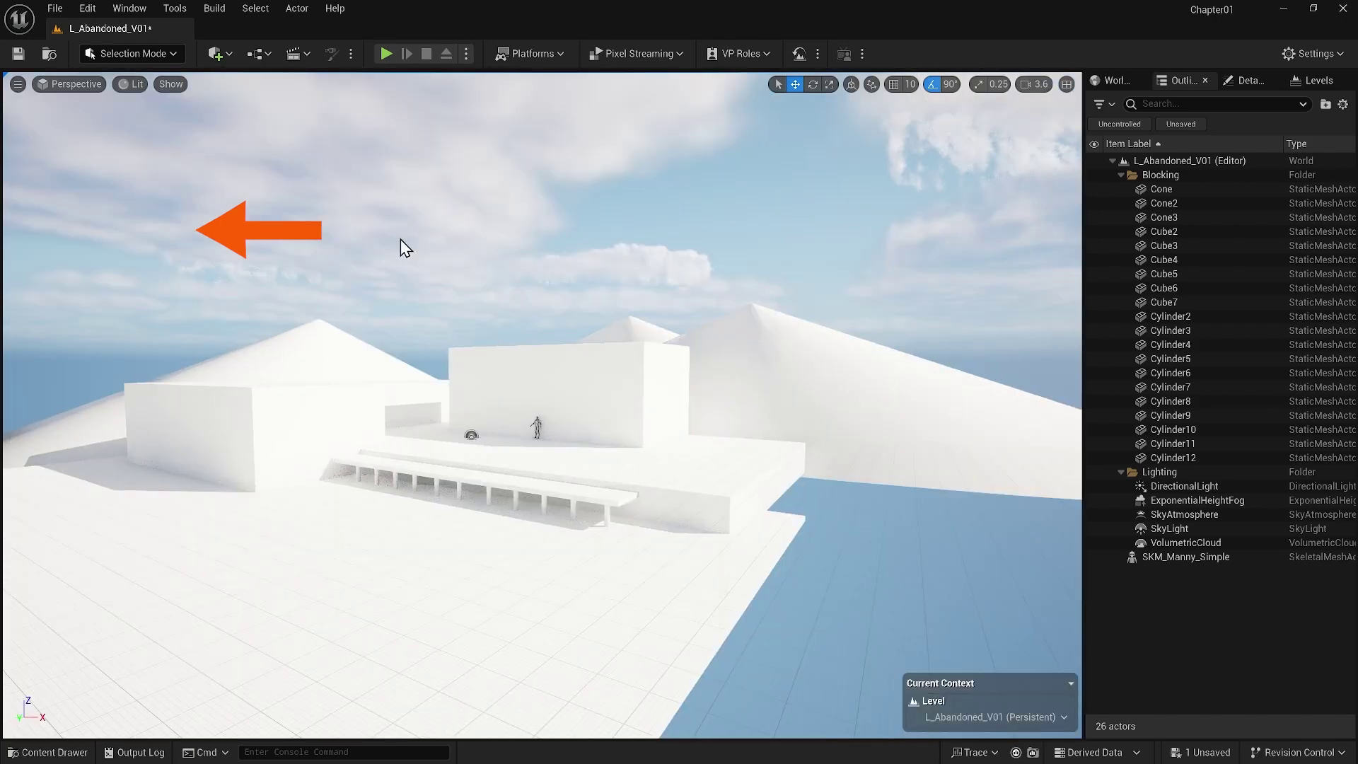
- Create a Cine Camera Actor from the current view and deselect it
{"action": "left_click", "coordinate": [18, 84]}
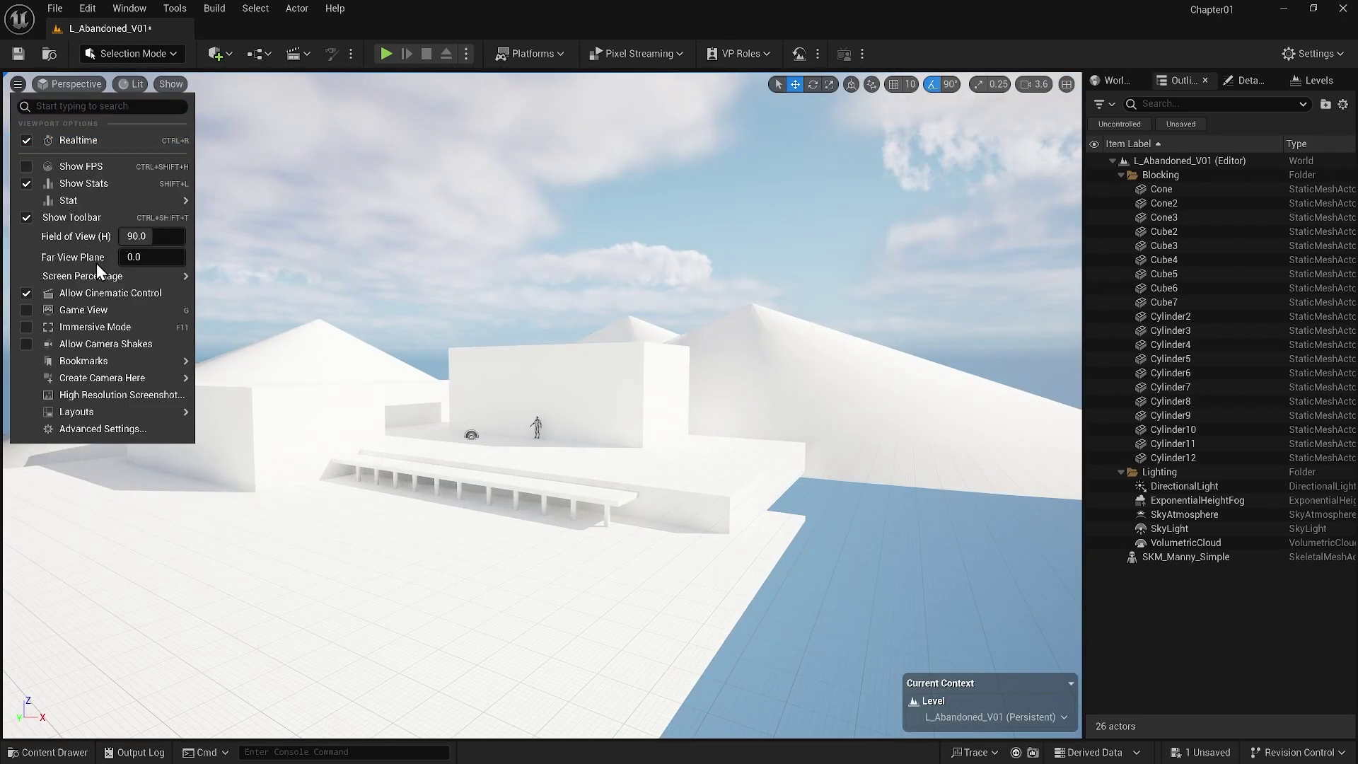
{"action": "mouse_move", "coordinate": [134, 380]}
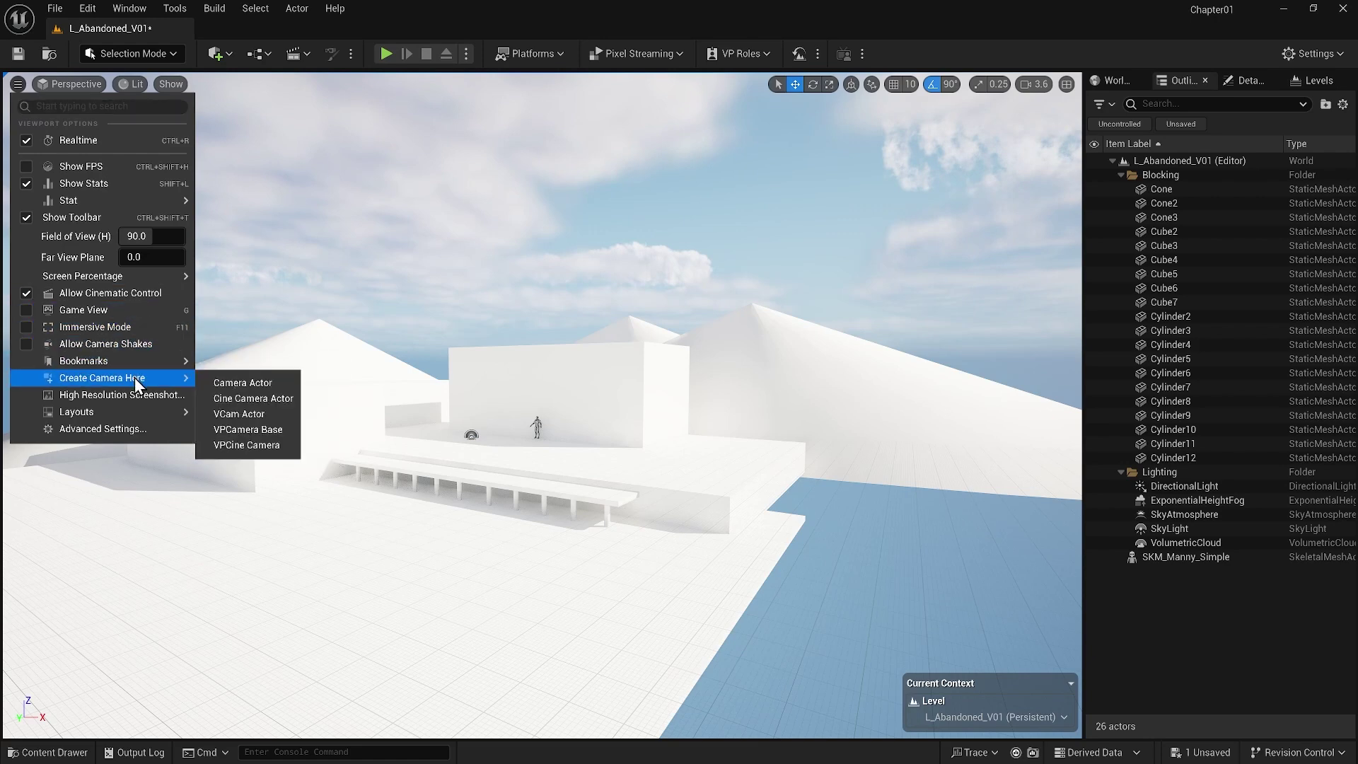
{"action": "left_click", "coordinate": [241, 399]}
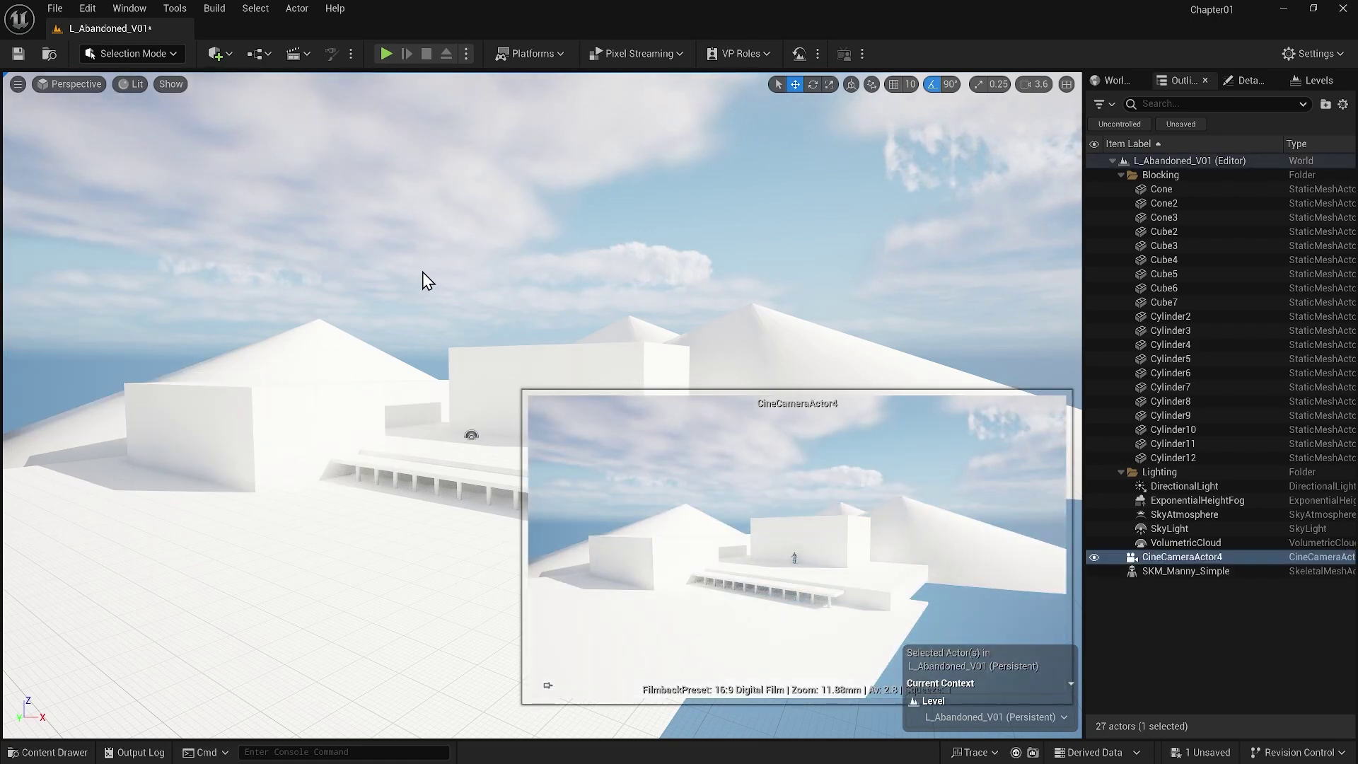
{"action": "left_click", "coordinate": [422, 271]}
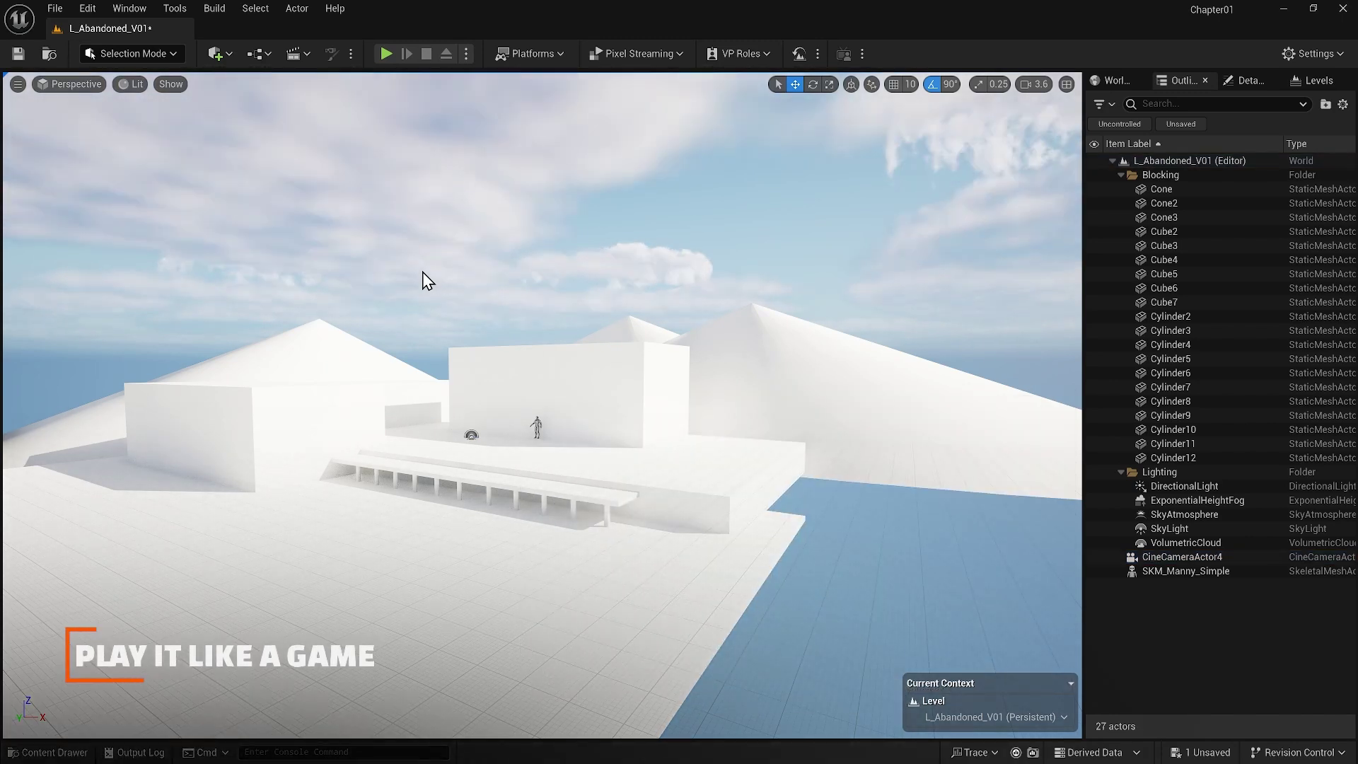
- Select the mannequin, focus the view on it, and snap it down to the floor
{"action": "left_click", "coordinate": [534, 423]}
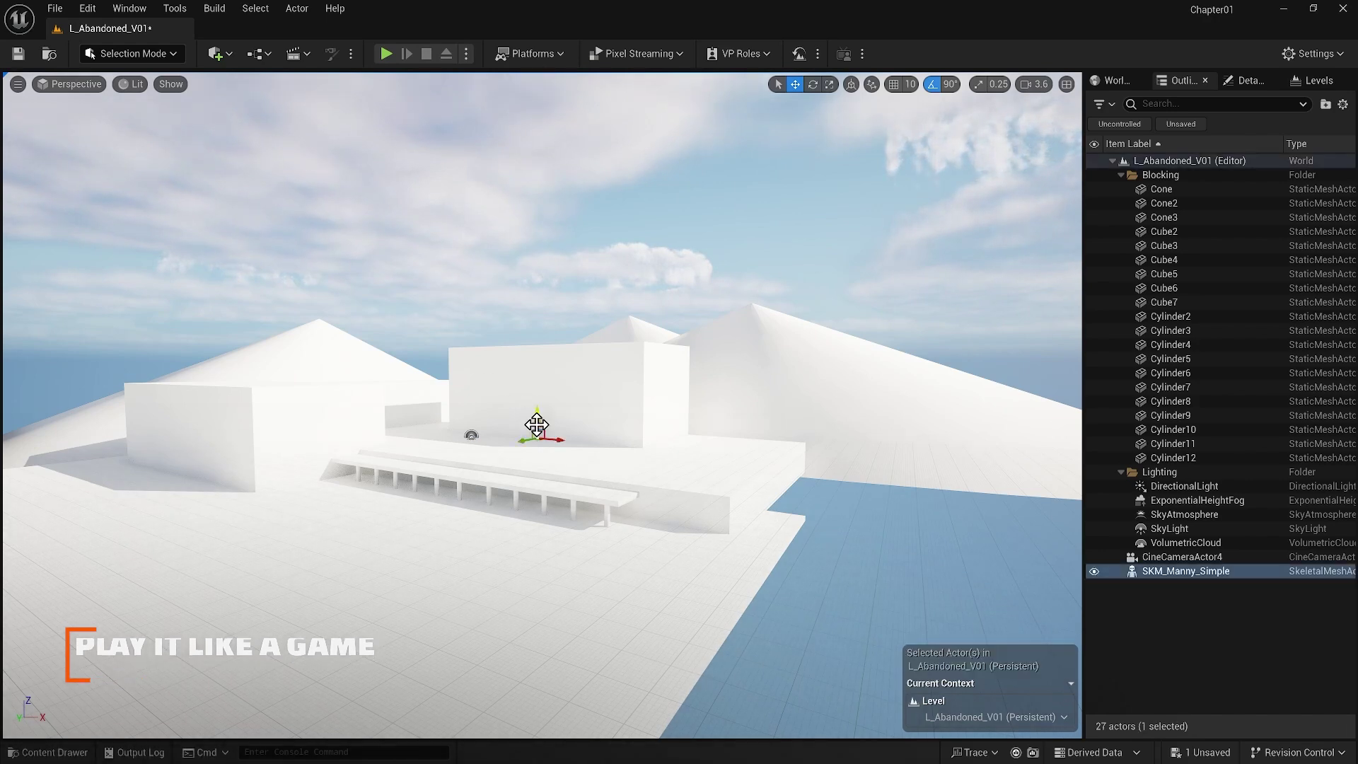
{"action": "scroll", "coordinate": [536, 425], "scroll_direction": "up", "scroll_amount": 2}
{"action": "key", "text": "f"}
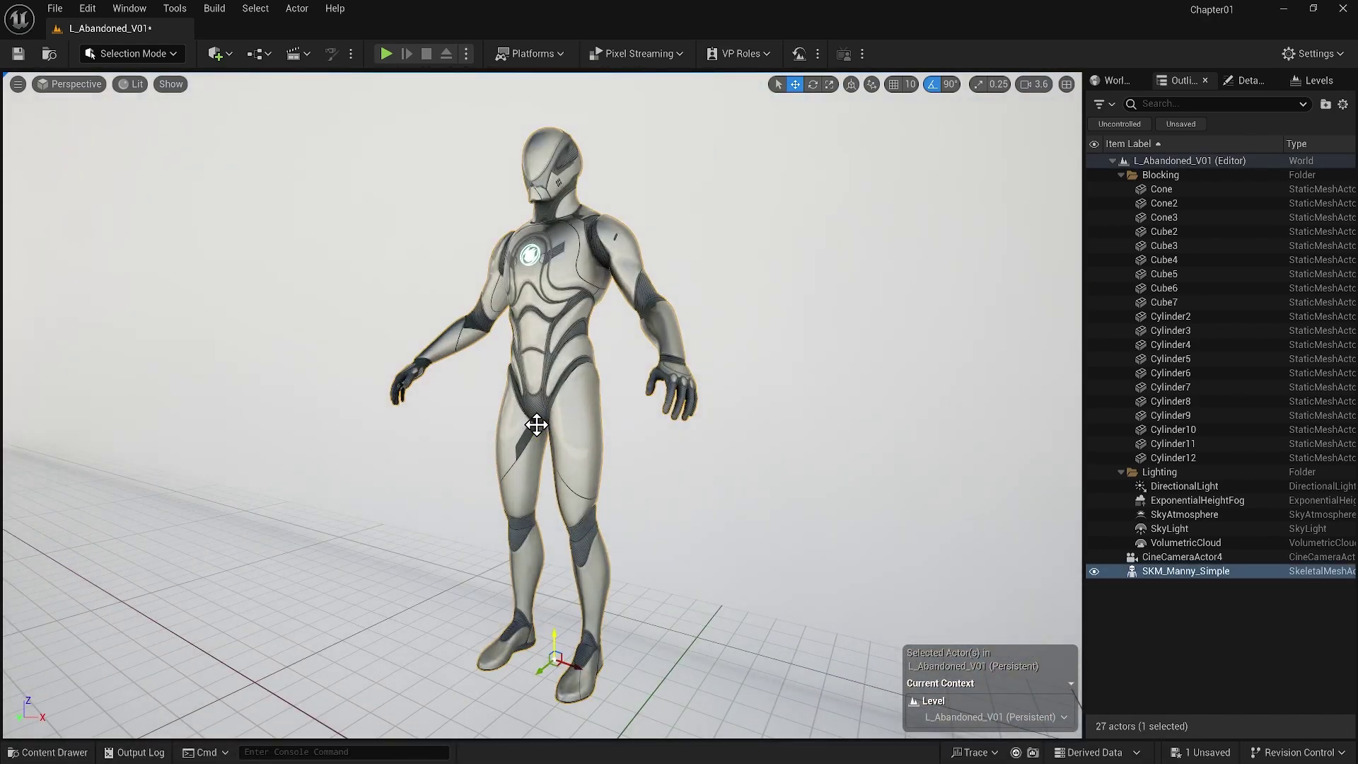
{"action": "scroll", "coordinate": [537, 424], "scroll_direction": "down", "scroll_amount": 5}
{"action": "left_click_drag", "start_coordinate": [536, 424], "coordinate": [498, 425], "text": "alt"}
{"action": "right_click_drag", "start_coordinate": [498, 427], "coordinate": [493, 427]}
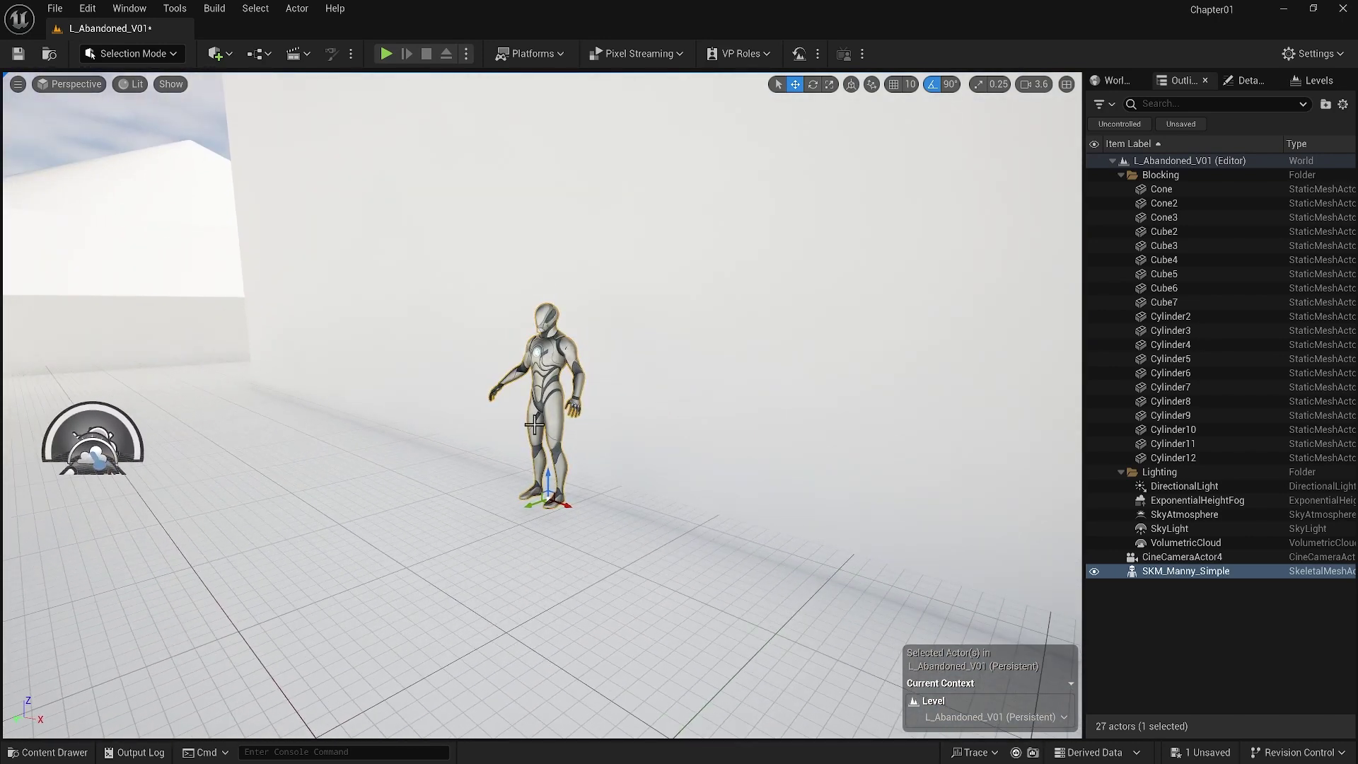
{"action": "key", "text": "End"}
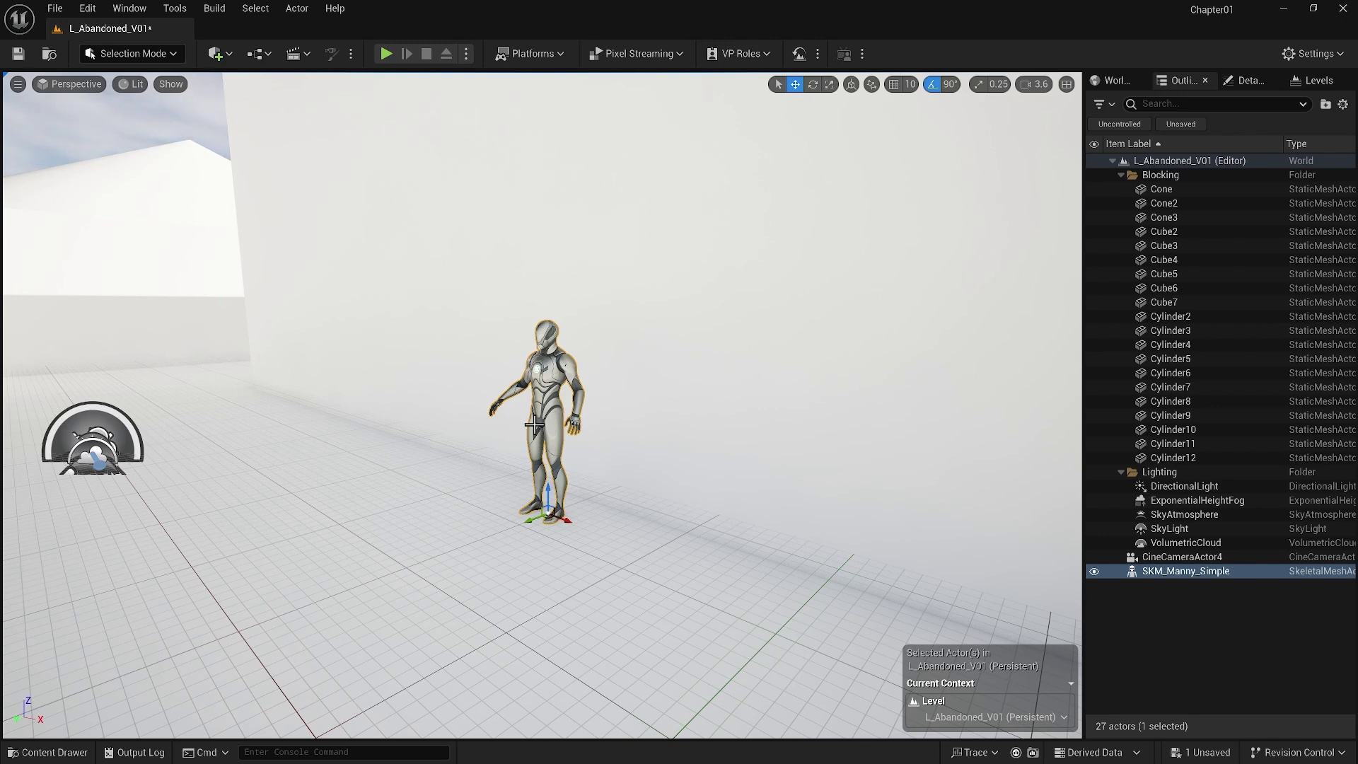
- Open the ThirdPerson Blueprints folder in the project content
{"action": "key", "text": "ctrl+space"}
{"action": "left_click", "coordinate": [80, 599], "text": "ctrl"}
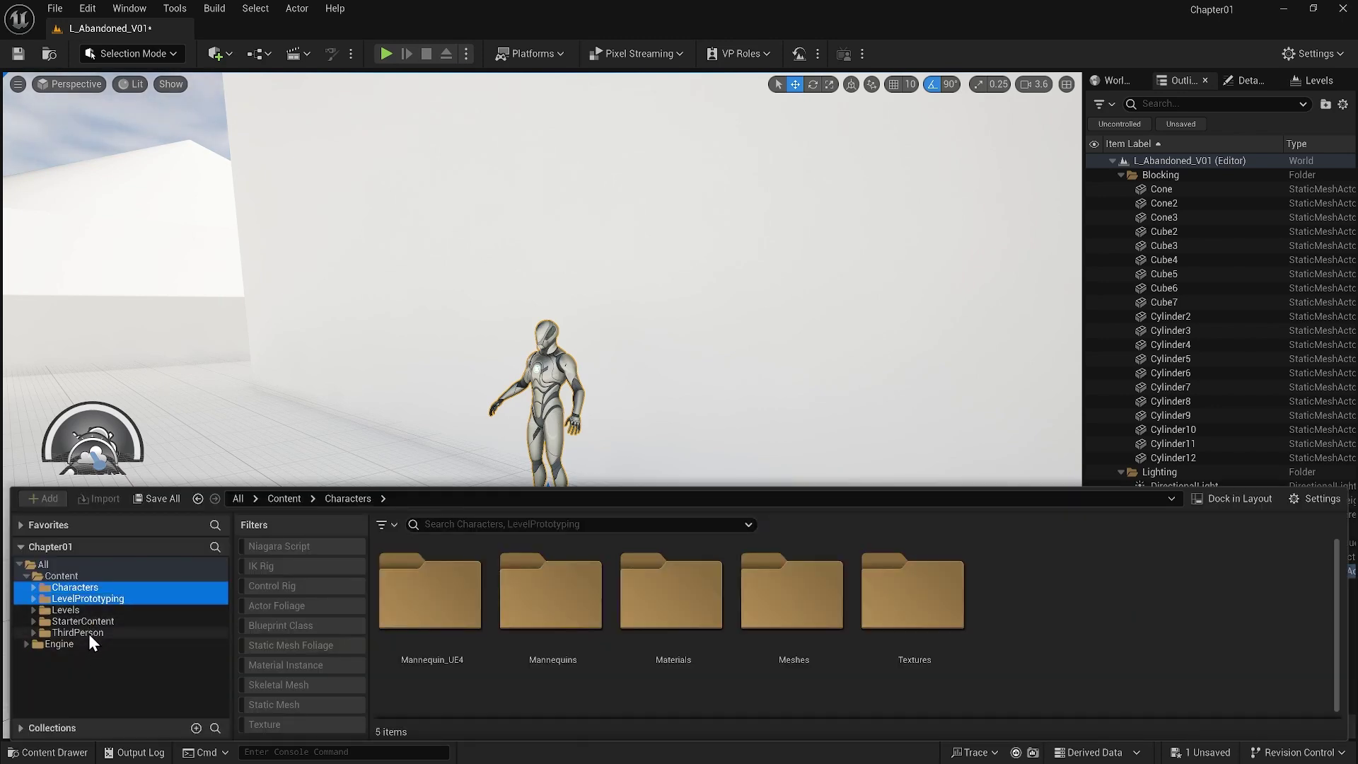
{"action": "left_click", "coordinate": [78, 633], "text": "ctrl"}
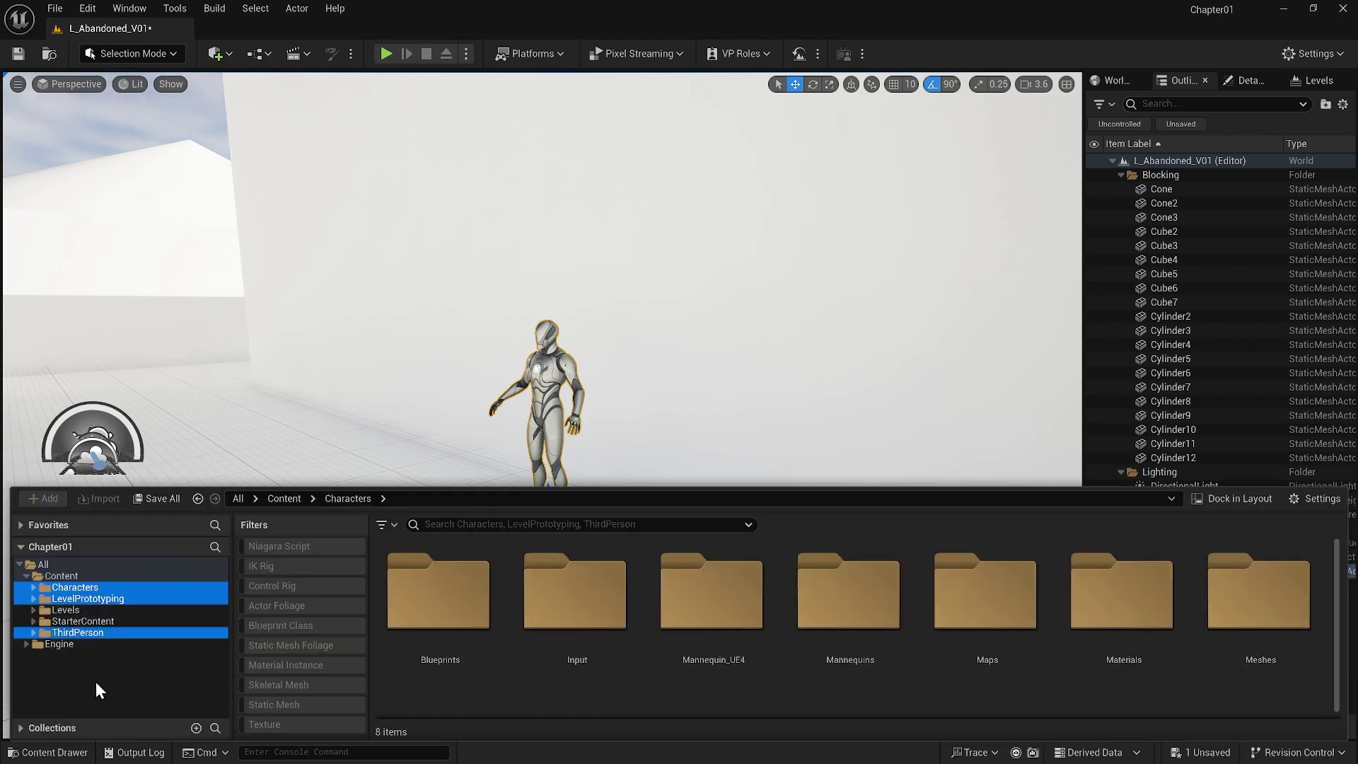
{"action": "left_click", "coordinate": [113, 632]}
{"action": "left_click", "coordinate": [410, 617]}
{"action": "double_click", "coordinate": [410, 617]}
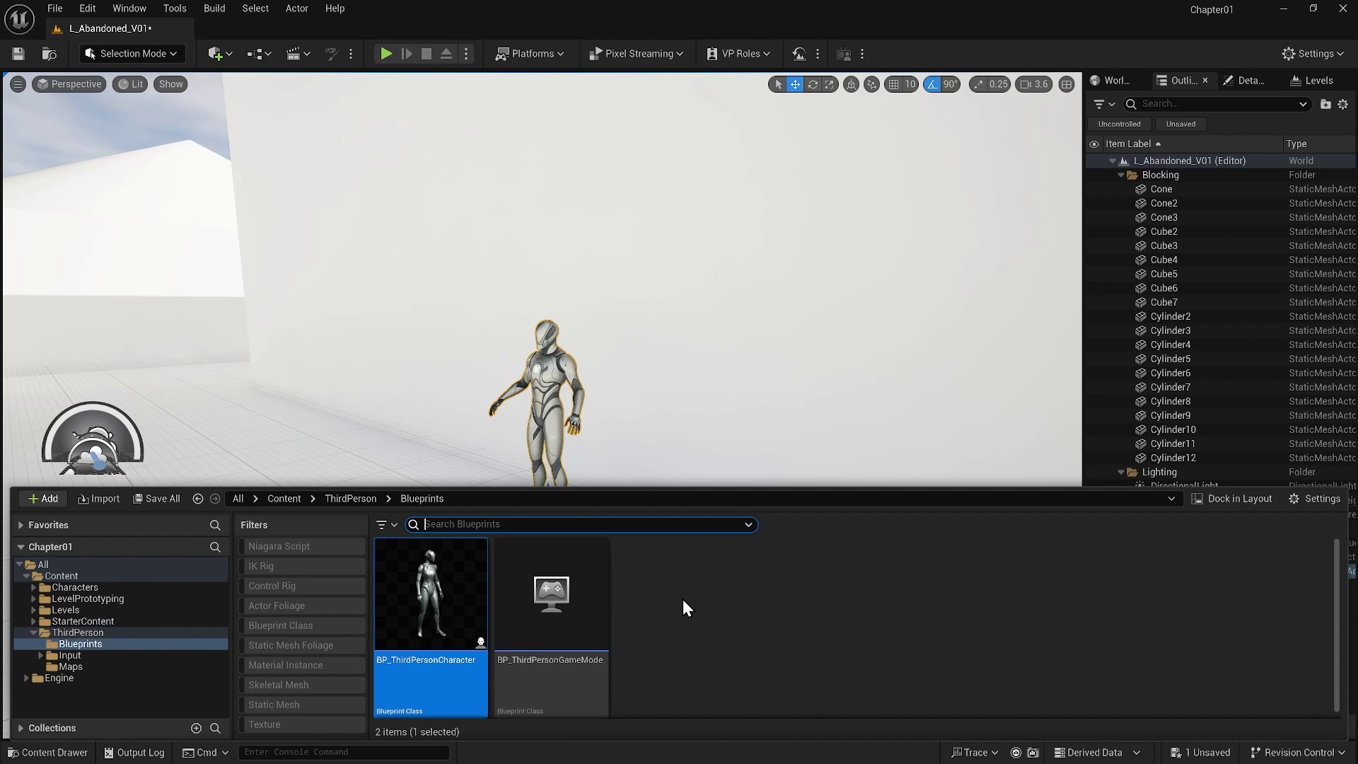
- Set the world's GameMode Override to BP_ThirdPersonGameMode, and clear it back to None
{"action": "left_click", "coordinate": [1117, 80]}
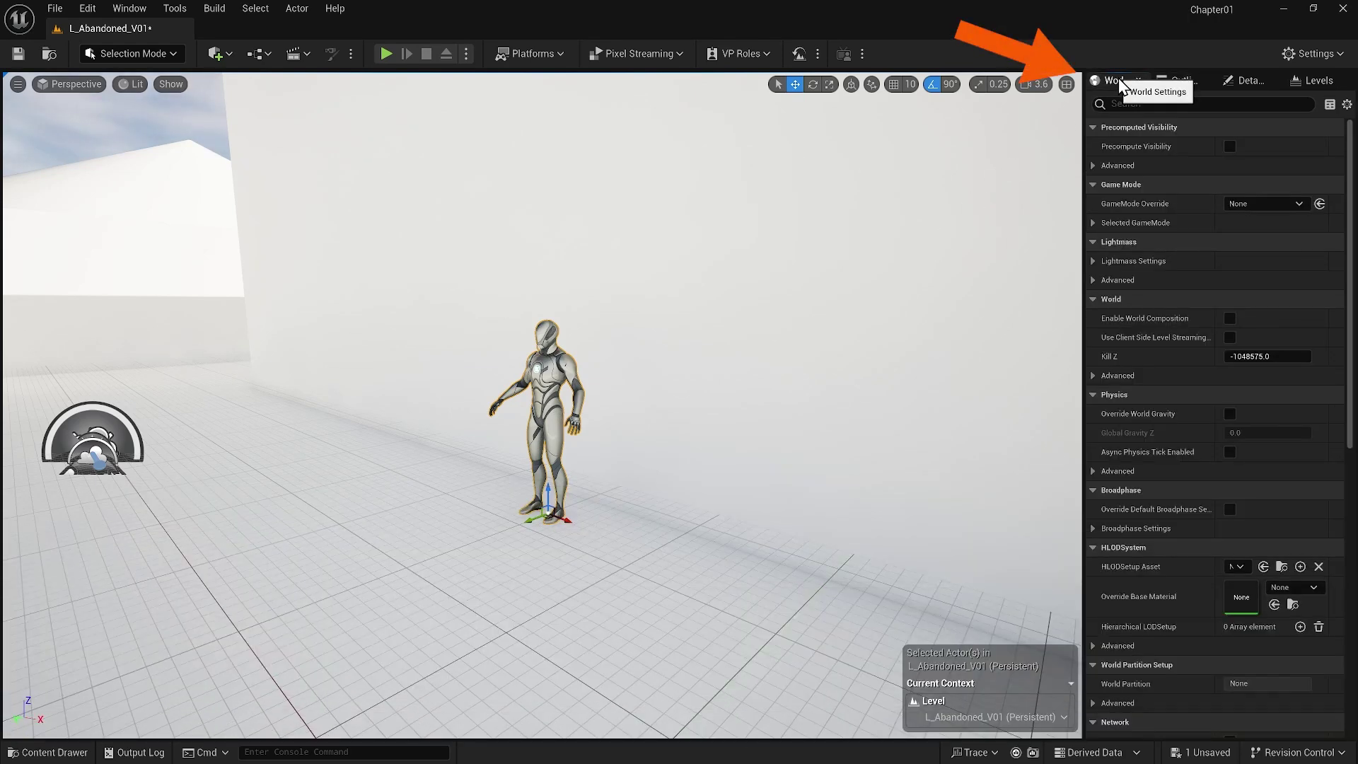
{"action": "left_click", "coordinate": [1244, 211]}
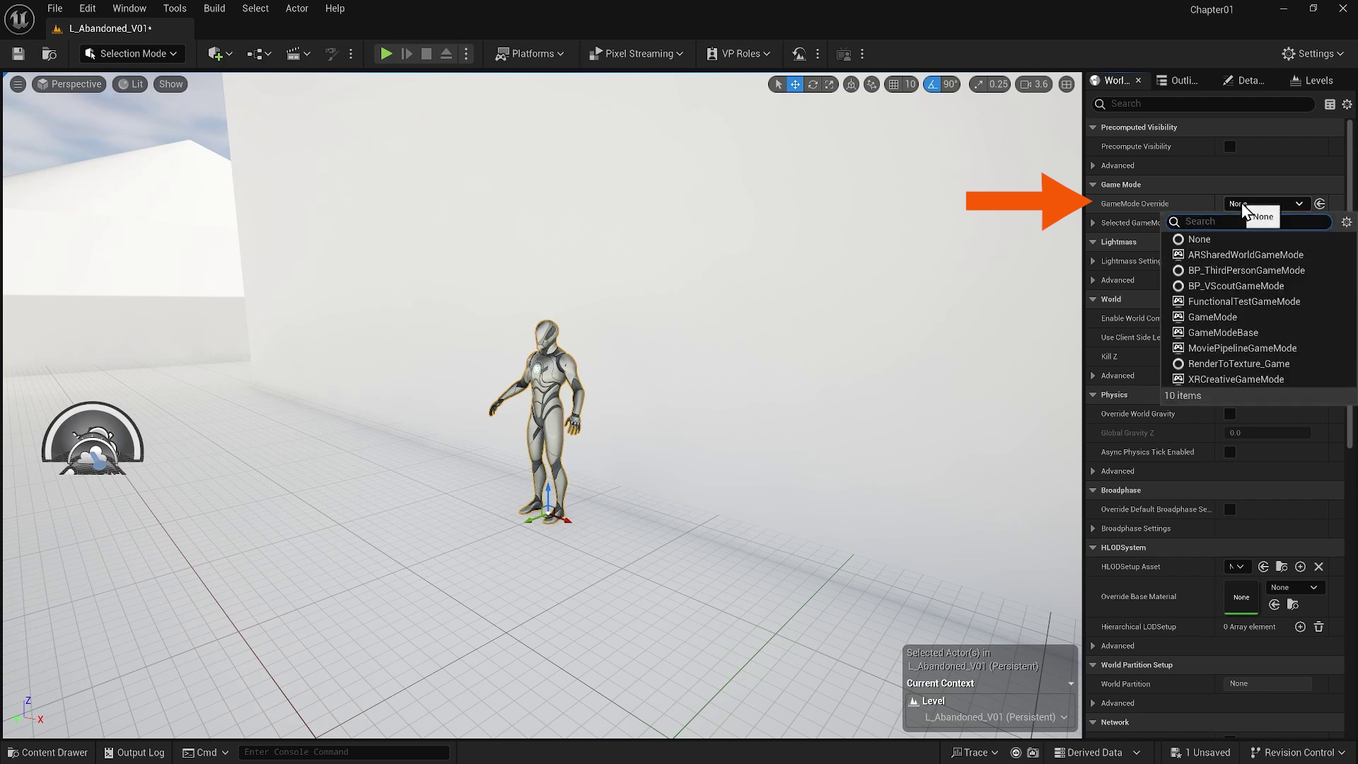
{"action": "left_click", "coordinate": [1251, 270]}
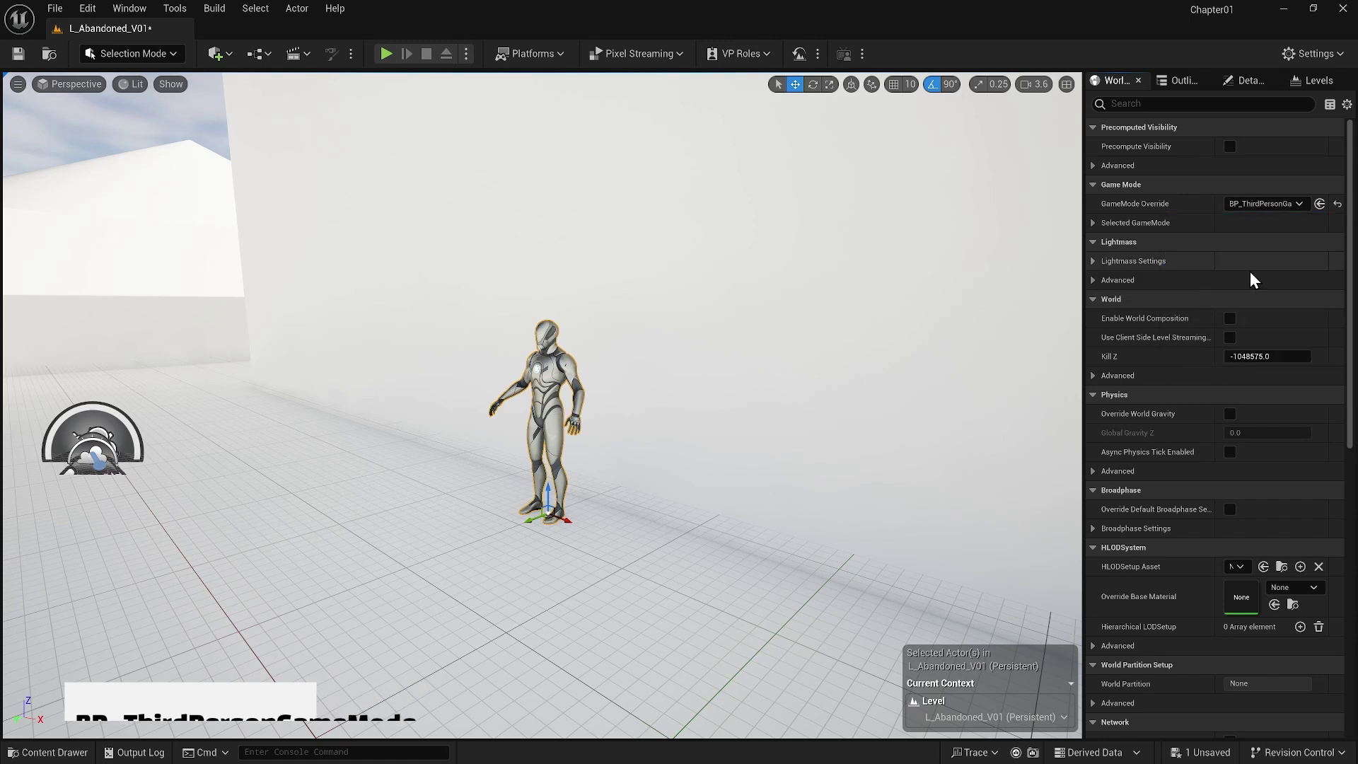
{"action": "left_click", "coordinate": [1246, 203]}
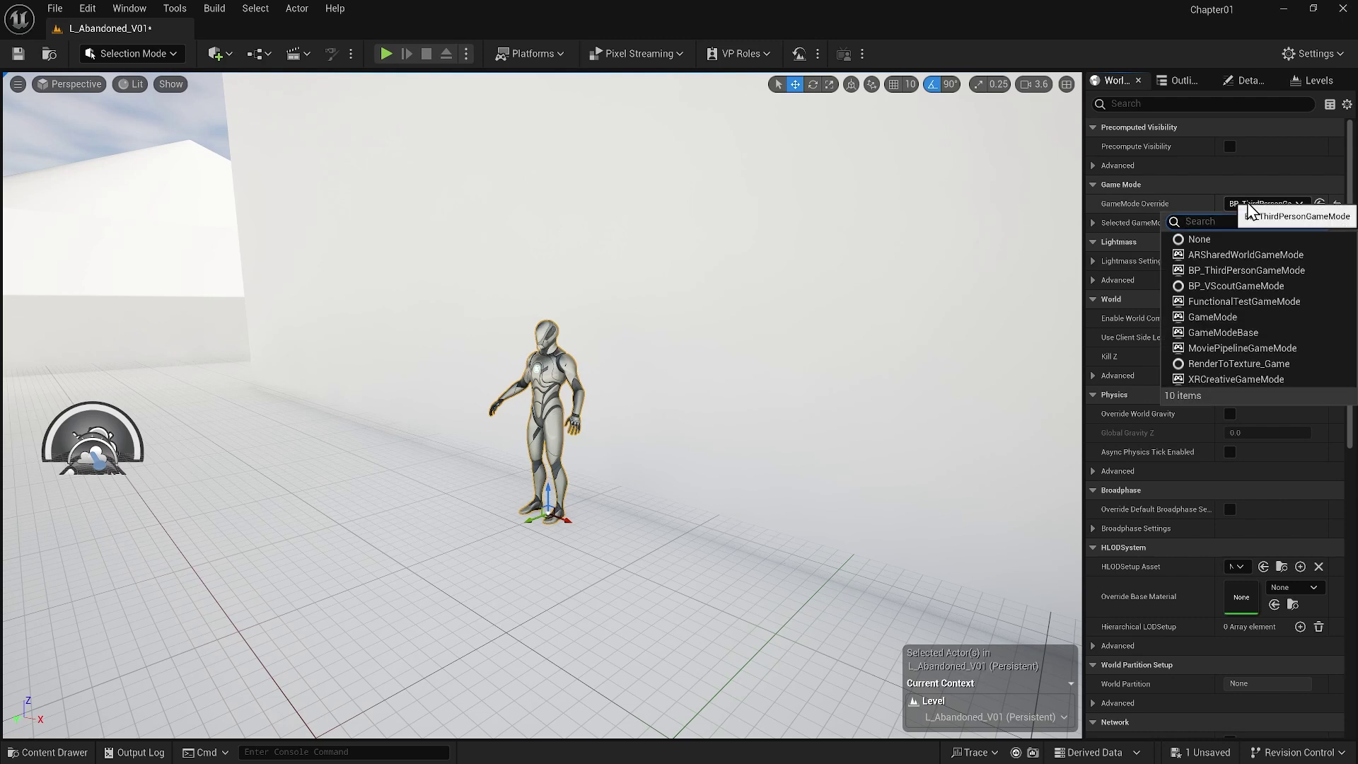
{"action": "left_click", "coordinate": [1228, 238]}
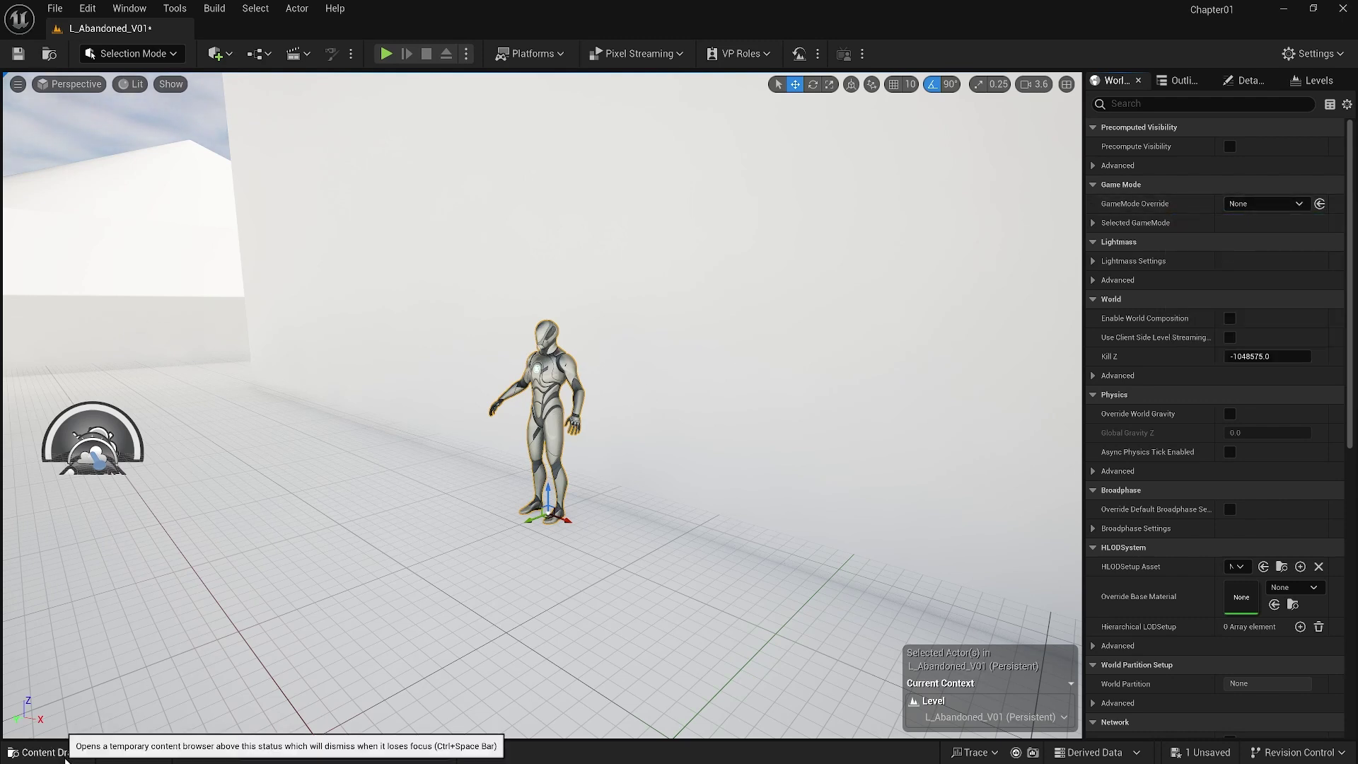
- Select the BP_ThirdPersonGameMode asset in the project content and assign it as the world's GameMode Override
{"action": "left_click", "coordinate": [43, 753]}
{"action": "left_click", "coordinate": [559, 622]}
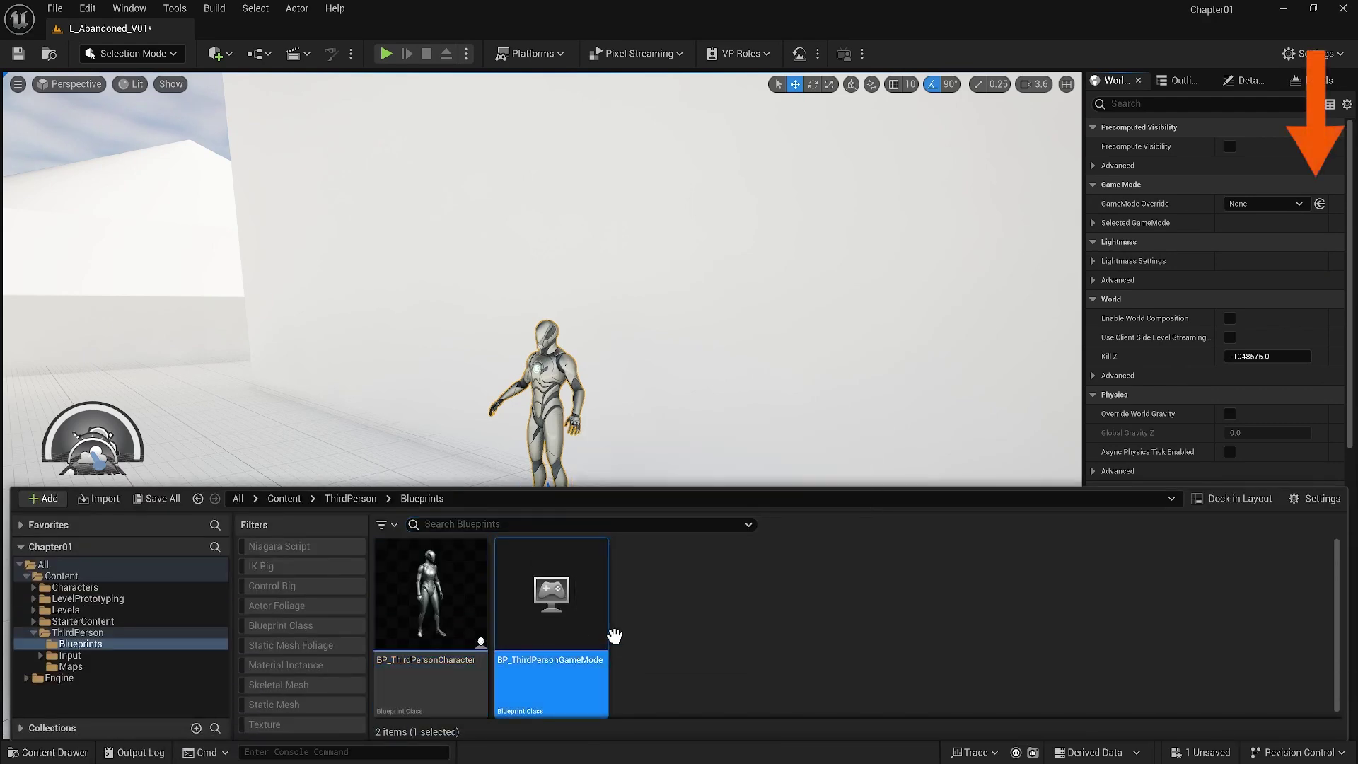
{"action": "left_click", "coordinate": [1320, 204]}
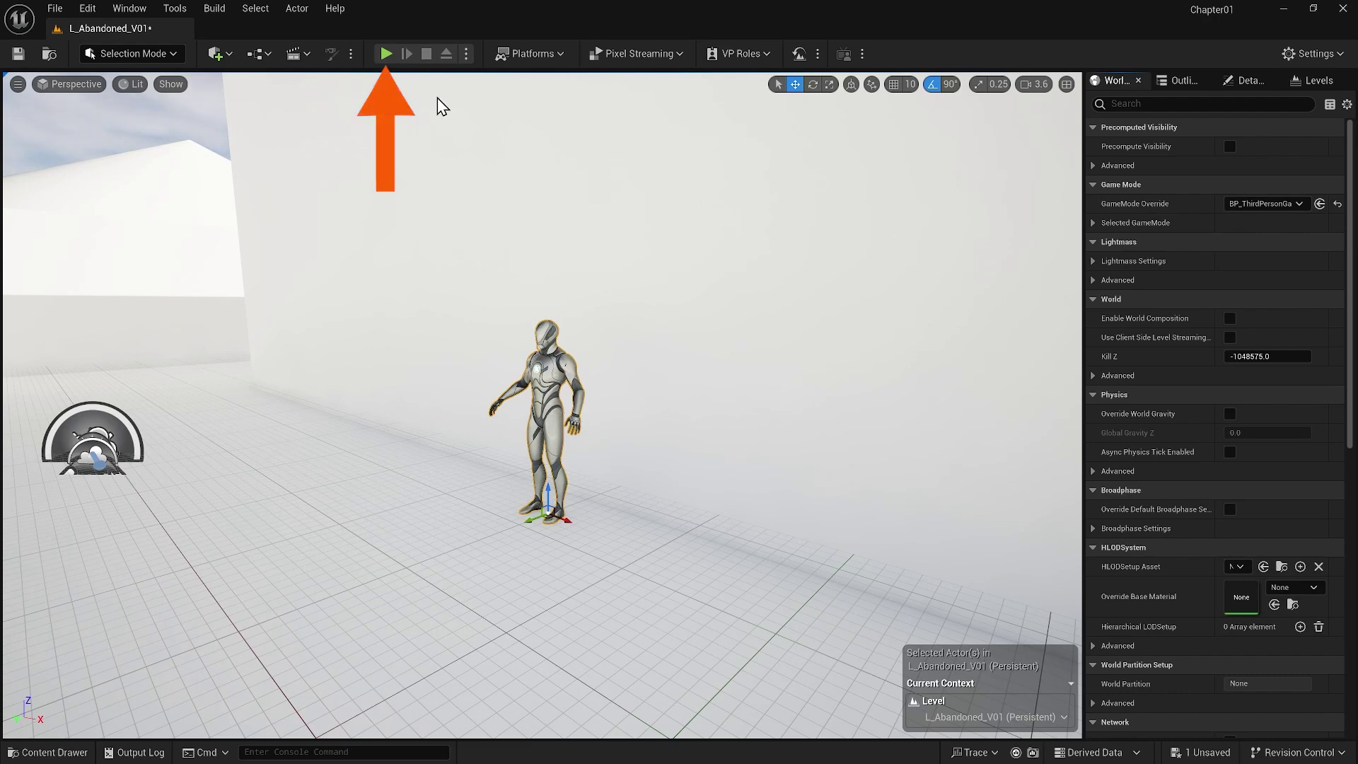
- Play the level, run the third-person character toward the placed mannequin, and stop the play session
{"action": "left_click", "coordinate": [386, 55]}
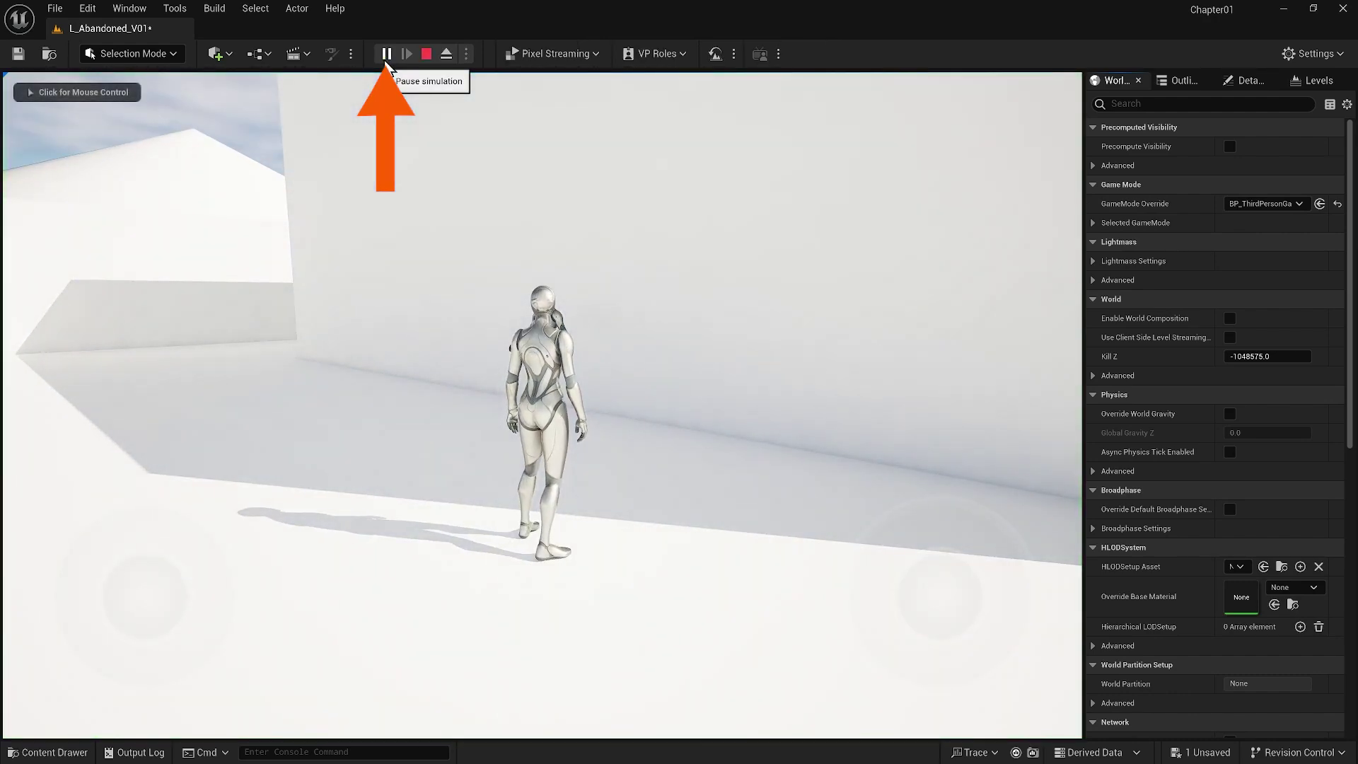
{"action": "left_click", "coordinate": [567, 242]}
{"action": "key", "text": "w"}
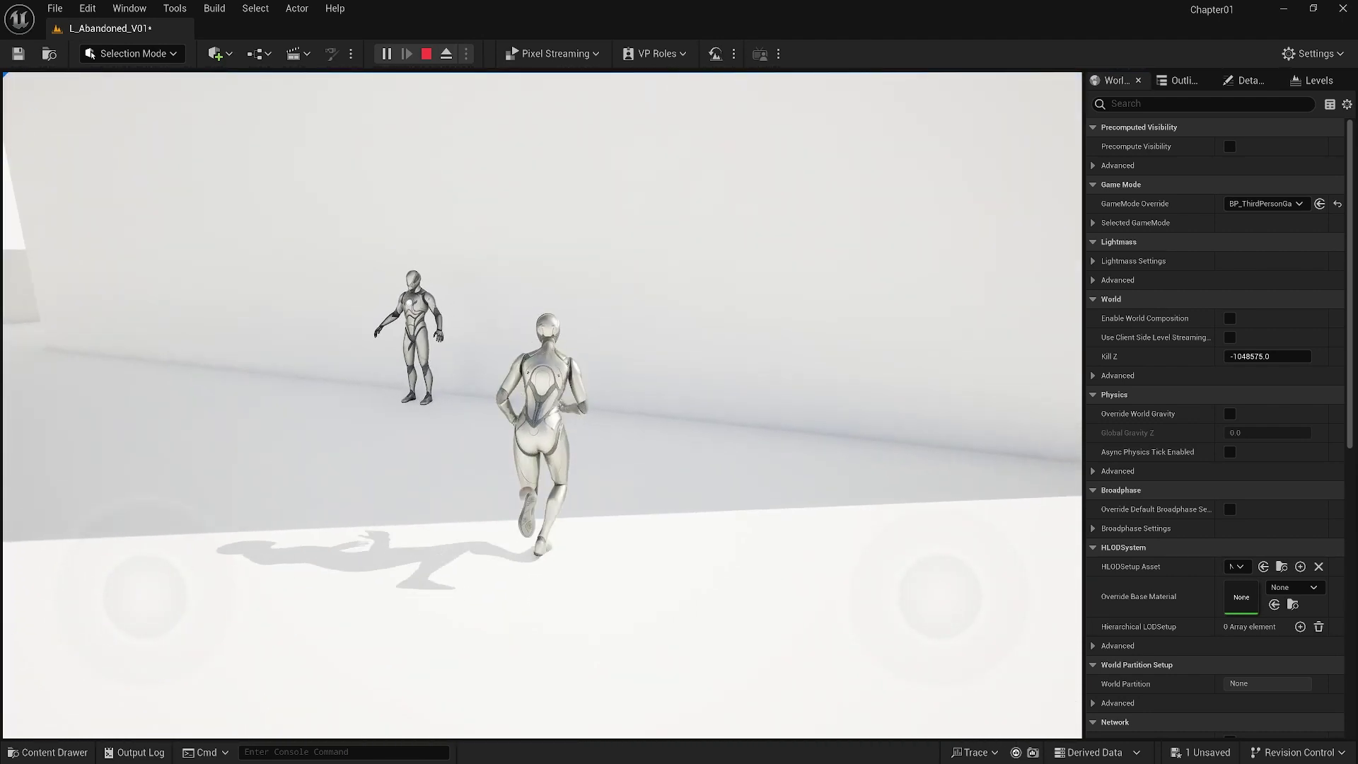
{"action": "key", "text": "w"}
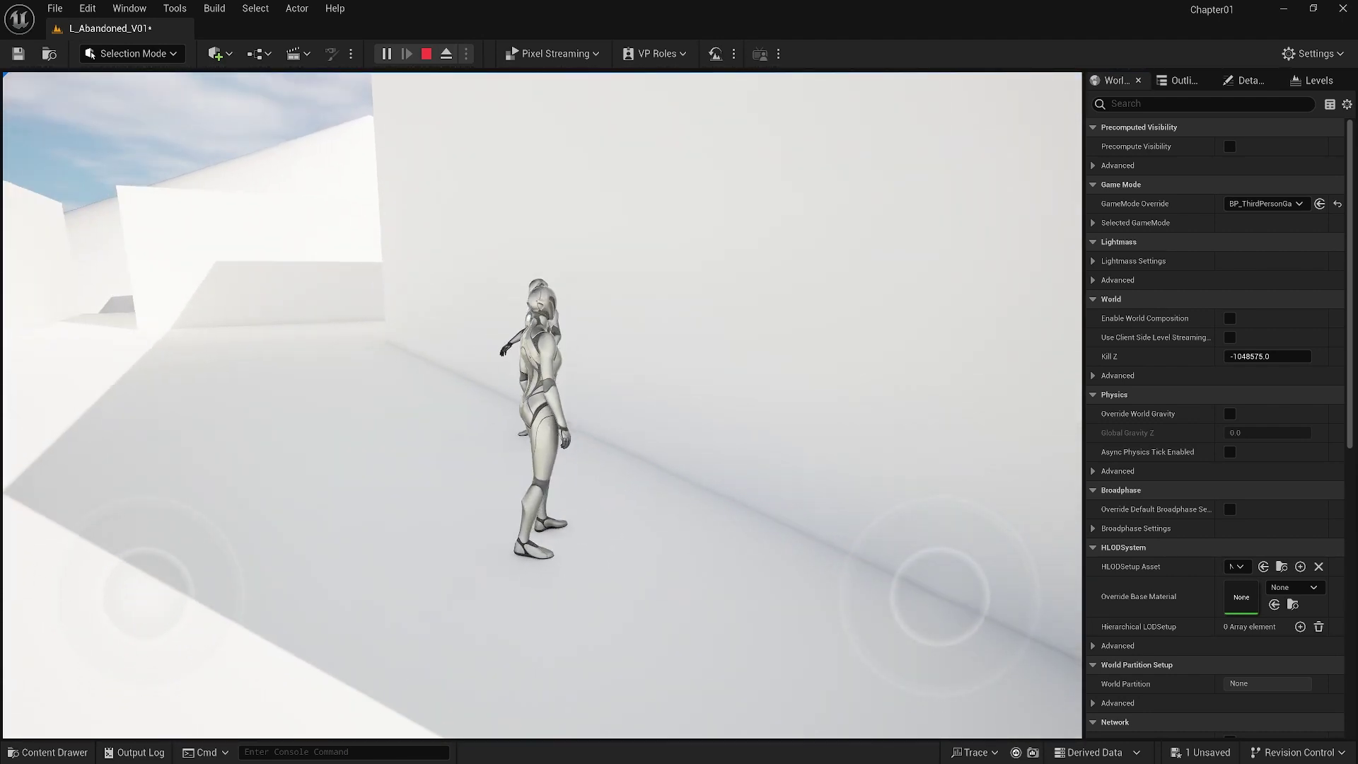
{"action": "key", "text": "w"}
{"action": "key", "text": "Escape"}
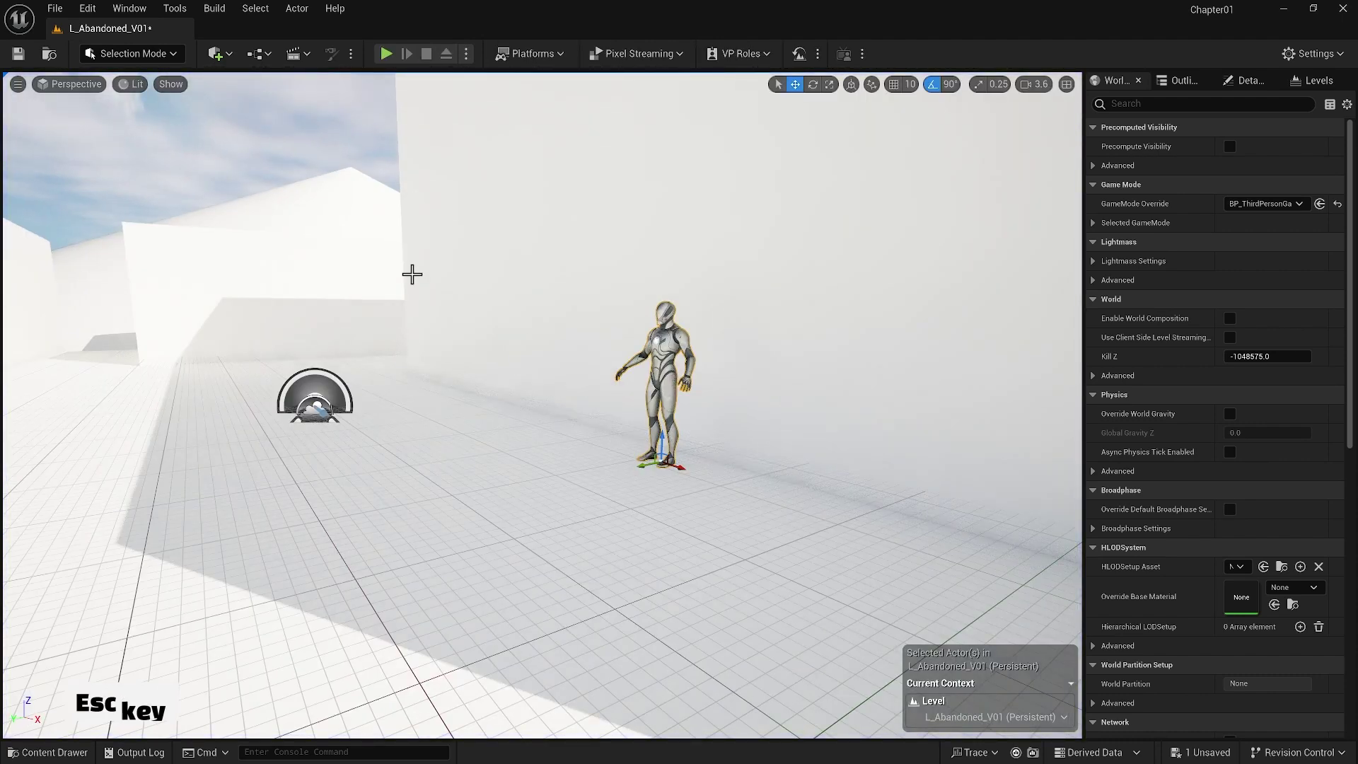
- Open the BP_ThirdPersonCharacter blueprint from the ThirdPerson Blueprints folder and show its 3D preview
{"action": "left_click", "coordinate": [48, 752]}
{"action": "left_click", "coordinate": [430, 679]}
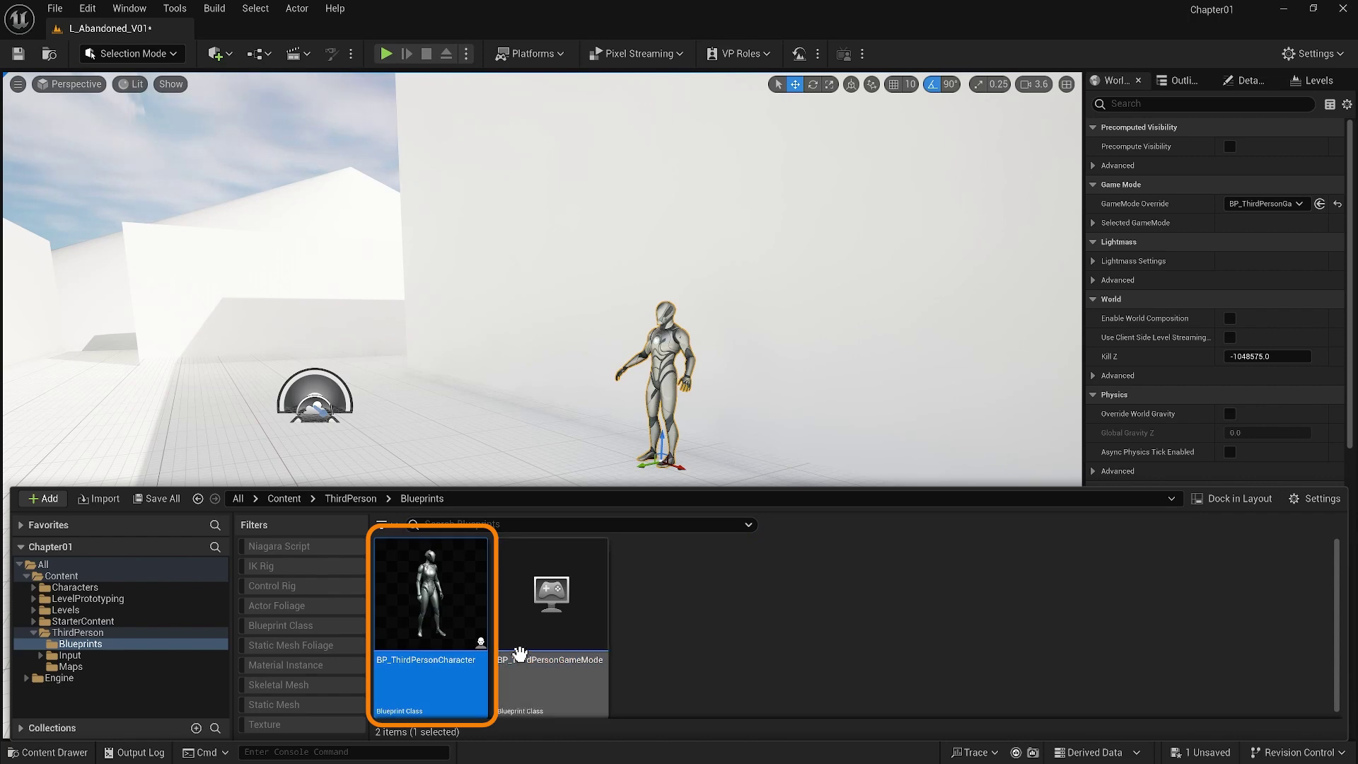
{"action": "double_click", "coordinate": [433, 654]}
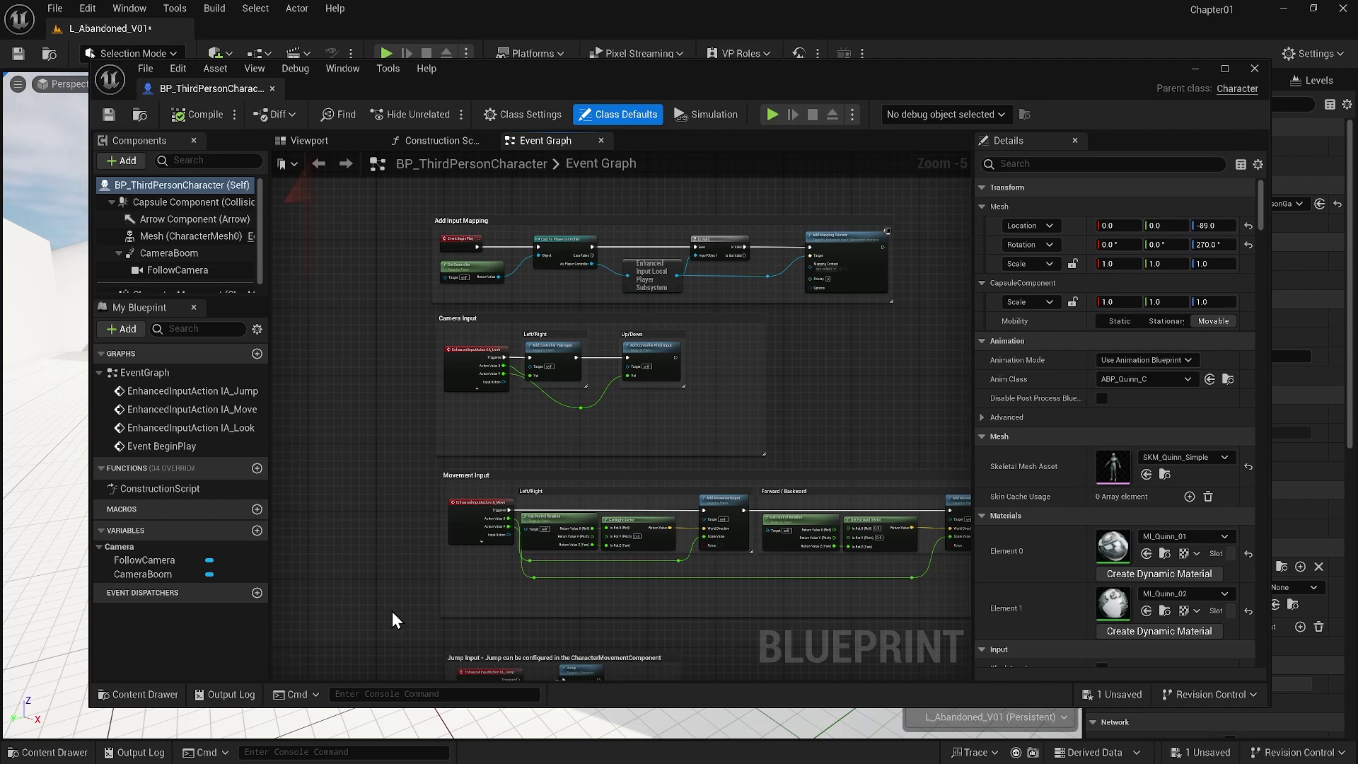
{"action": "left_click", "coordinate": [345, 139]}
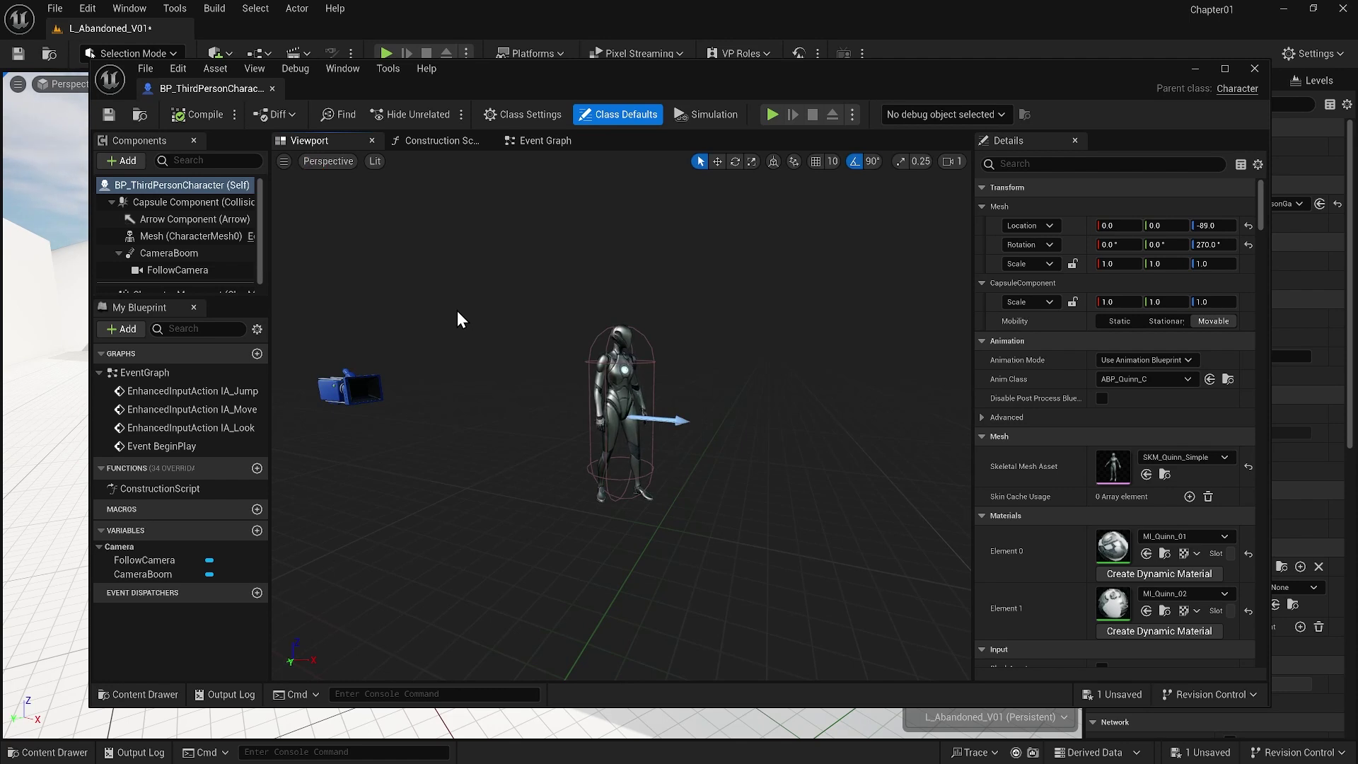
- Locate SKM_Manny_Simple in the Mannequins Meshes folder and assign it as the character's Skeletal Mesh Asset
{"action": "left_click", "coordinate": [1168, 474]}
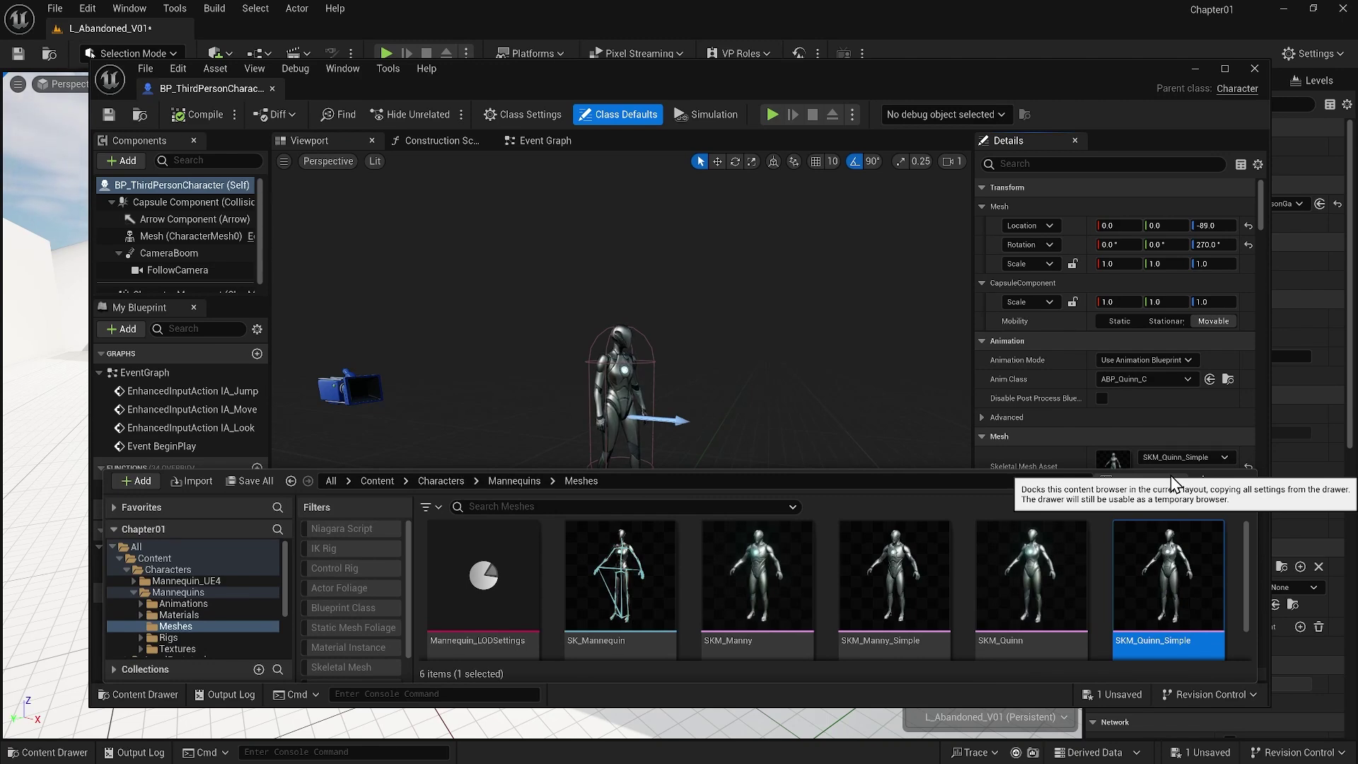
{"action": "left_click", "coordinate": [903, 613]}
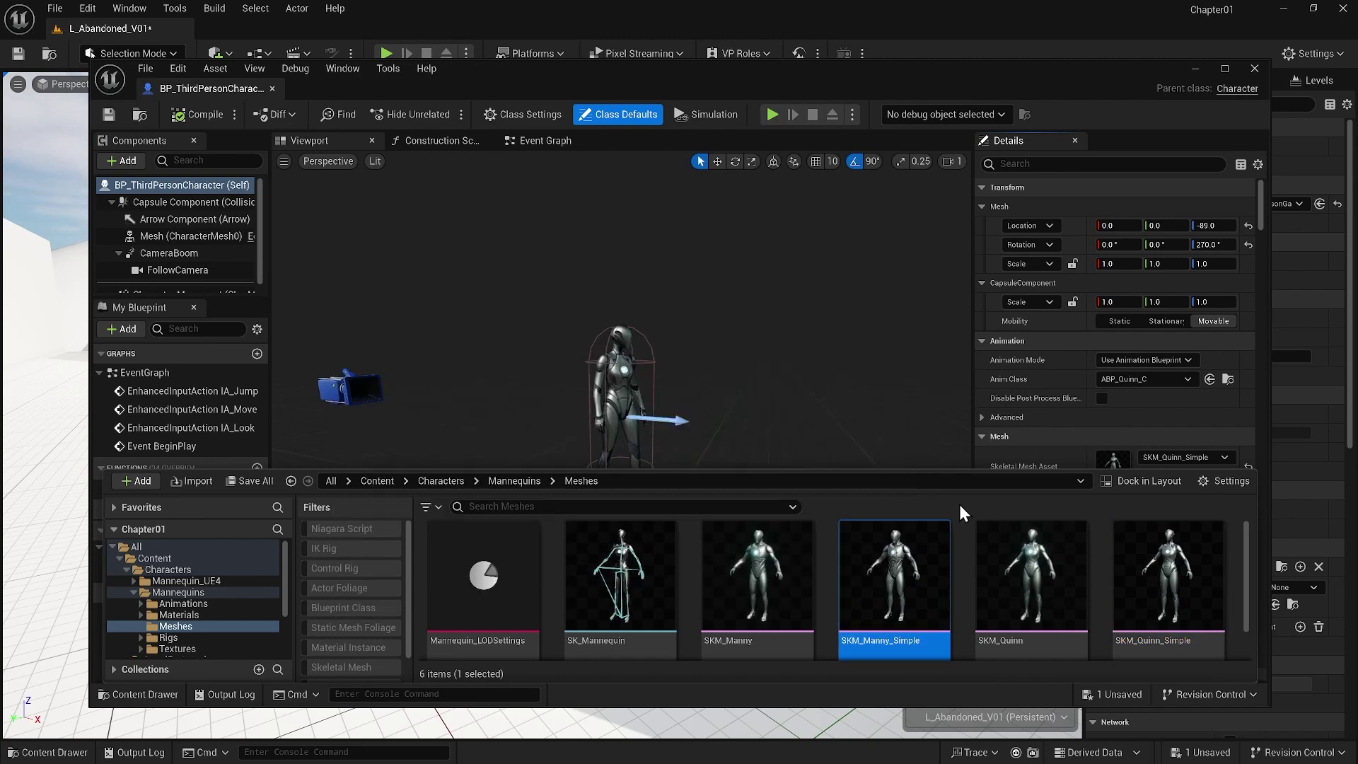
{"action": "left_click", "coordinate": [135, 693]}
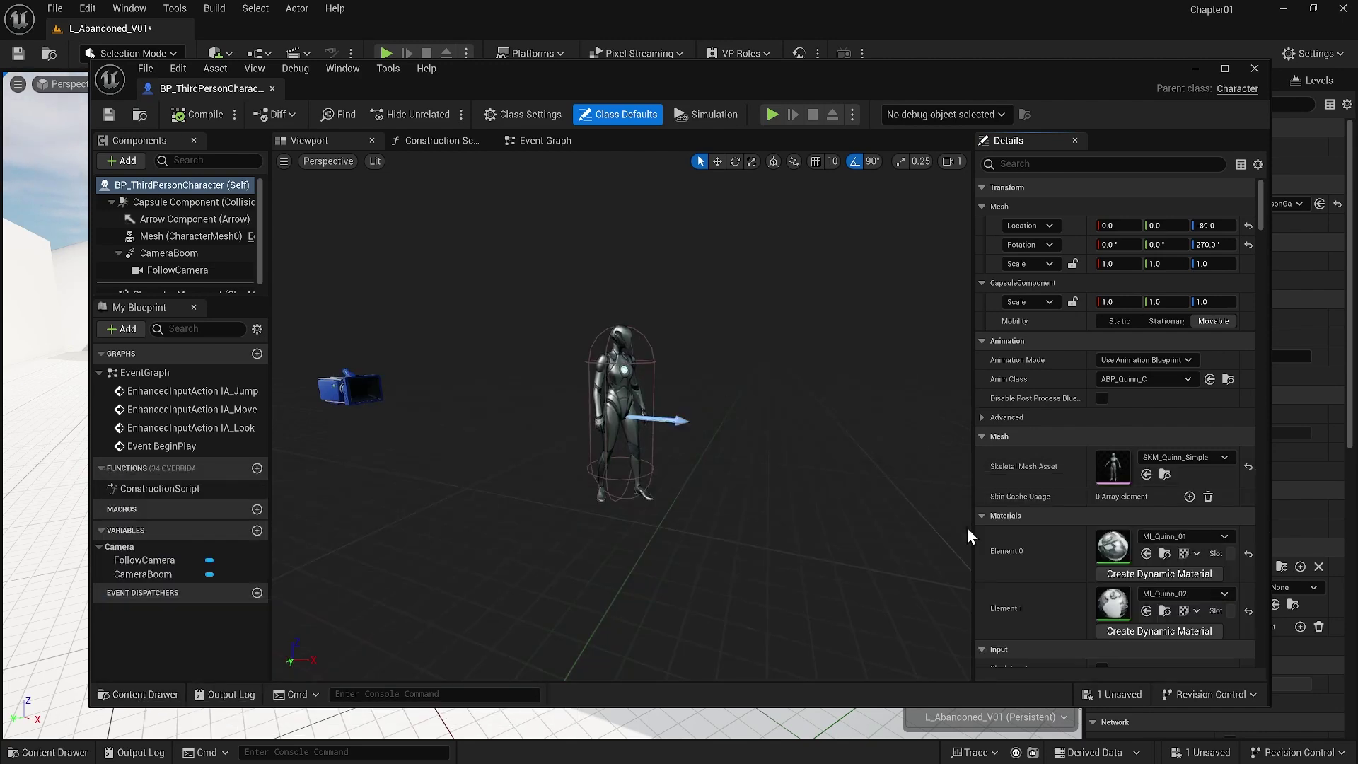
{"action": "left_click", "coordinate": [1147, 474]}
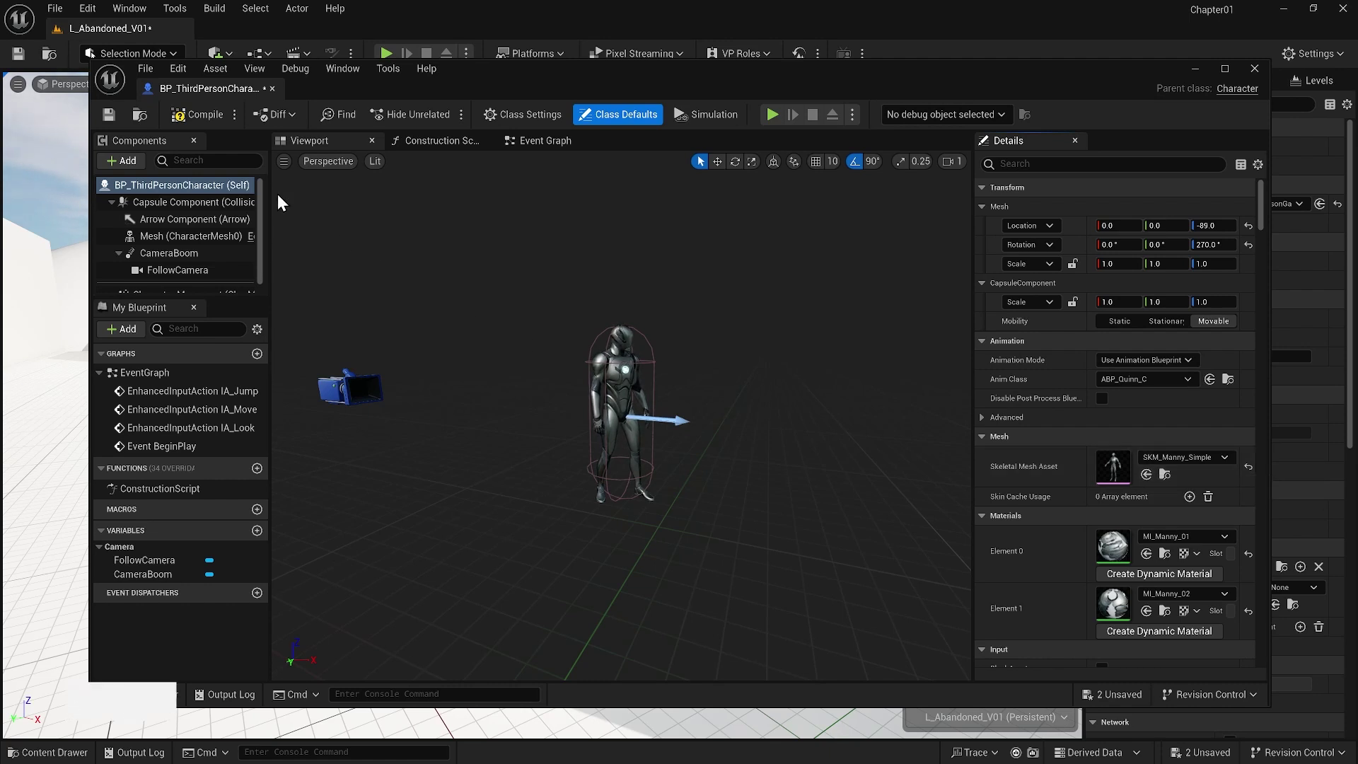
- Compile and save the character blueprint, and close its editor
{"action": "left_click", "coordinate": [189, 110]}
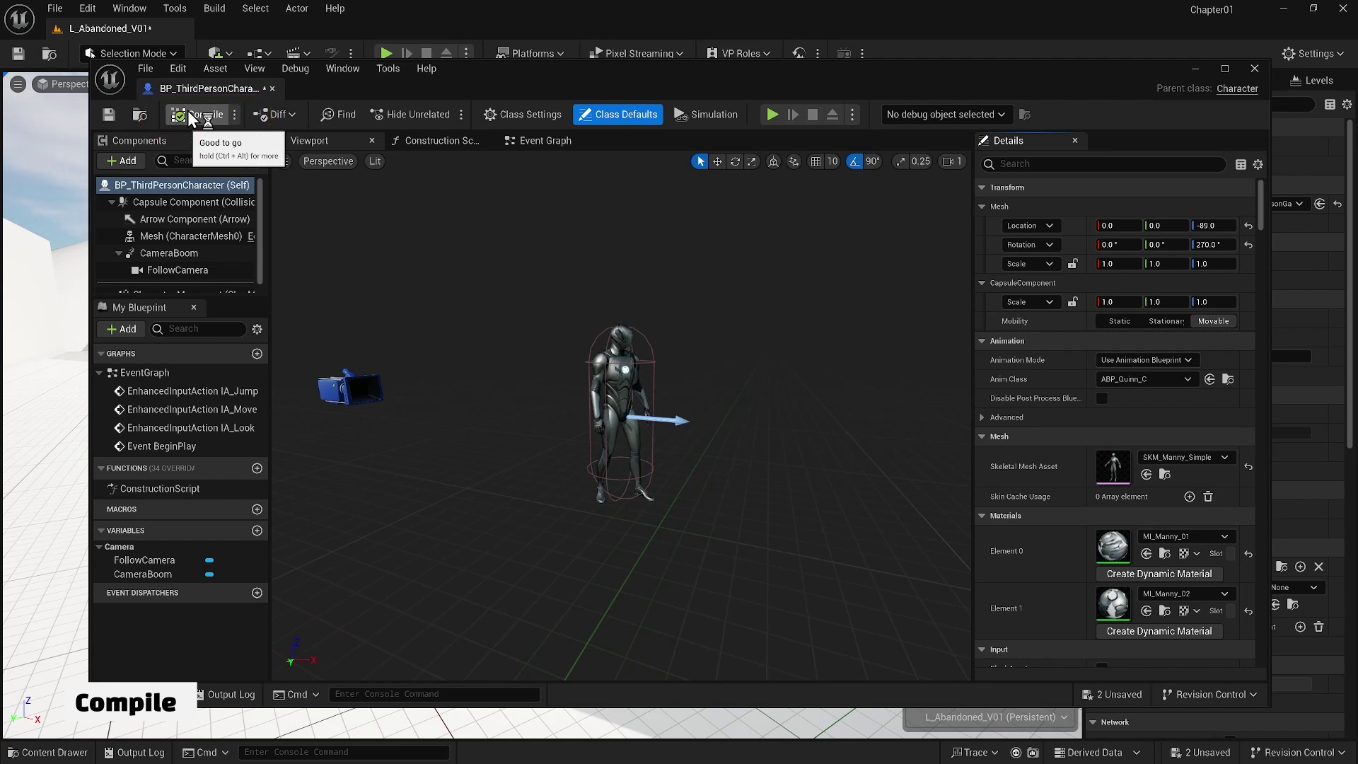
{"action": "left_click", "coordinate": [108, 113]}
{"action": "left_click", "coordinate": [1255, 68]}
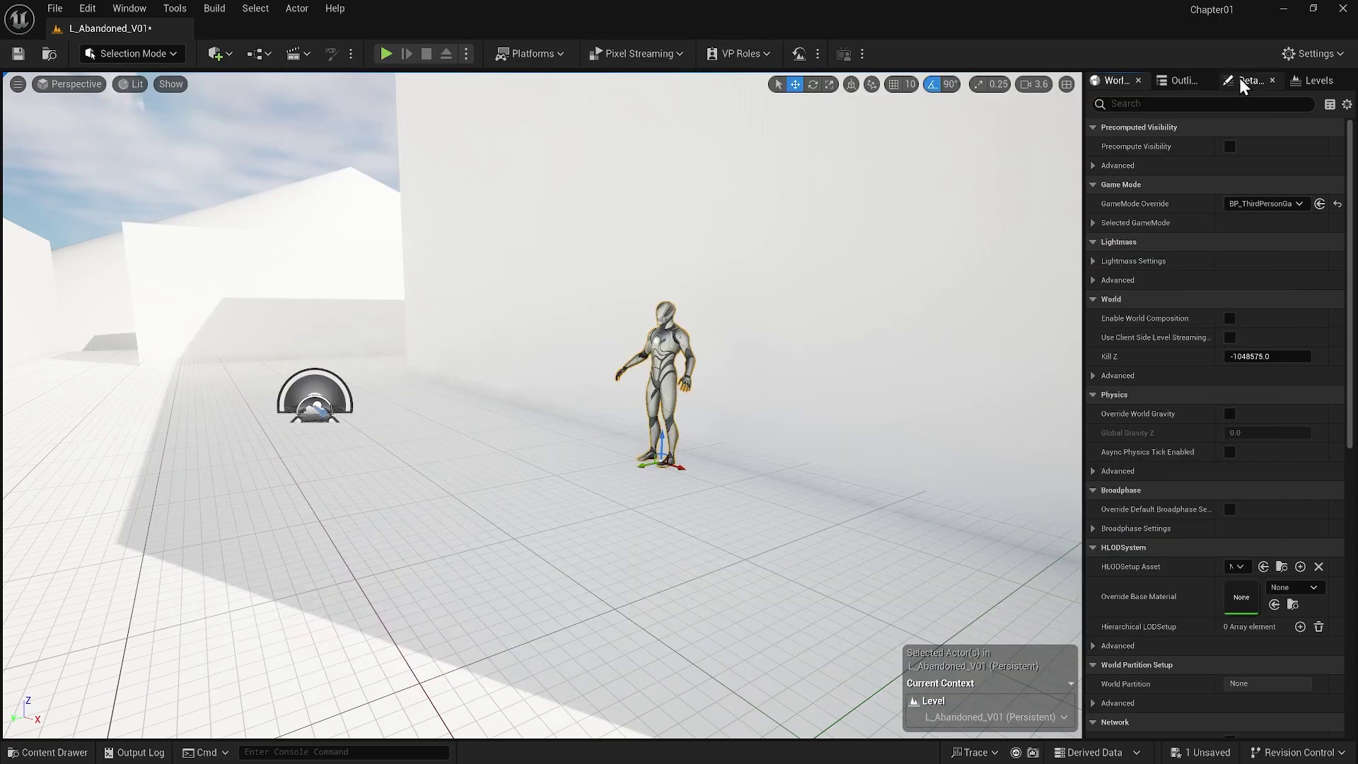
- Play the level to test the Manny character in motion, and end the play session
{"action": "left_click", "coordinate": [386, 55]}
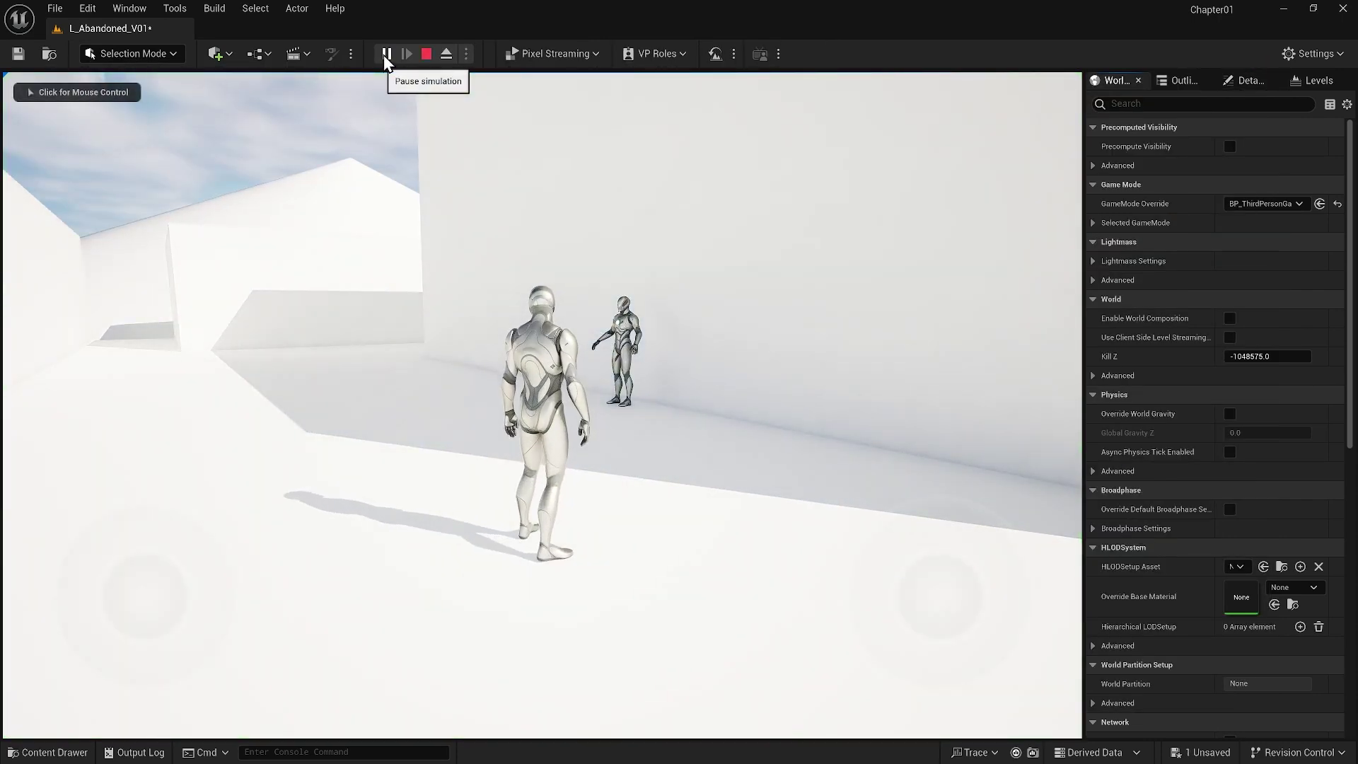
{"action": "left_click", "coordinate": [418, 167]}
{"action": "key", "text": "w"}
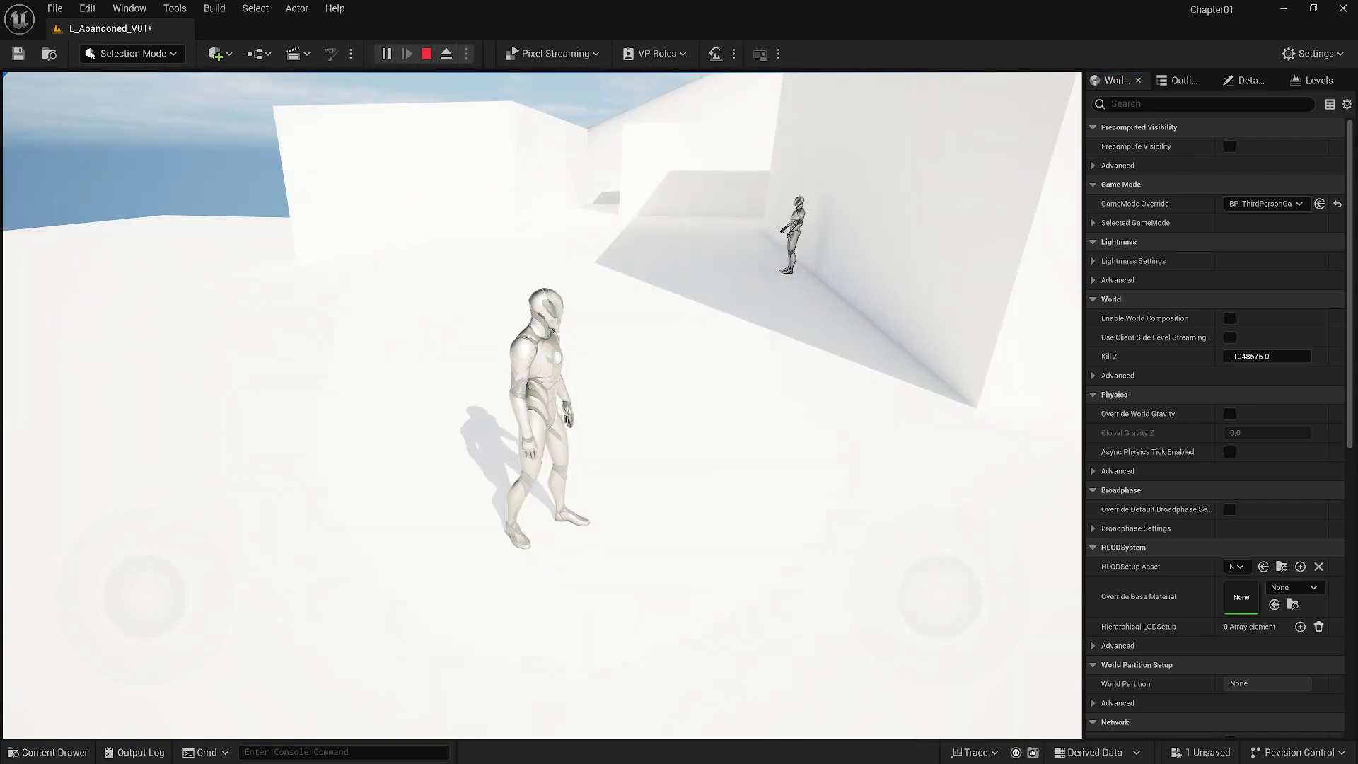
{"action": "key", "text": "shift+F1"}
{"action": "key", "text": "Escape"}
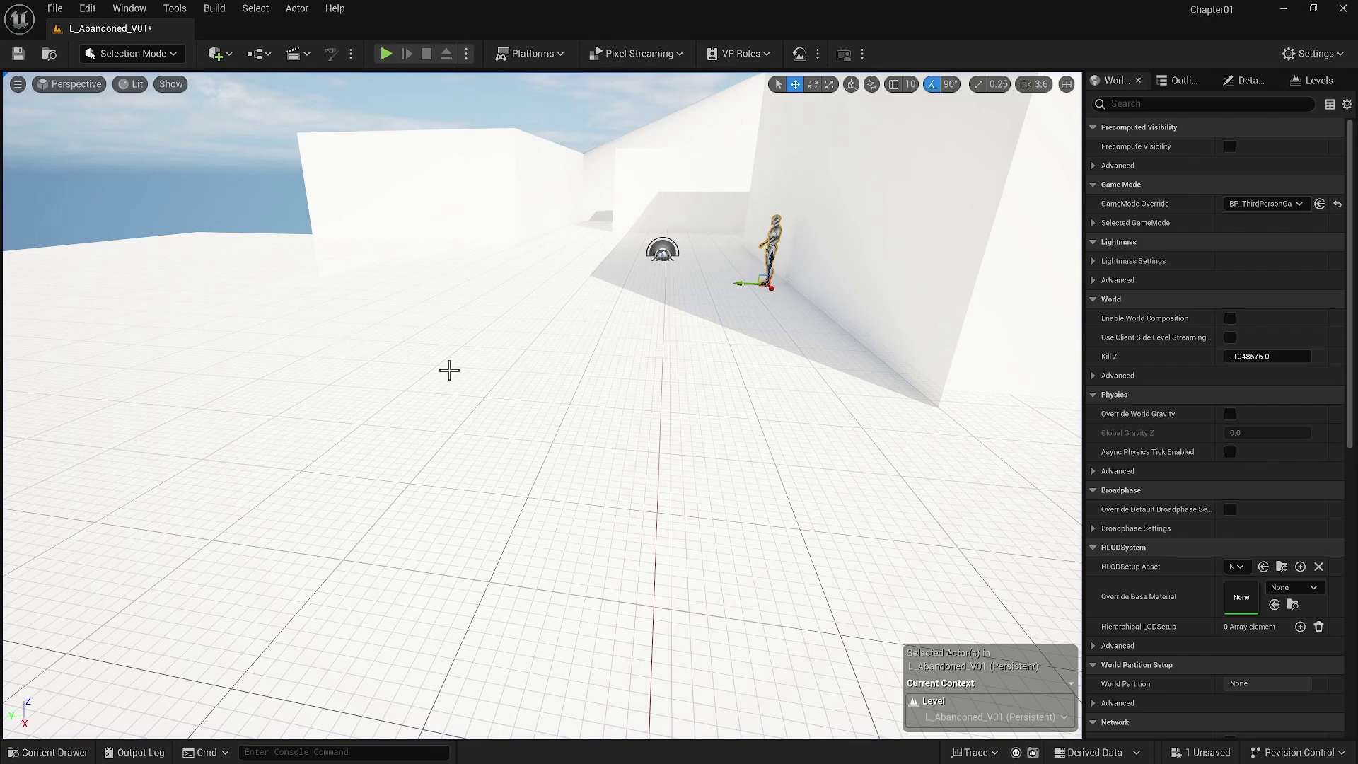
- Play the level from a distant viewpoint beyond the ground's edge, stop the session, and return to bookmark 1
{"action": "middle_click_drag", "start_coordinate": [562, 380], "coordinate": [339, 359]}
{"action": "right_click_drag", "start_coordinate": [340, 375], "coordinate": [562, 380]}
{"action": "scroll", "coordinate": [570, 361], "scroll_direction": "down", "scroll_amount": 10}
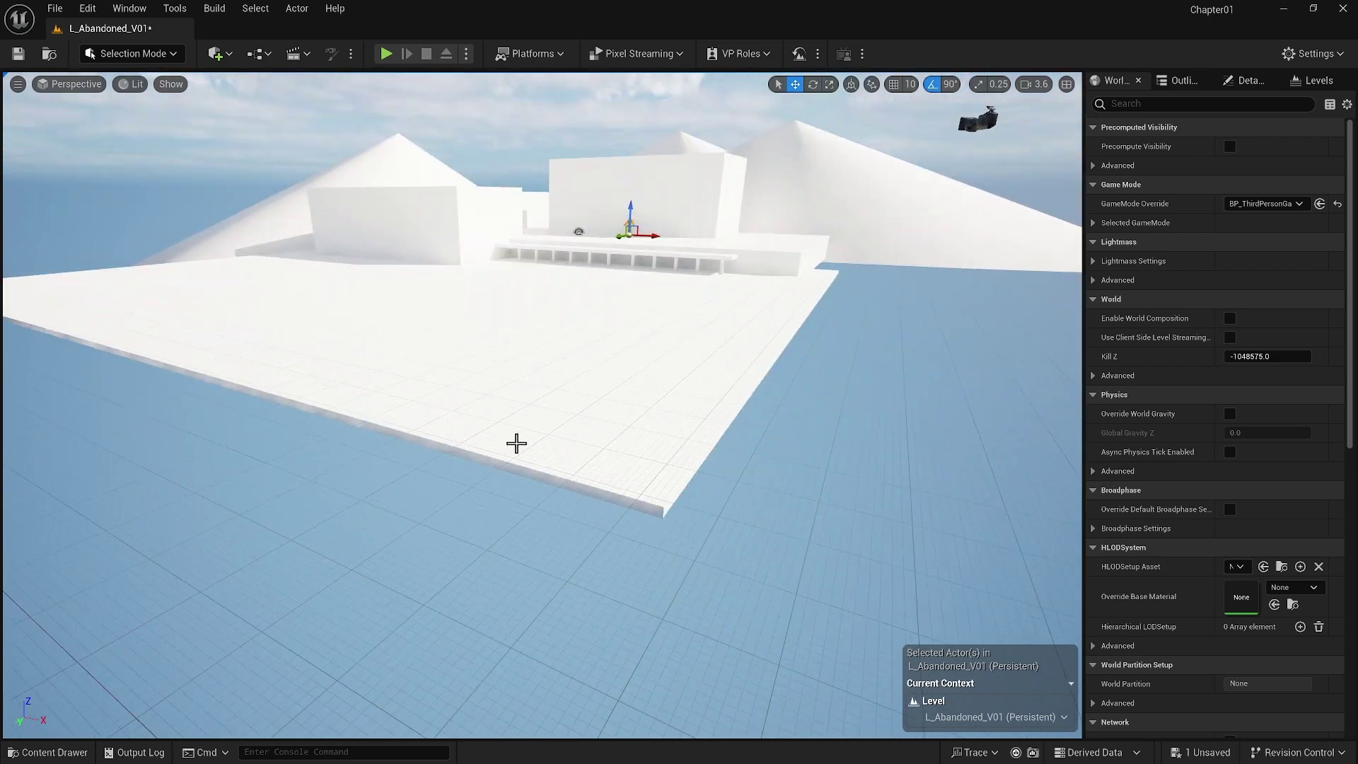
{"action": "middle_click_drag", "start_coordinate": [516, 443], "coordinate": [516, 474]}
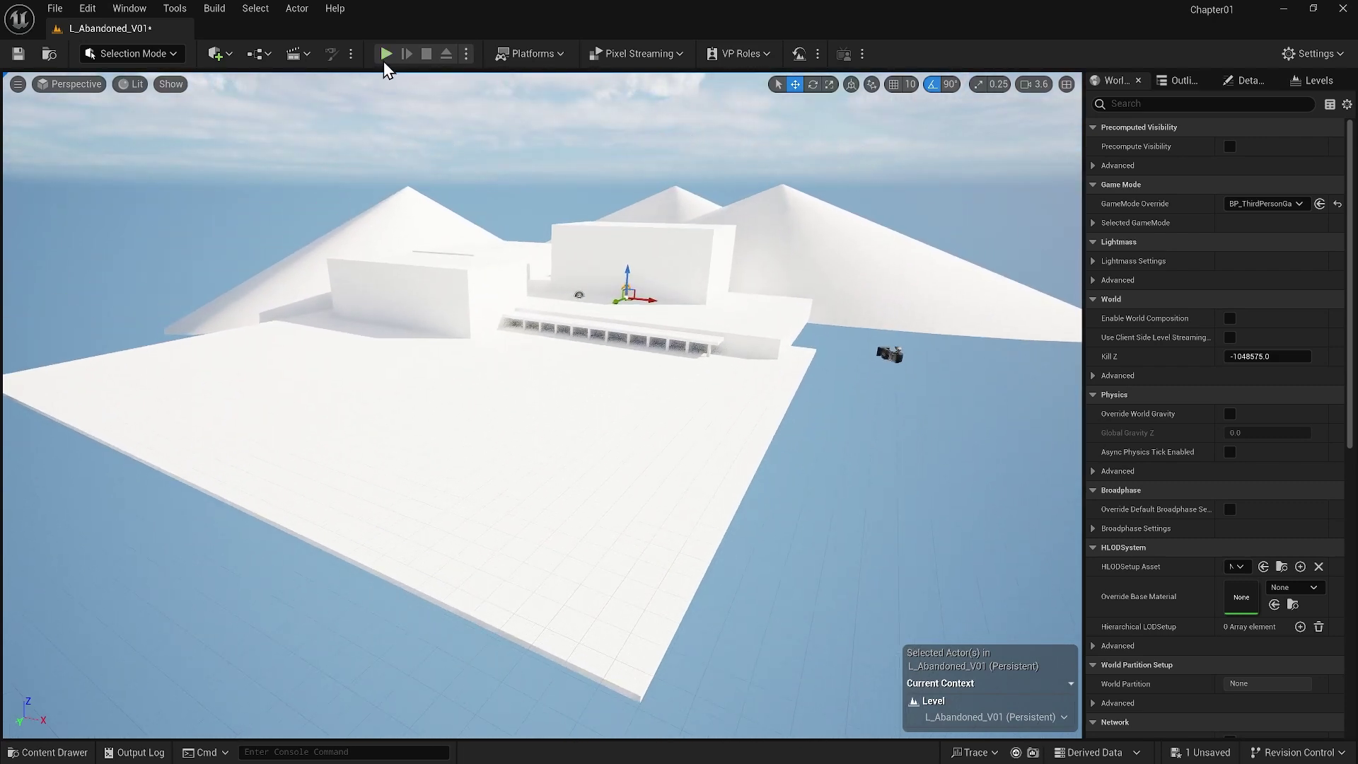
{"action": "left_click", "coordinate": [386, 54]}
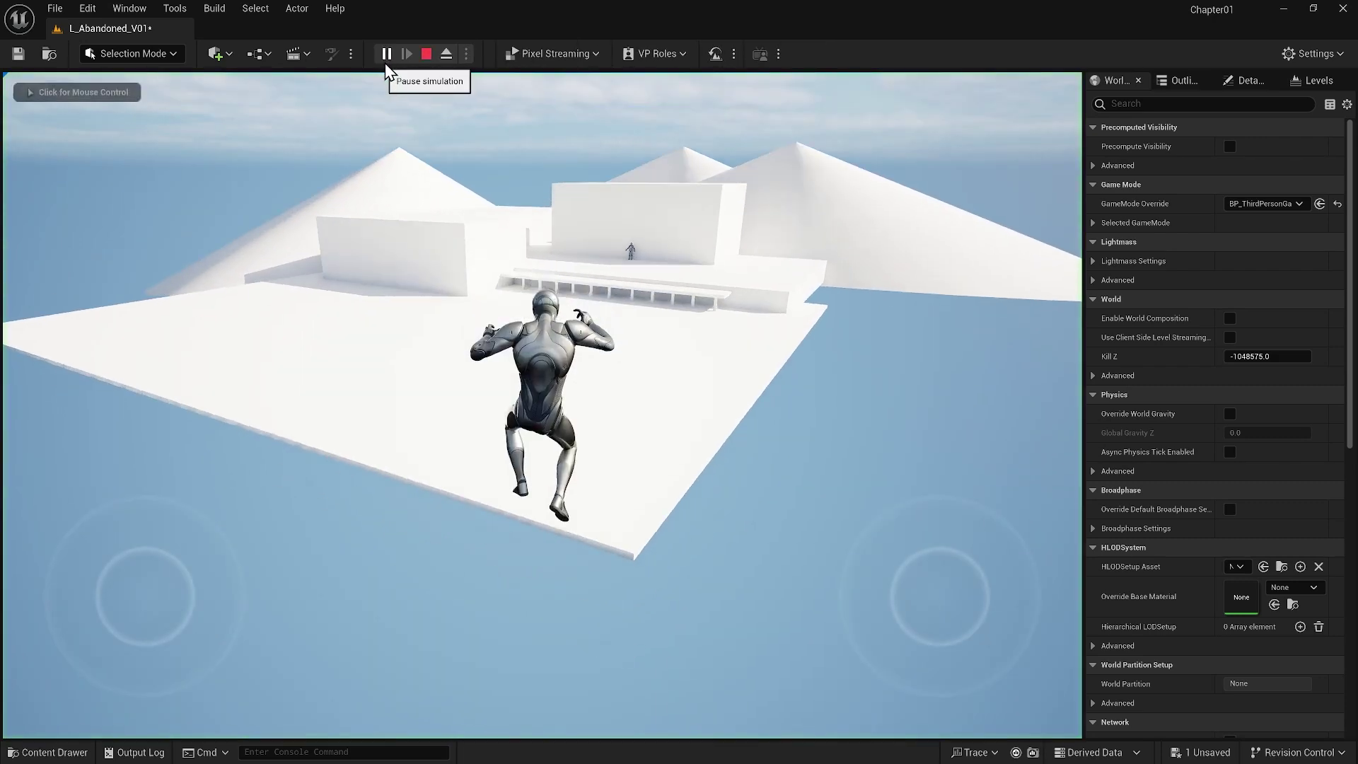
{"action": "left_click", "coordinate": [474, 266]}
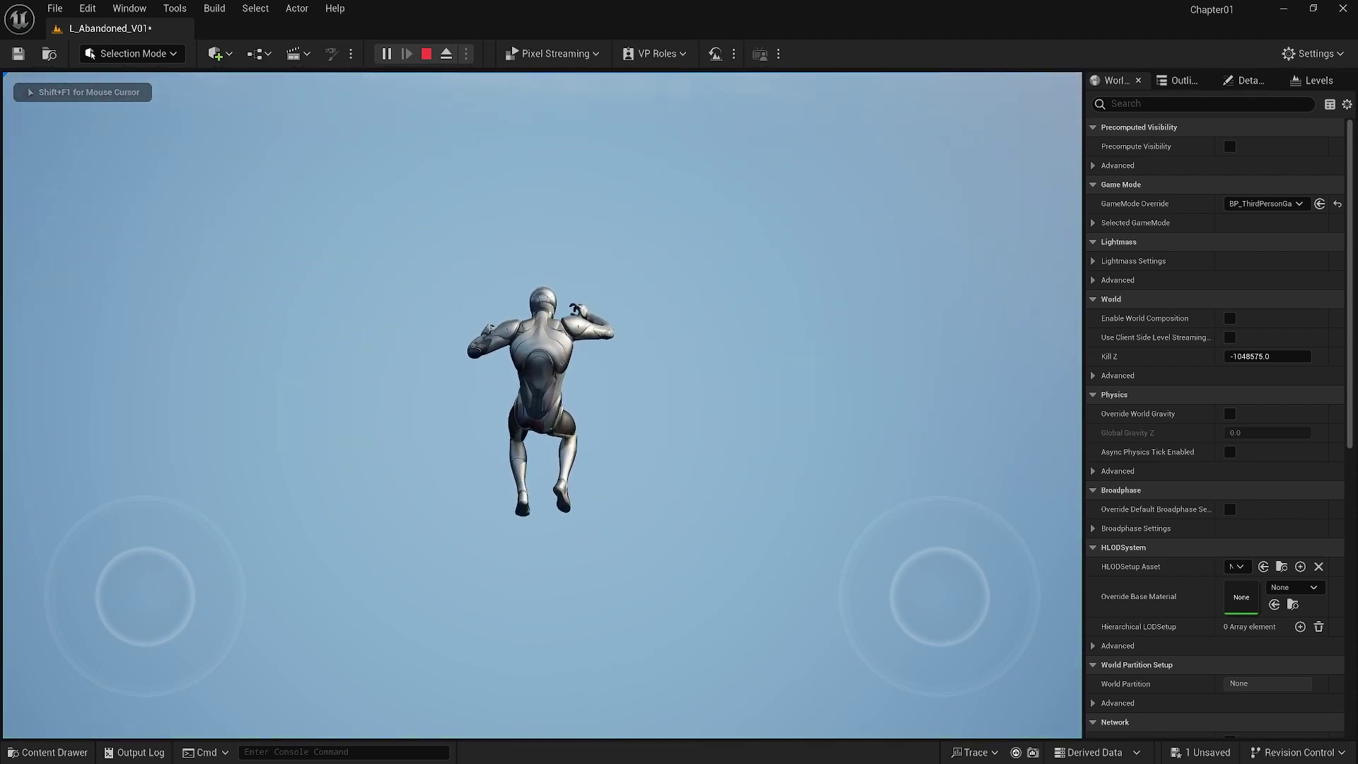
{"action": "key", "text": "Escape"}
{"action": "key", "text": "1"}
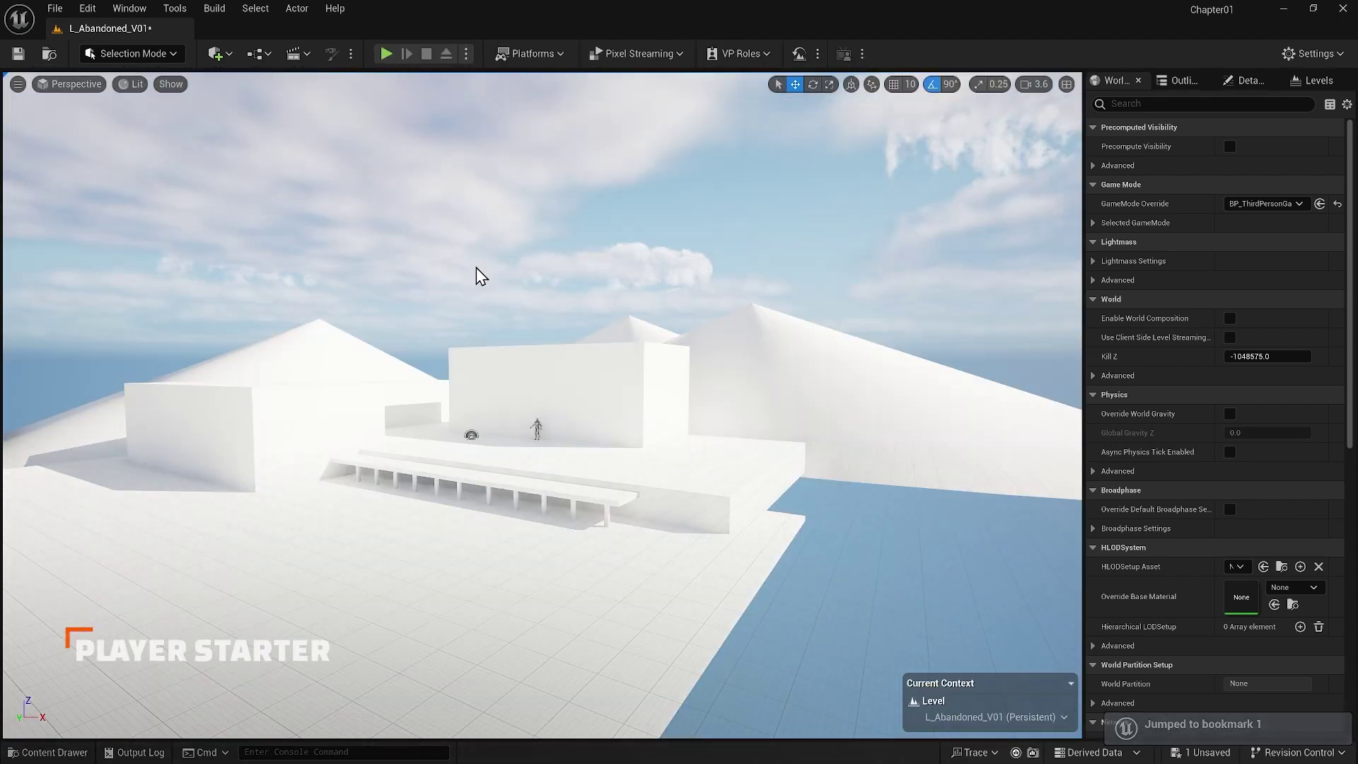
- Search the actors for "pla" and place a Player Start on the raised platform near the mannequin
{"action": "left_click", "coordinate": [230, 53]}
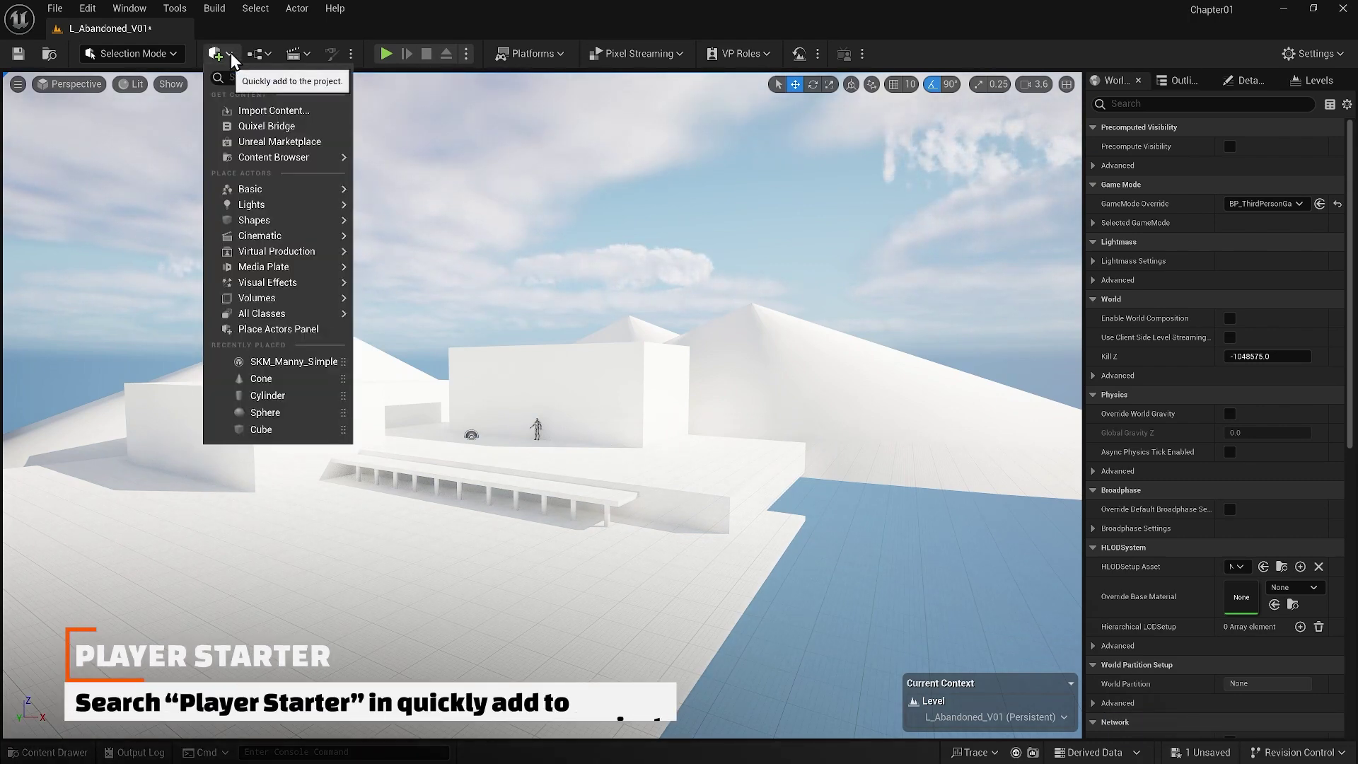
{"action": "type", "text": "pla"}
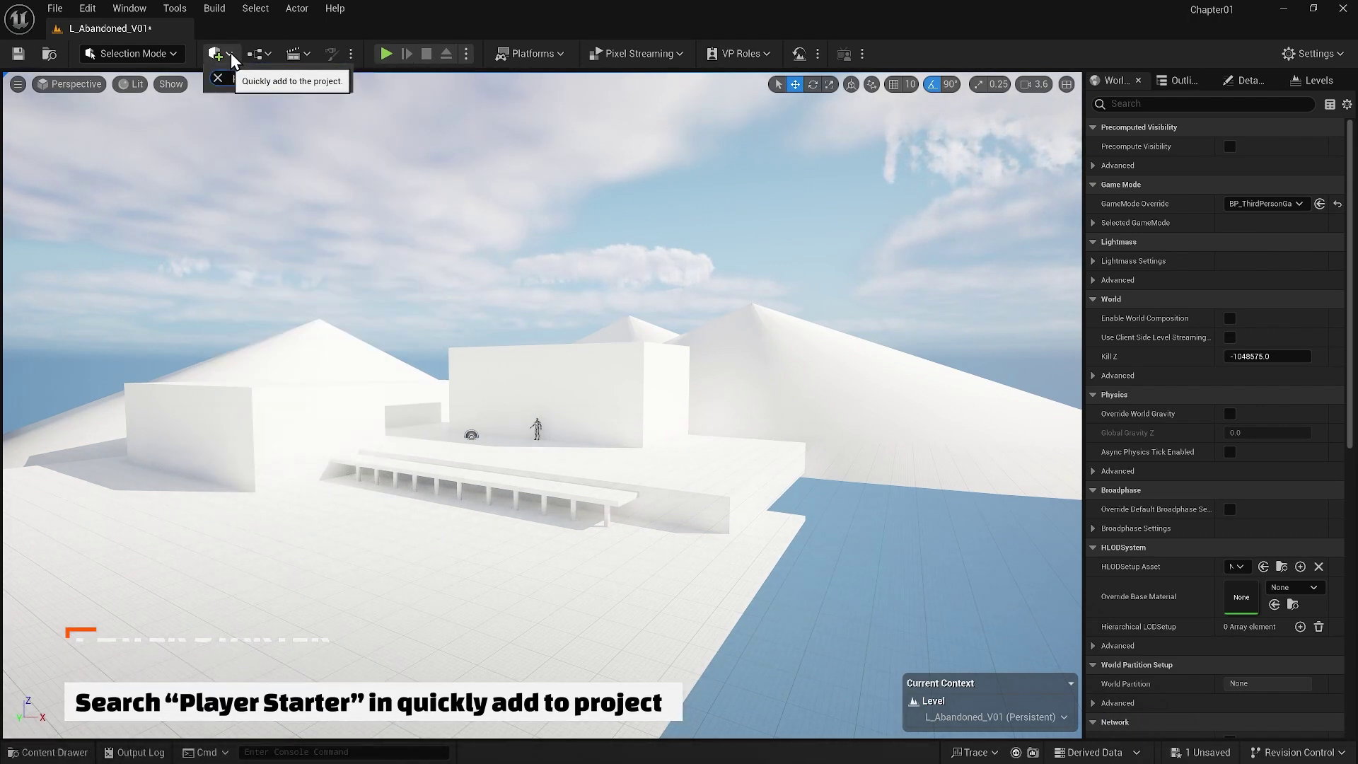
{"action": "left_click_drag", "start_coordinate": [275, 153], "coordinate": [539, 450]}
{"action": "key", "text": "f"}
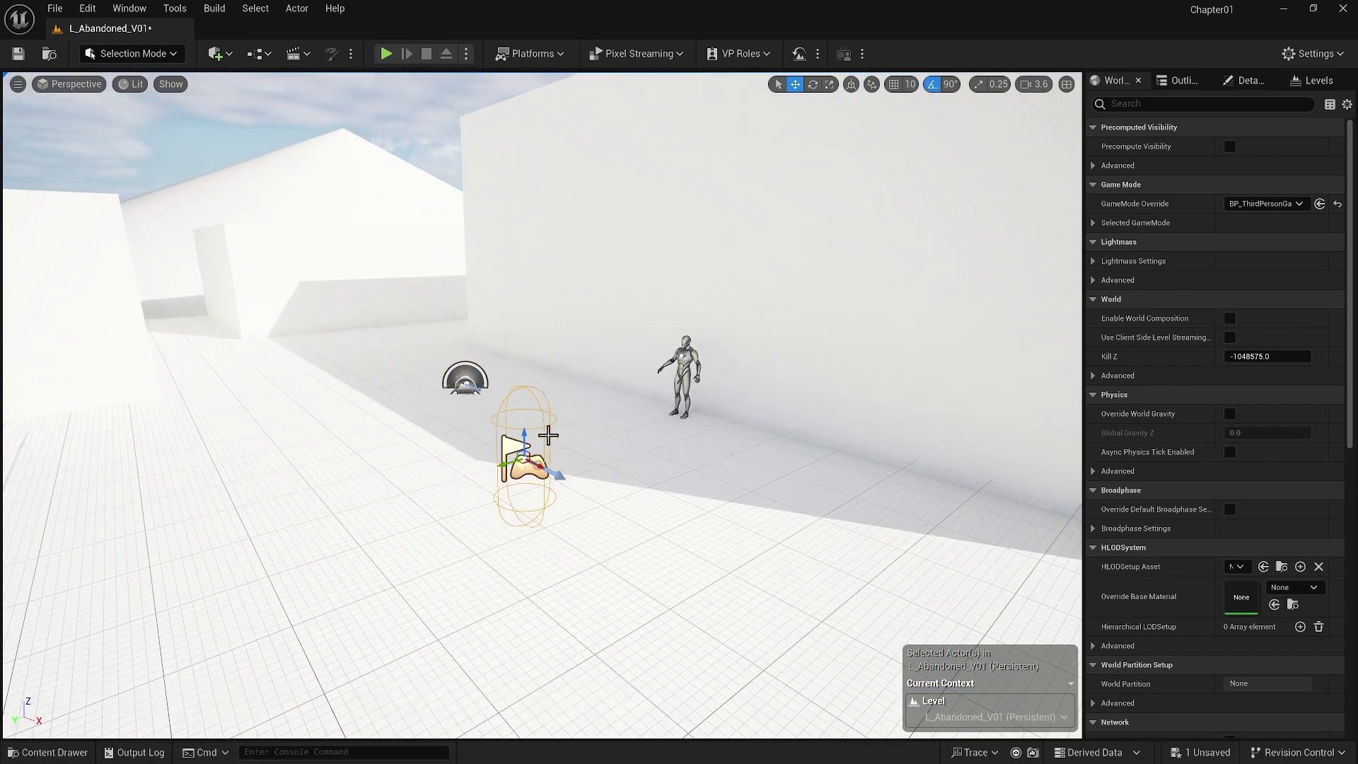
- Play the level from a different viewpoint to test the Player Start spawn location, and stop the session
{"action": "key", "text": "s"}
{"action": "right_click_drag", "start_coordinate": [397, 191], "coordinate": [455, 233]}
{"action": "left_click", "coordinate": [414, 183]}
{"action": "left_click", "coordinate": [386, 55]}
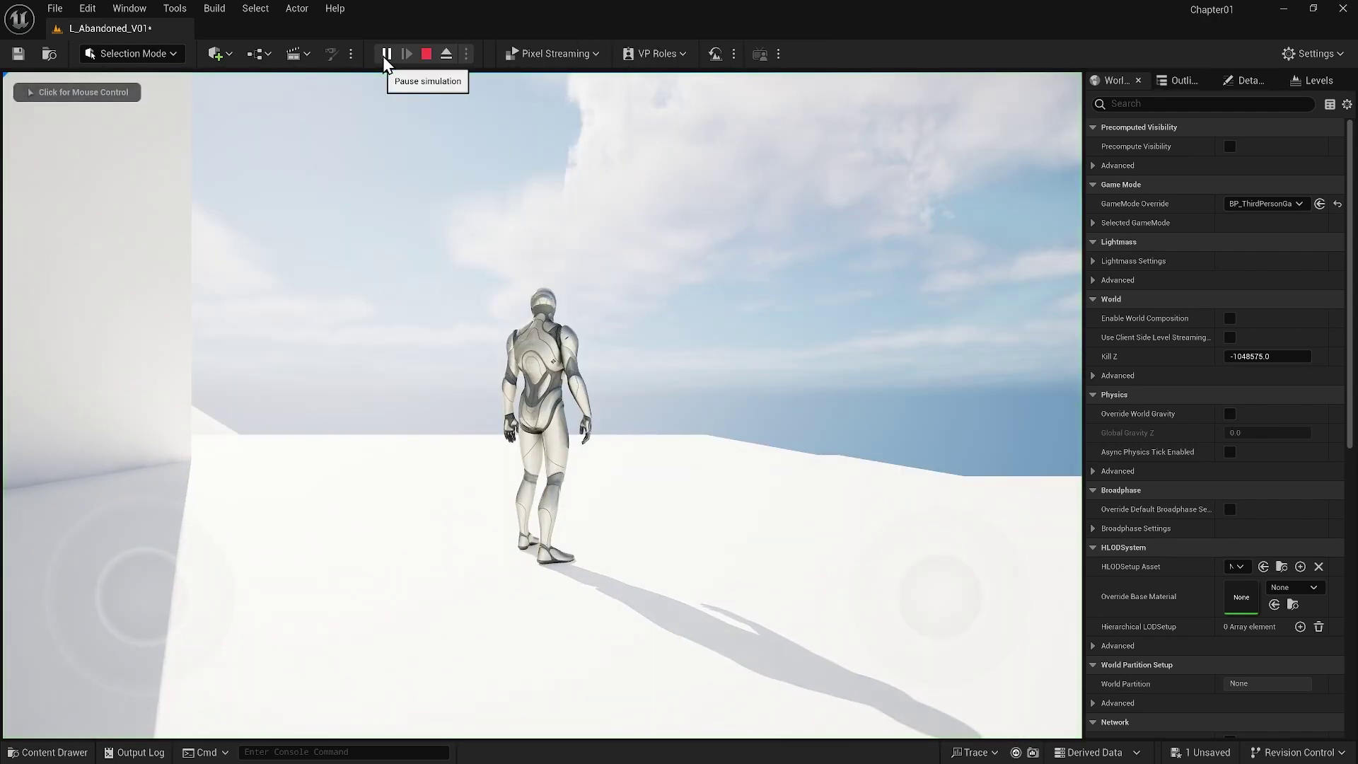
{"action": "left_click", "coordinate": [396, 142]}
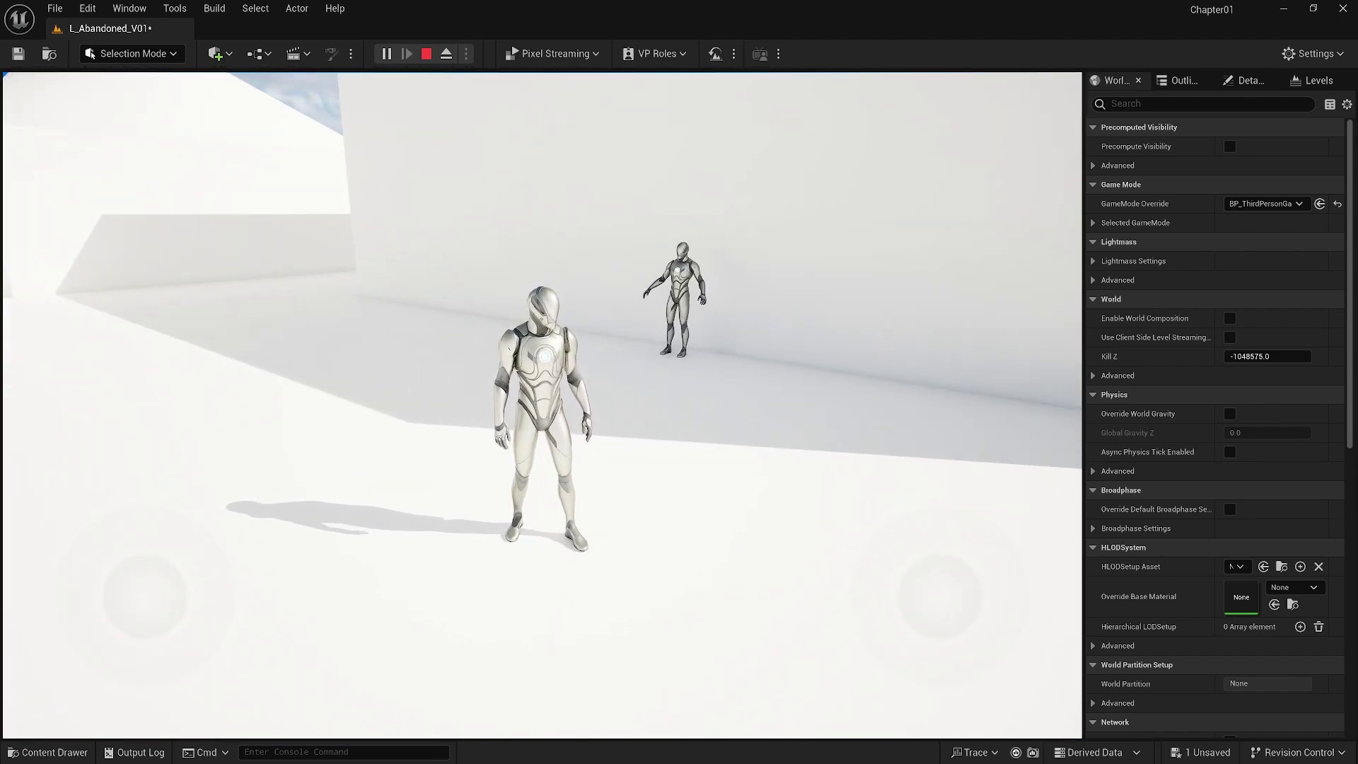
{"action": "key", "text": "shift+F1"}
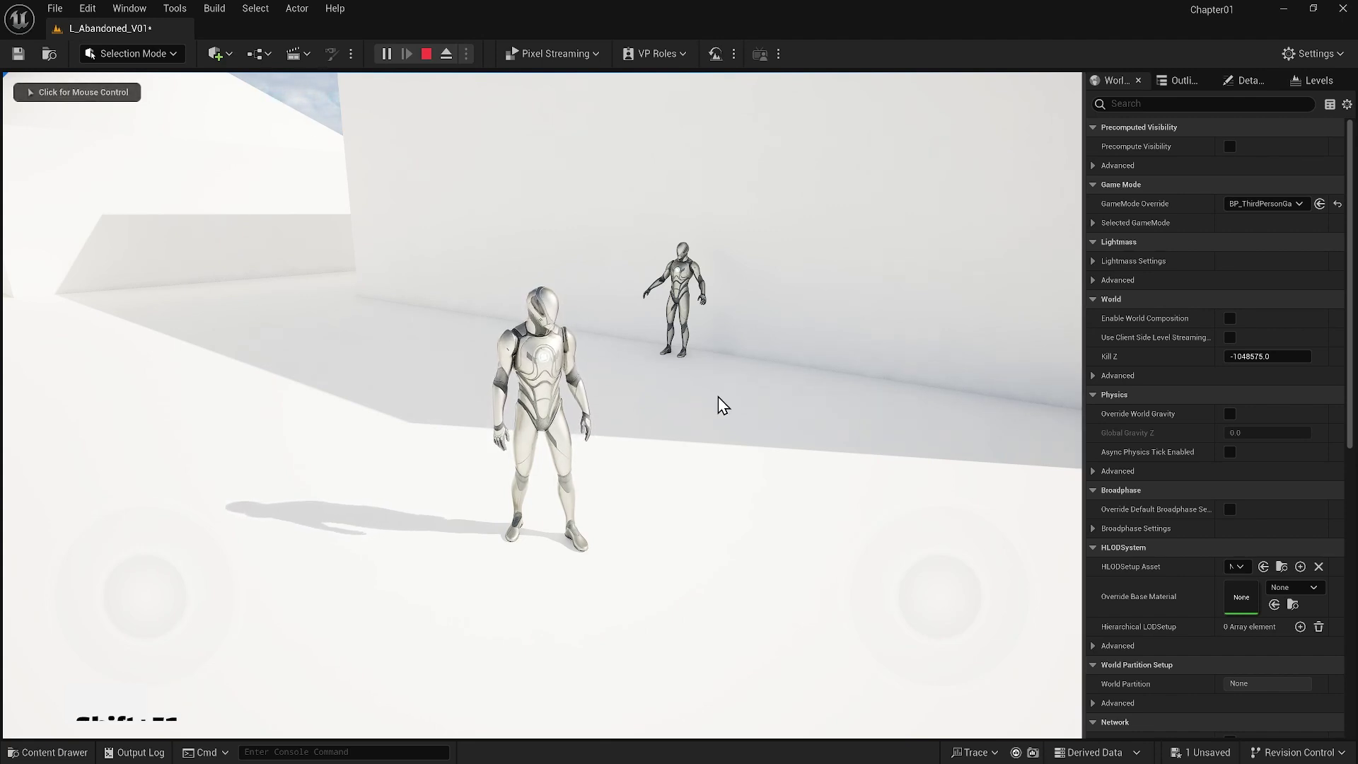
{"action": "left_click", "coordinate": [426, 56]}
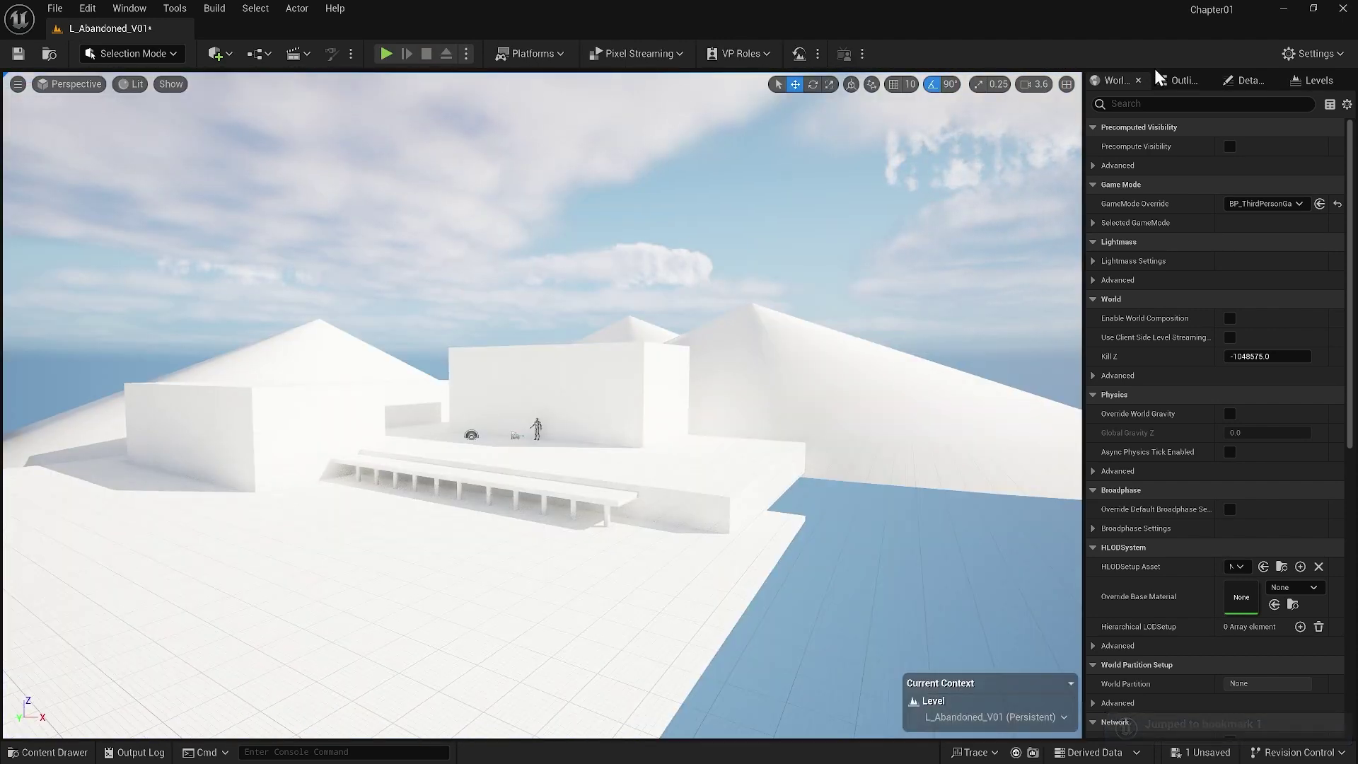
- Group CineCameraActor4, PlayerStart and SKM_Manny_Simple into a new Outliner folder named Helpers
{"action": "left_click", "coordinate": [1177, 80]}
{"action": "left_click", "coordinate": [1203, 558]}
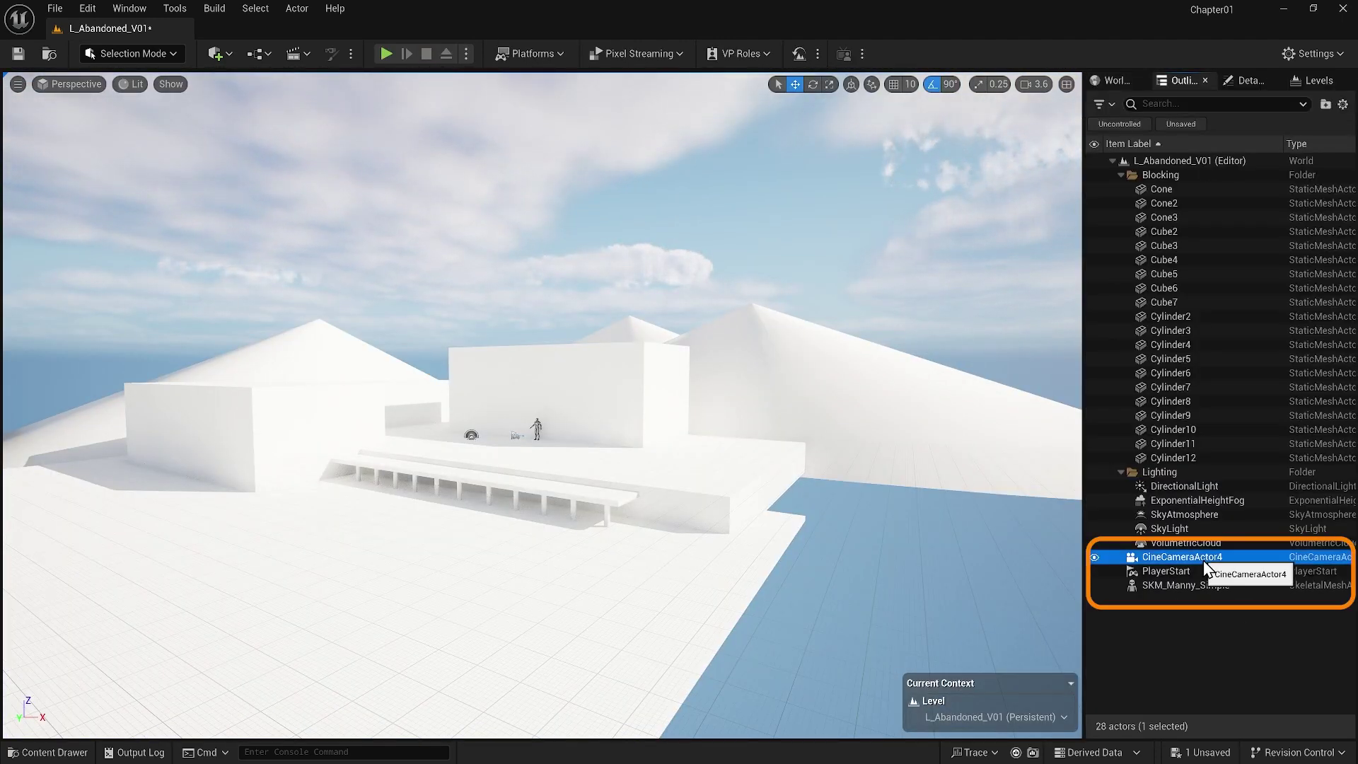
{"action": "left_click", "coordinate": [1191, 571], "text": "ctrl"}
{"action": "left_click", "coordinate": [1188, 587], "text": "ctrl"}
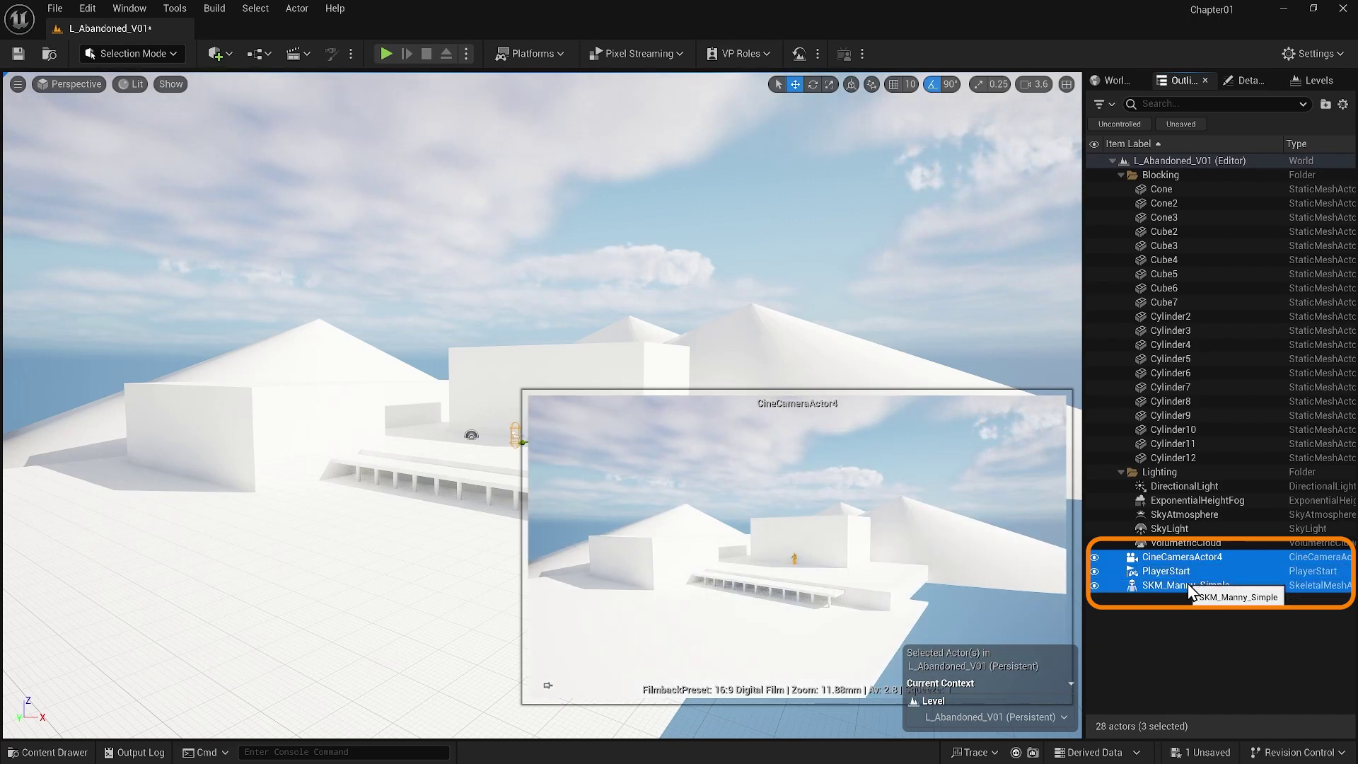
{"action": "right_click", "coordinate": [1186, 583]}
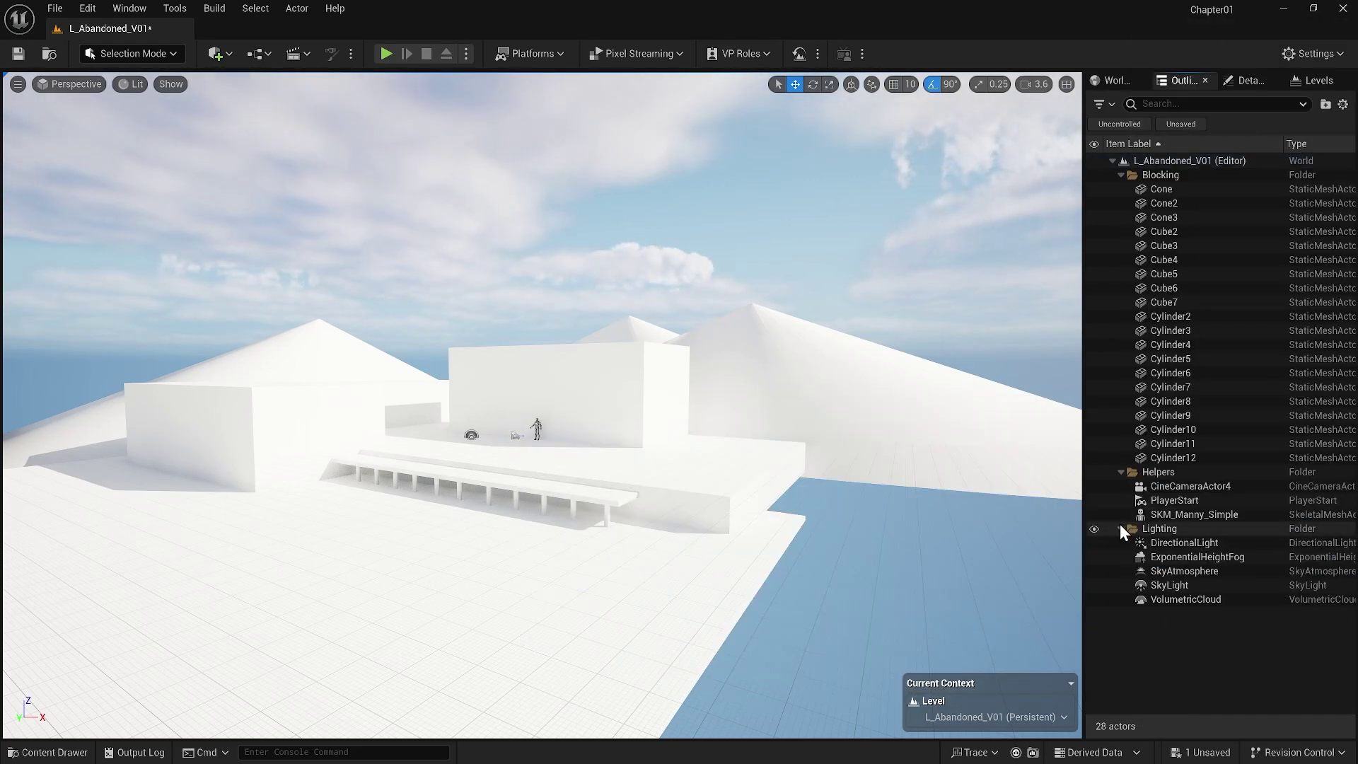
- Collapse the Blocking, Helpers and Lighting folders, and try expanding and collapsing the whole Outliner hierarchy
{"action": "left_click", "coordinate": [1121, 175]}
{"action": "left_click", "coordinate": [1120, 189]}
{"action": "left_click", "coordinate": [1121, 203]}
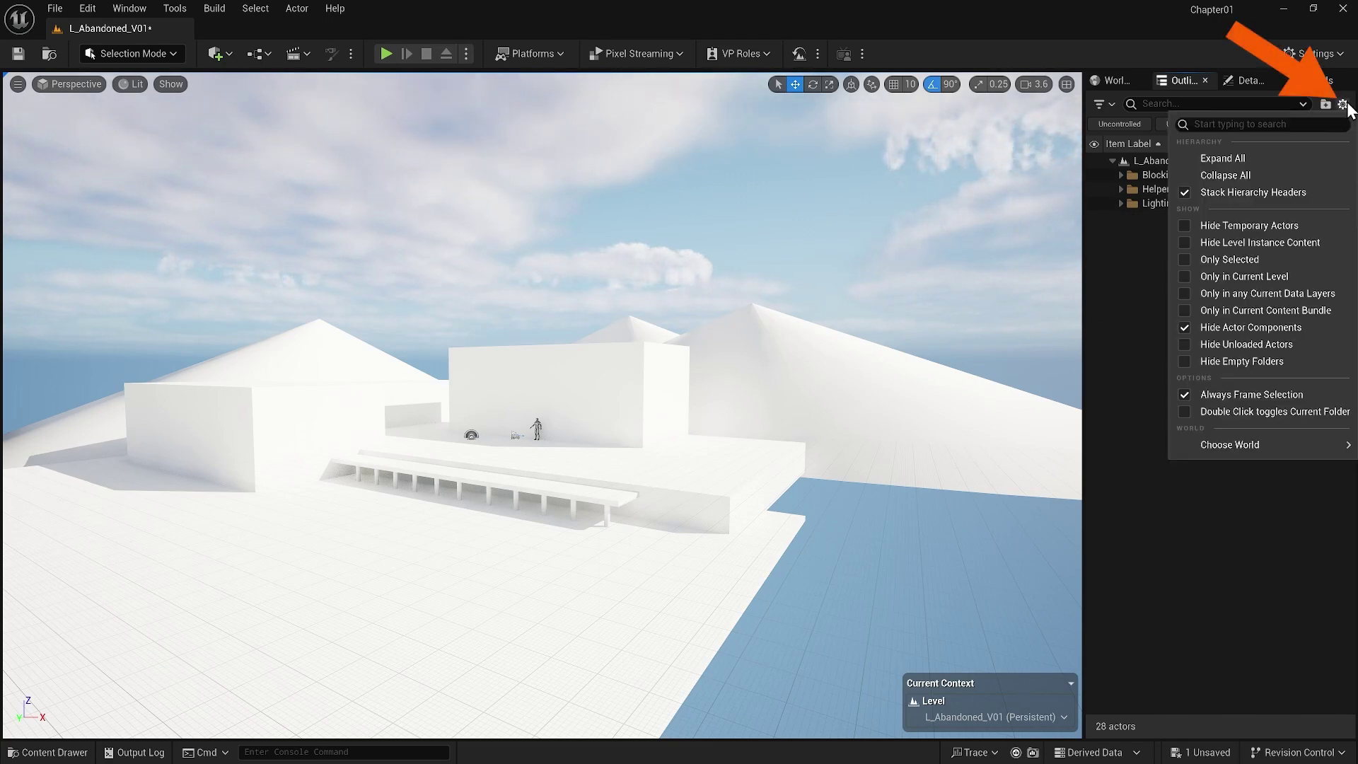
{"action": "left_click", "coordinate": [1285, 158]}
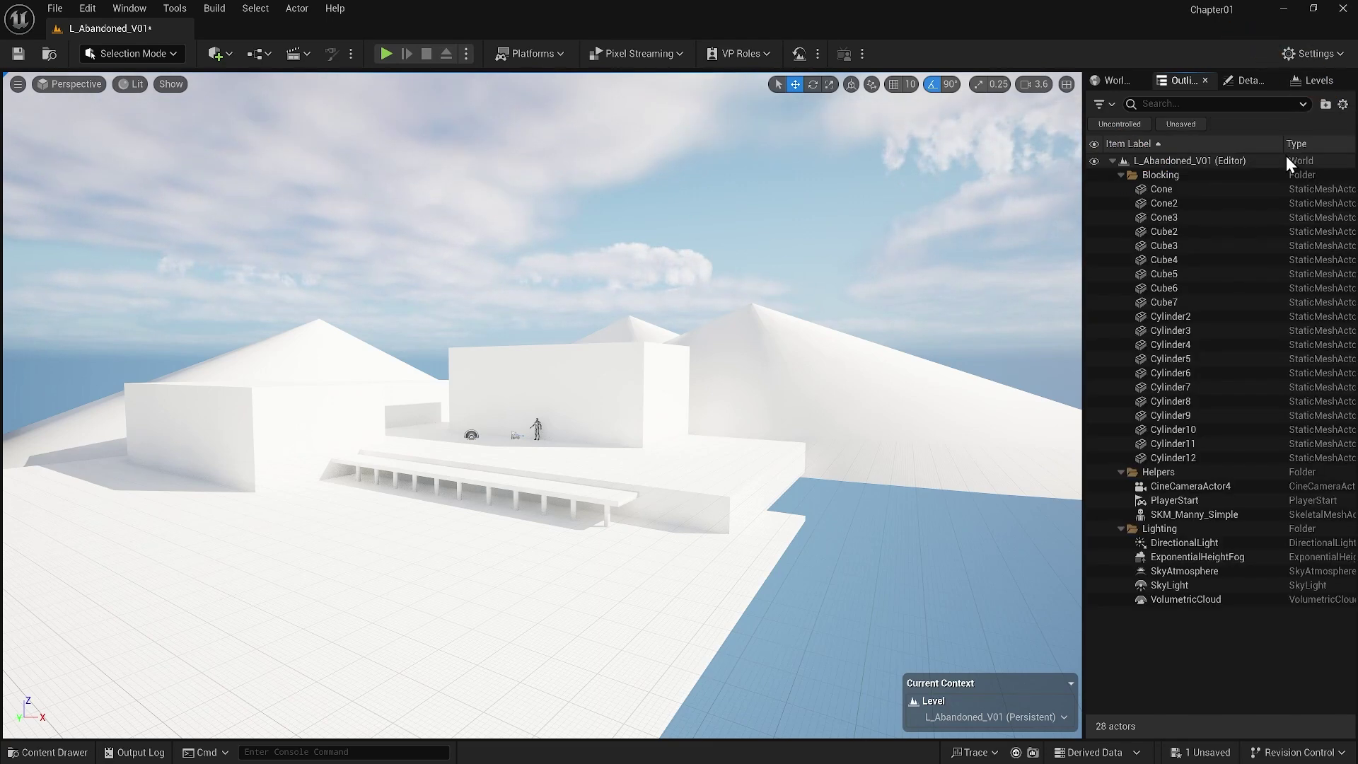
{"action": "left_click", "coordinate": [1342, 104]}
{"action": "left_click", "coordinate": [1253, 176]}
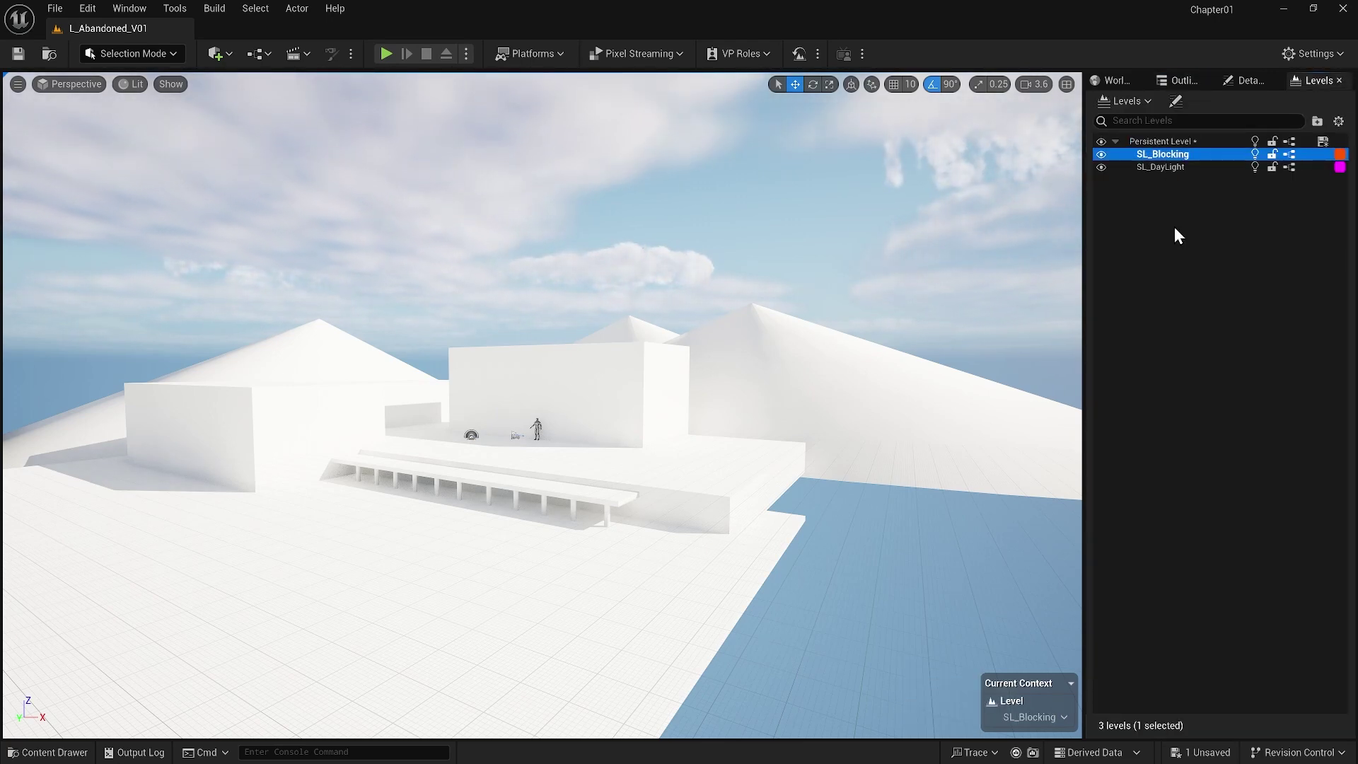
- Scale the raised platform block under the large building lengthwise so it extends far past the ground's edge
{"action": "left_click", "coordinate": [703, 473]}
{"action": "key", "text": "f"}
{"action": "key", "text": "r"}
{"action": "left_click_drag", "start_coordinate": [654, 409], "coordinate": [709, 406]}
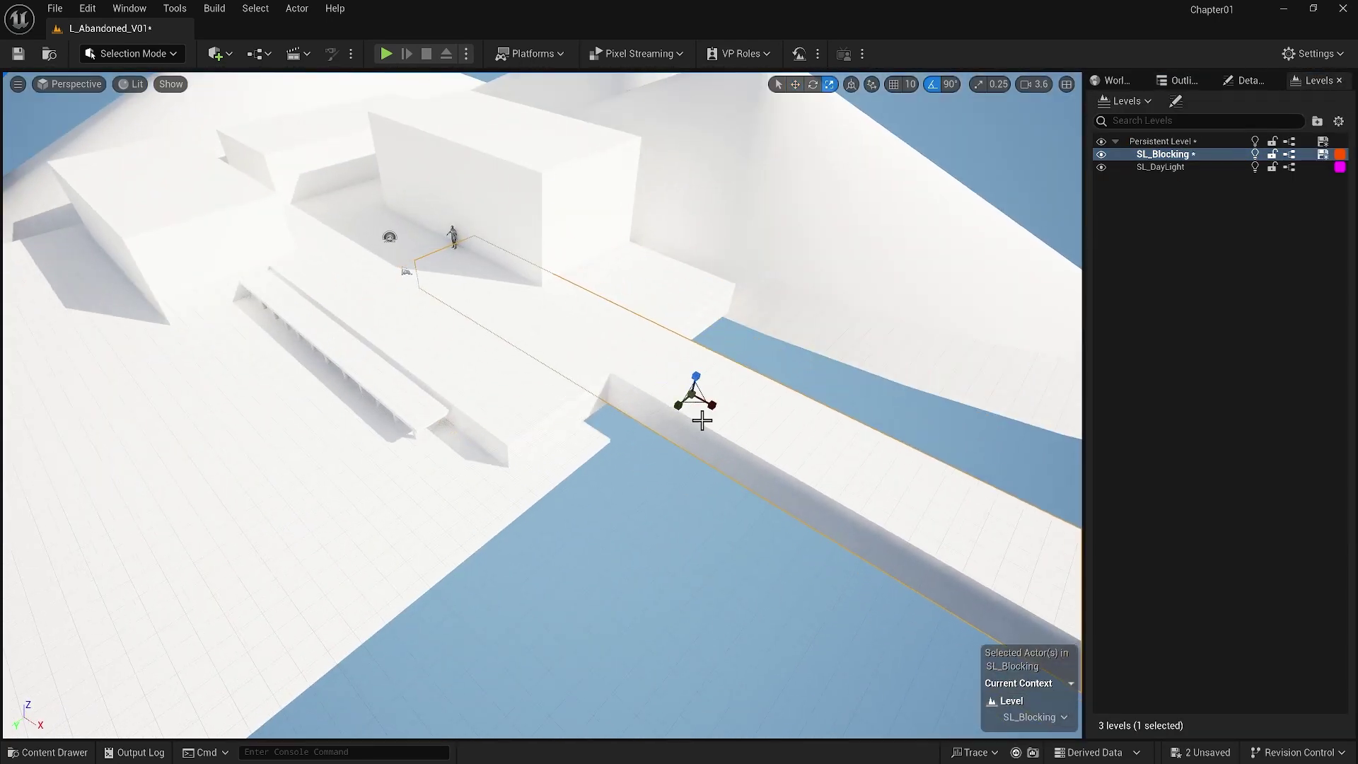
- Adjust the long extension block so its end meets the raised platform's edge, and switch the viewport to the top view
{"action": "right_click_drag", "start_coordinate": [633, 361], "coordinate": [735, 382]}
{"action": "left_click", "coordinate": [713, 509]}
{"action": "right_click_drag", "start_coordinate": [713, 509], "coordinate": [636, 439]}
{"action": "left_click", "coordinate": [713, 508]}
{"action": "key", "text": "f"}
{"action": "left_click", "coordinate": [70, 83]}
{"action": "left_click", "coordinate": [100, 157]}
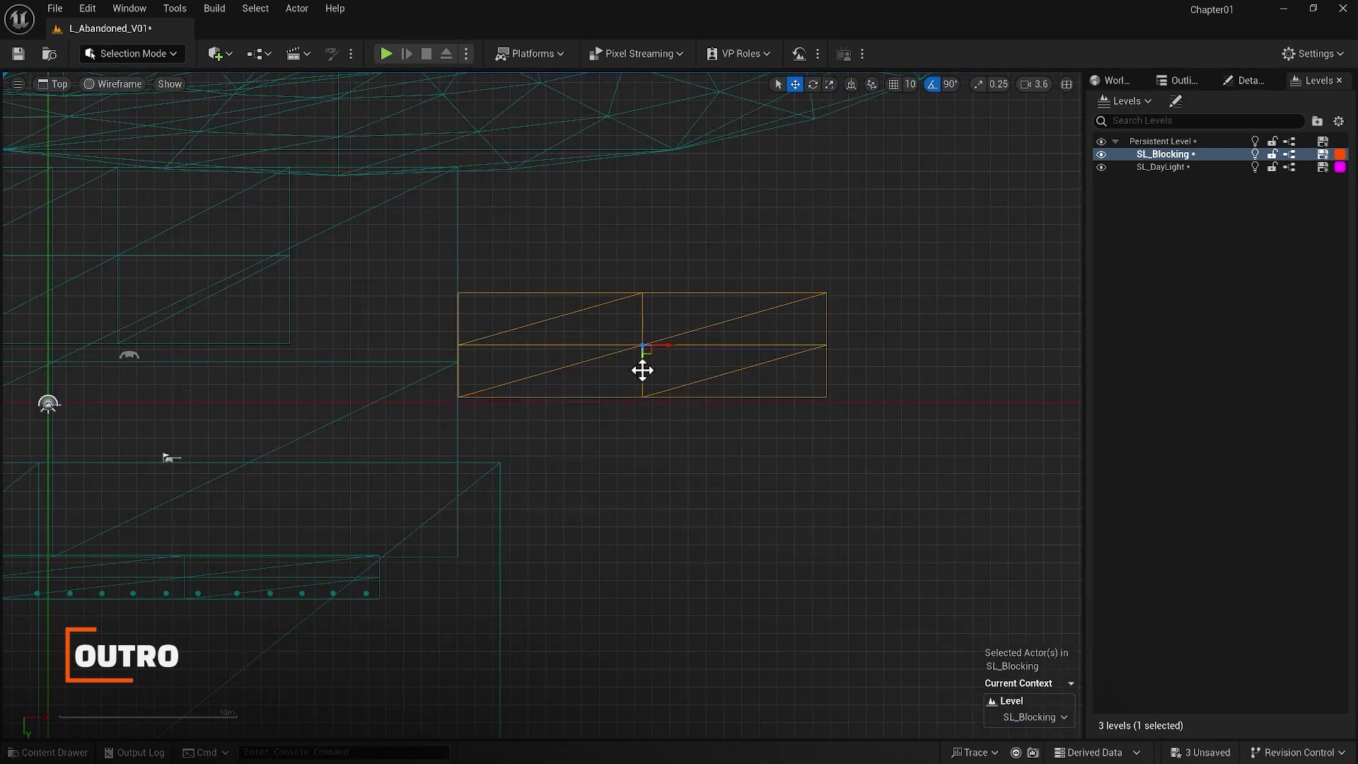
- Adjust the placement of the extension block and the neighbouring blocking pieces in the top view
{"action": "right_click_drag", "start_coordinate": [514, 397], "coordinate": [767, 415]}
{"action": "scroll", "coordinate": [768, 415], "scroll_direction": "down", "scroll_amount": 1}
{"action": "left_click", "coordinate": [397, 318]}
{"action": "left_click_drag", "start_coordinate": [398, 303], "coordinate": [398, 324]}
{"action": "left_click", "coordinate": [335, 368]}
{"action": "key", "text": "e"}
{"action": "scroll", "coordinate": [330, 367], "scroll_direction": "down", "scroll_amount": 1}
{"action": "right_click_drag", "start_coordinate": [330, 367], "coordinate": [385, 379]}
- Shift the row of round columns slightly crosswise so it lines up under the long canopy slab
{"action": "scroll", "coordinate": [373, 669], "scroll_direction": "up", "scroll_amount": 5}
{"action": "left_click", "coordinate": [623, 517]}
{"action": "left_click_drag", "start_coordinate": [623, 504], "coordinate": [623, 501]}
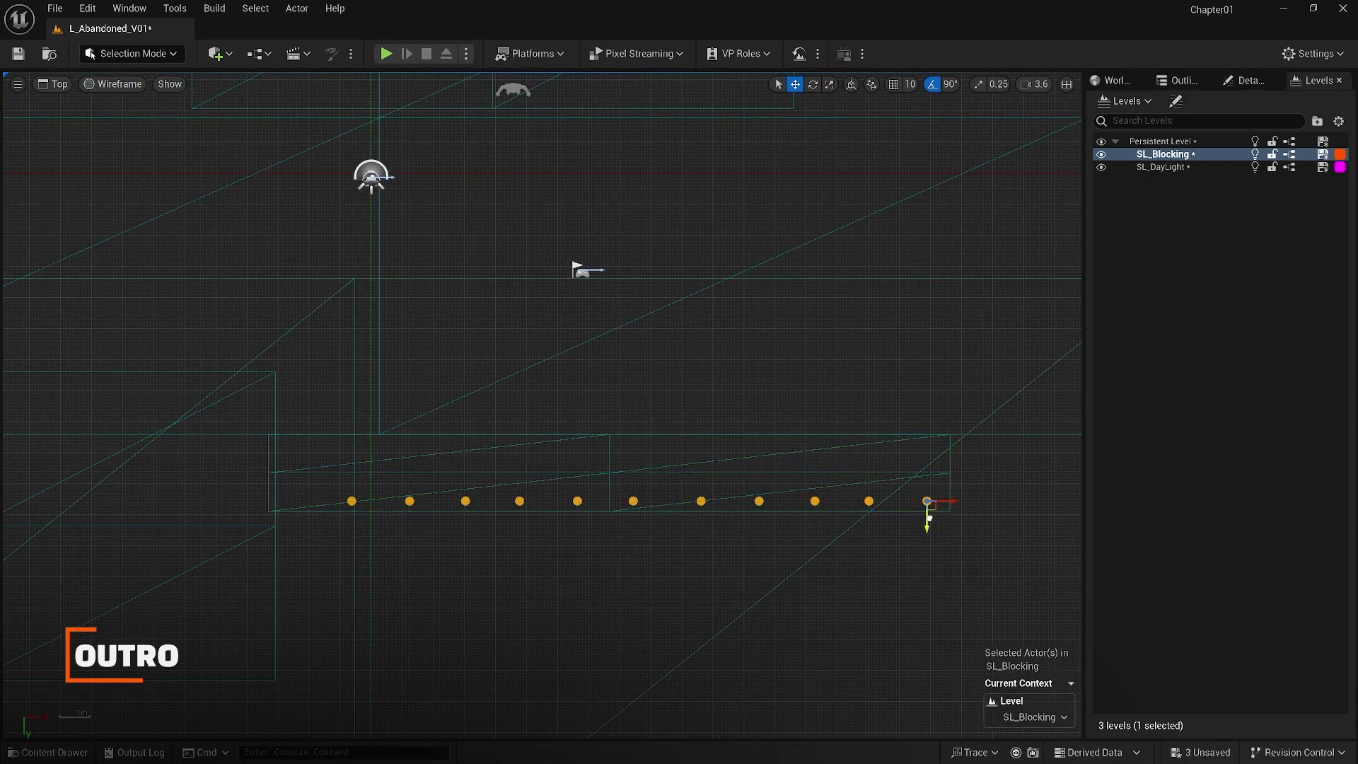
{"action": "scroll", "coordinate": [612, 464], "scroll_direction": "down", "scroll_amount": 5}
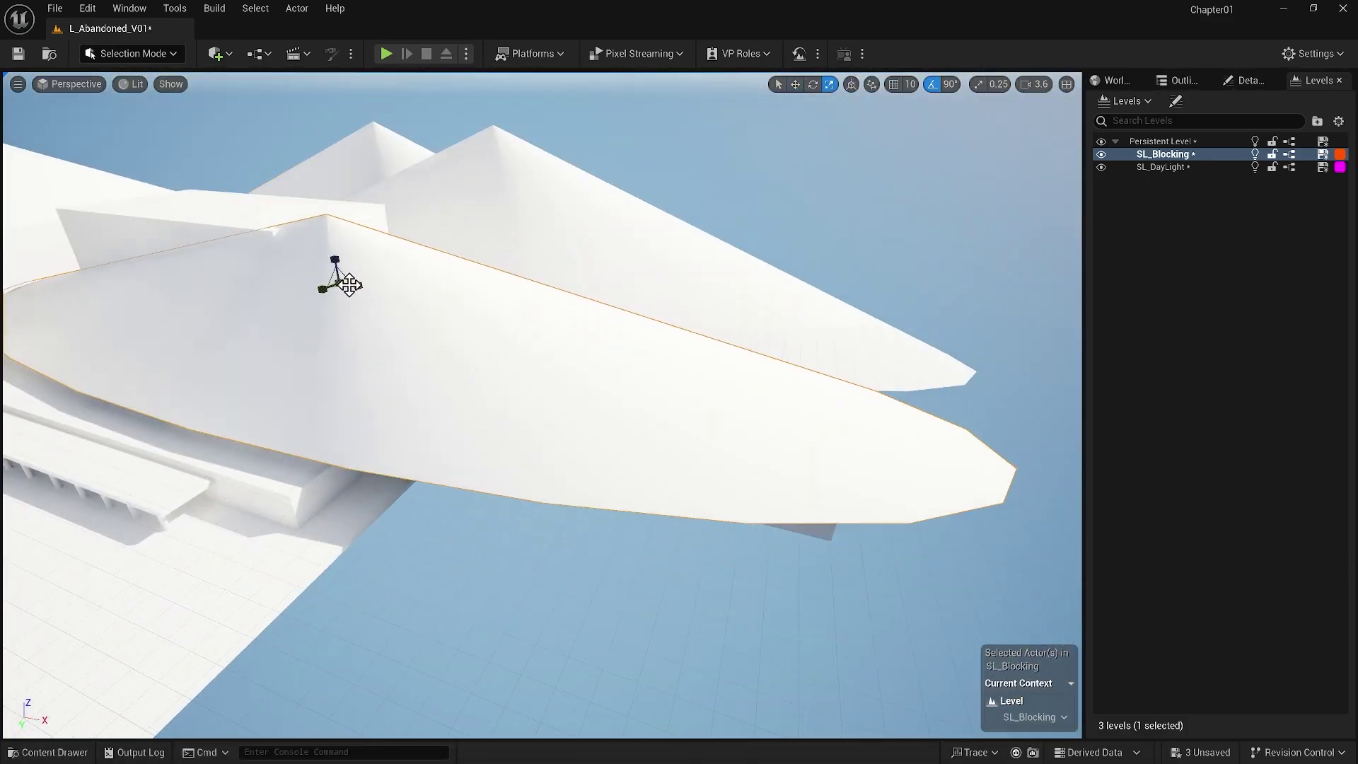
- Move and scale the wide cone hill beside the buildings so it covers the side of the long extension block
{"action": "left_click_drag", "start_coordinate": [358, 287], "coordinate": [339, 284]}
{"action": "key", "text": "w"}
{"action": "right_click_drag", "start_coordinate": [340, 285], "coordinate": [360, 234]}
{"action": "key", "text": "r"}
{"action": "left_click_drag", "start_coordinate": [367, 261], "coordinate": [636, 364]}
{"action": "right_click_drag", "start_coordinate": [636, 364], "coordinate": [530, 339]}
{"action": "left_click_drag", "start_coordinate": [530, 339], "coordinate": [636, 297]}
{"action": "key", "text": "w"}
- Place and scale low cone mounds along the ground's edge near the long extension block
{"action": "right_click_drag", "start_coordinate": [636, 297], "coordinate": [821, 309]}
{"action": "left_click_drag", "start_coordinate": [815, 276], "coordinate": [628, 451], "text": "alt"}
{"action": "right_click_drag", "start_coordinate": [629, 451], "coordinate": [297, 224]}
{"action": "left_click_drag", "start_coordinate": [297, 224], "coordinate": [299, 256]}
{"action": "key", "text": "r"}
{"action": "right_click_drag", "start_coordinate": [298, 256], "coordinate": [614, 325]}
- Position a broad low cone mound in the foreground over the ground's edge, and return to camera bookmark 1
{"action": "key", "text": "w"}
{"action": "left_click_drag", "start_coordinate": [608, 310], "coordinate": [431, 230], "text": "alt"}
{"action": "key", "text": "e"}
{"action": "key", "text": "w"}
{"action": "right_click_drag", "start_coordinate": [432, 231], "coordinate": [790, 485]}
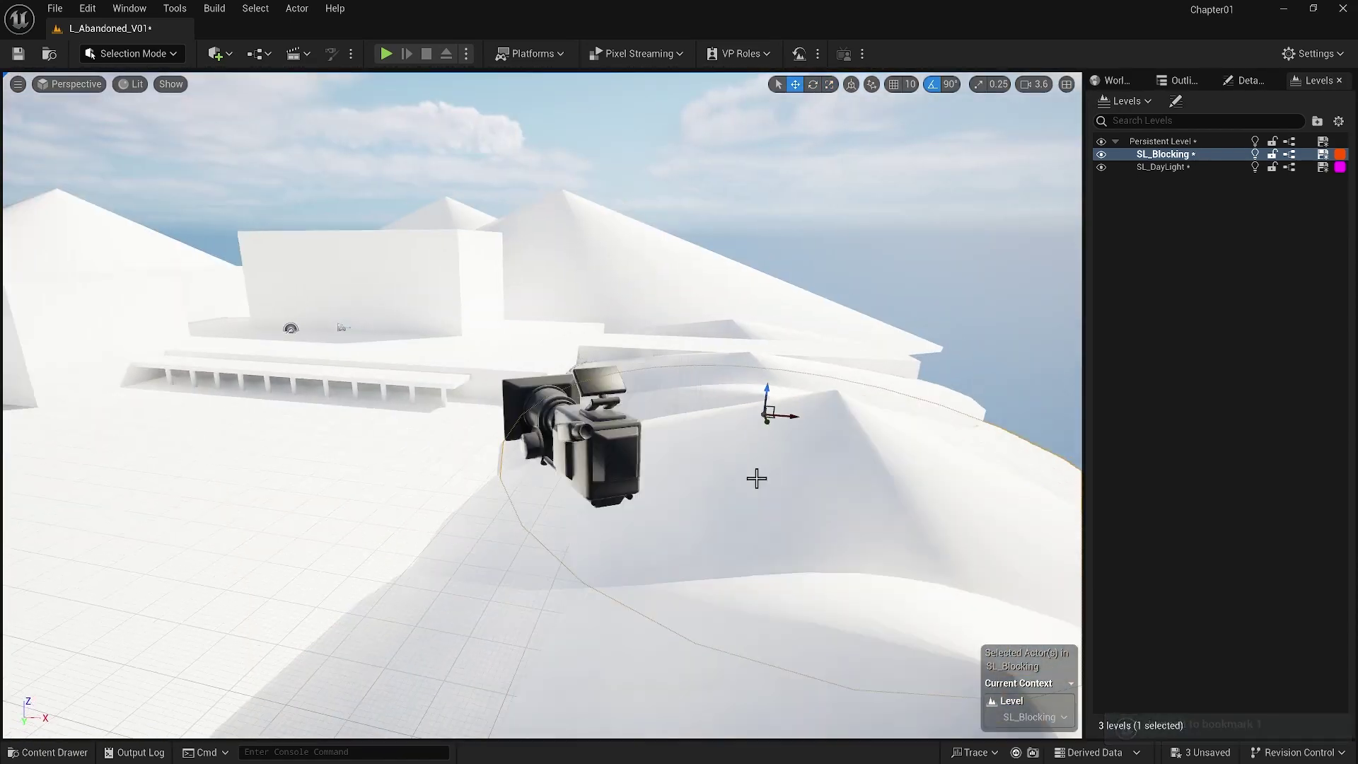
{"action": "left_click_drag", "start_coordinate": [789, 484], "coordinate": [476, 413], "text": "alt"}
{"action": "key", "text": "1"}
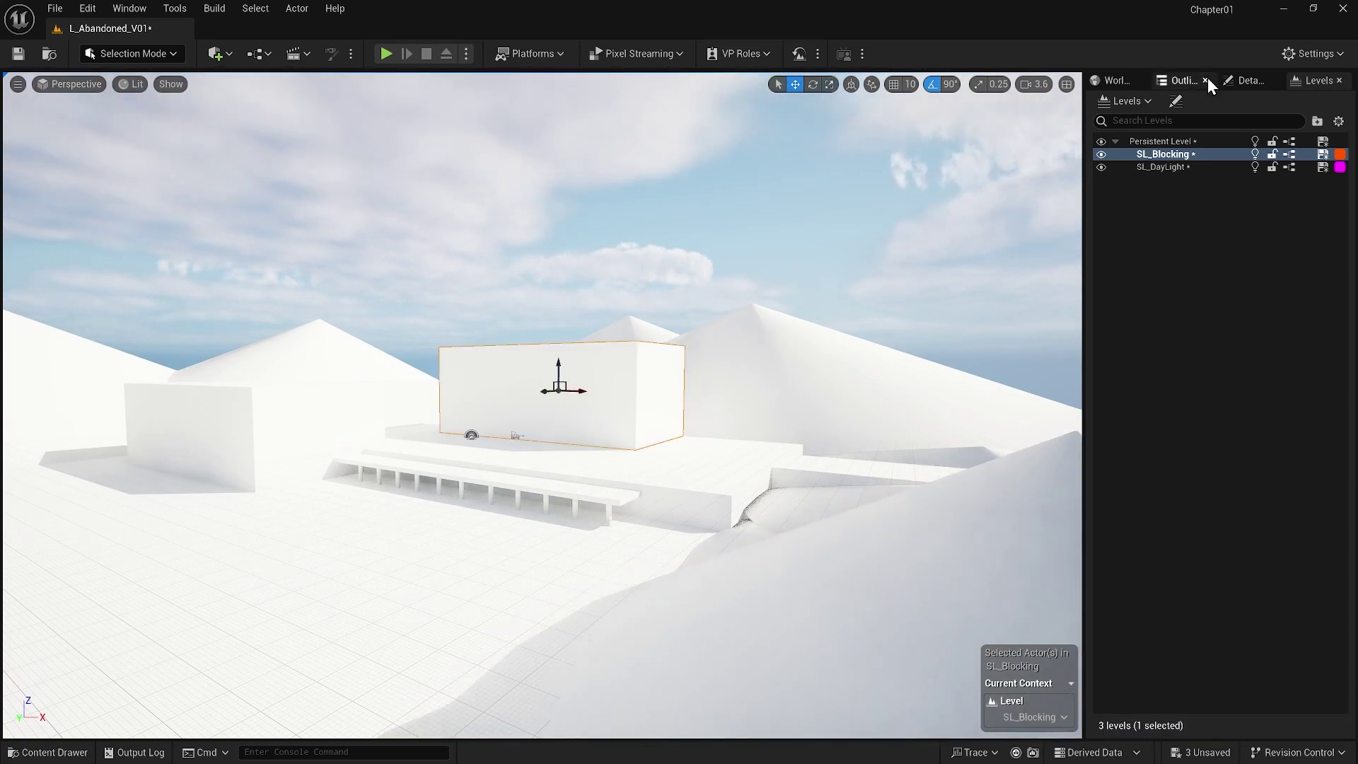
- Show the Outliner's actor list, clear the selection, and review the composition from camera bookmark 1
{"action": "left_click", "coordinate": [1179, 80]}
{"action": "double_click", "coordinate": [1194, 627]}
{"action": "left_click", "coordinate": [649, 258]}
{"action": "key", "text": "1"}
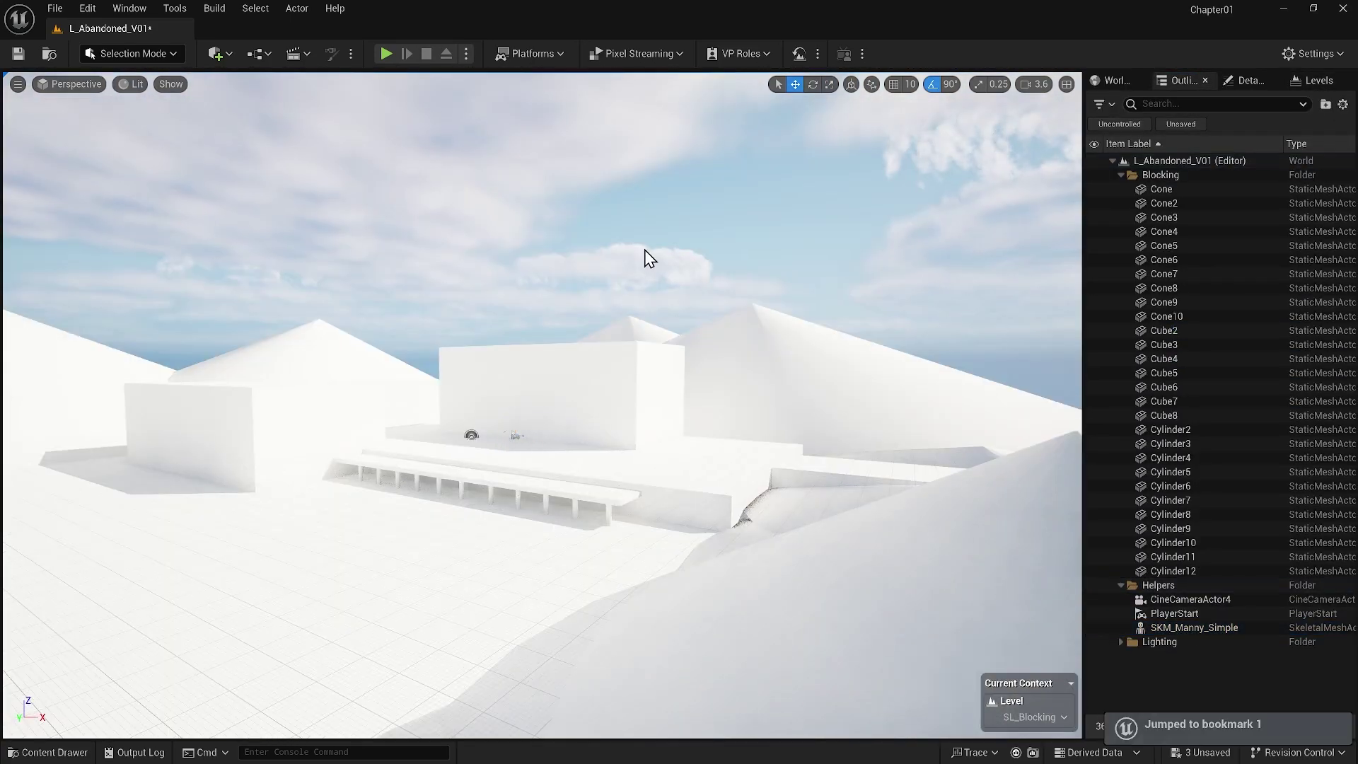
- Duplicate a cone hill and move the copy away from the existing hills behind the buildings
{"action": "left_click", "coordinate": [481, 375]}
{"action": "left_click", "coordinate": [600, 263]}
{"action": "key", "text": "ctrl+l"}
{"action": "right_click_drag", "start_coordinate": [607, 259], "coordinate": [607, 396]}
{"action": "left_click", "coordinate": [587, 489]}
{"action": "left_click_drag", "start_coordinate": [586, 489], "coordinate": [861, 412], "text": "alt"}
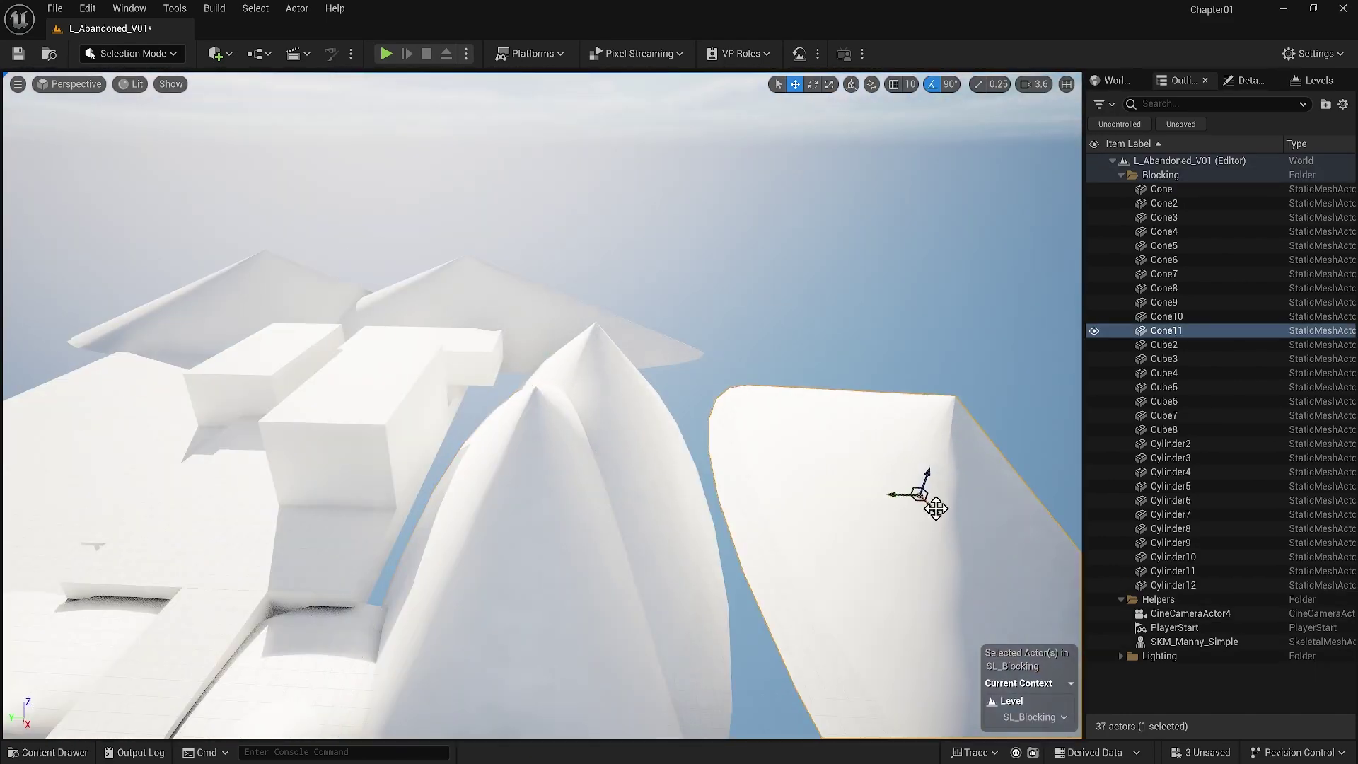
- Duplicate a cube block from the blocking and scale the copy into a large slab
{"action": "key", "text": "1"}
{"action": "left_click", "coordinate": [888, 460]}
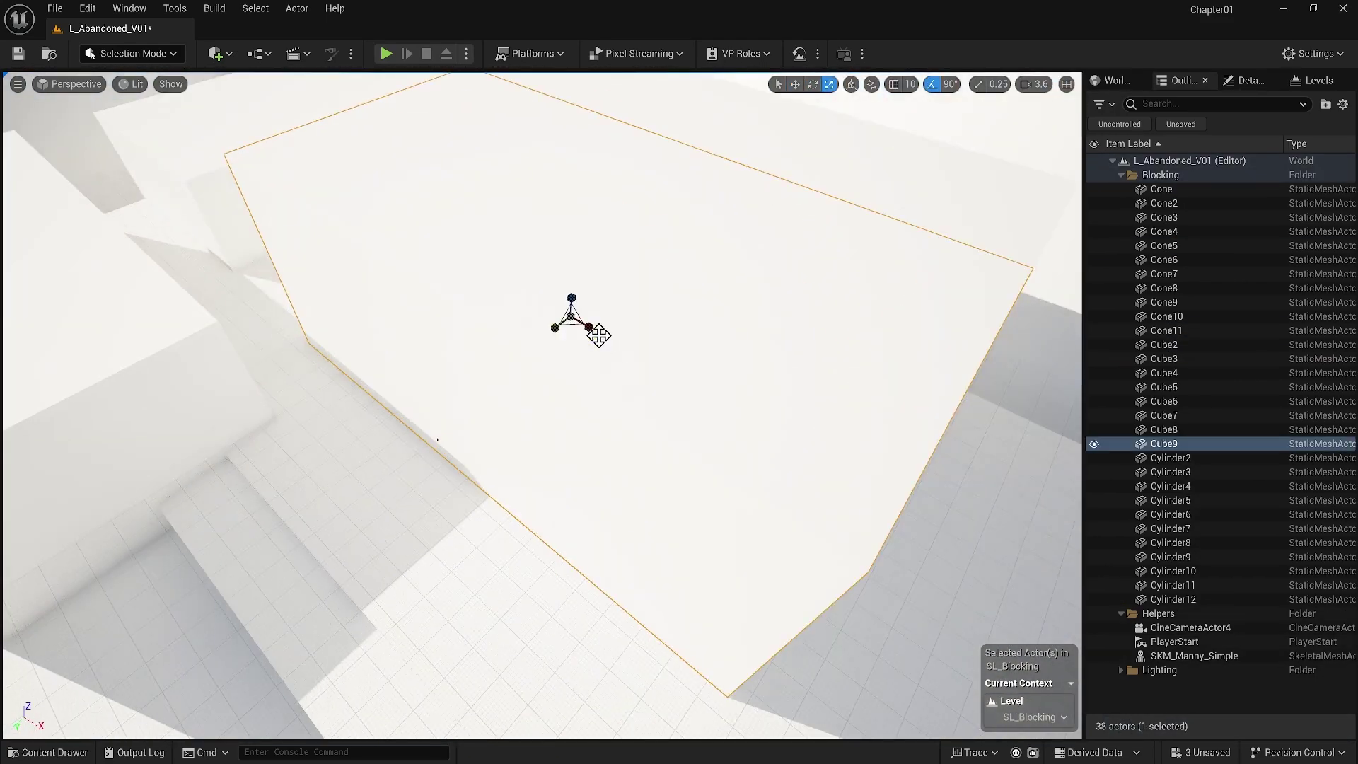